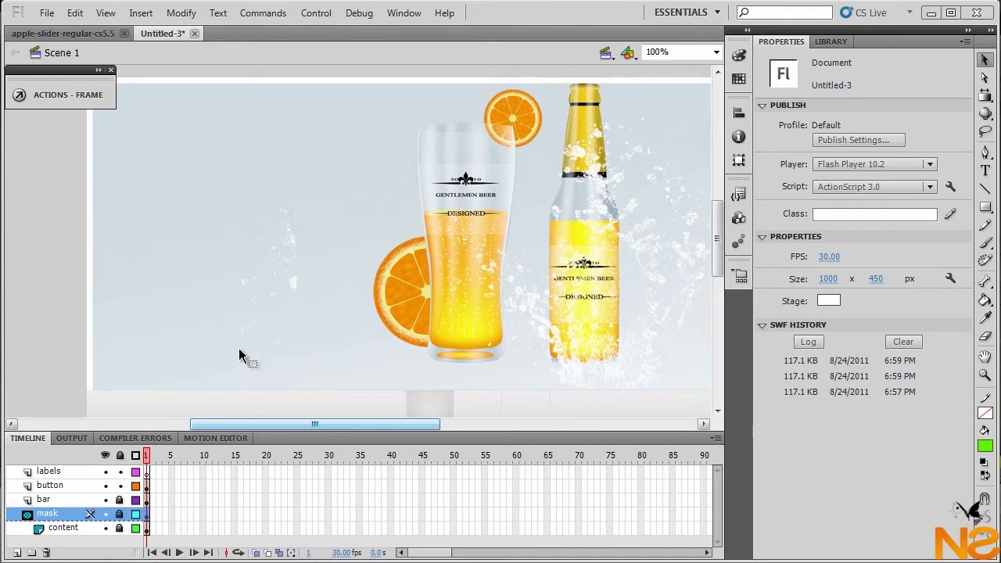
Open the gray square button movie clip "one" in the bar beneath the banner for editing
left_click_drag(218, 424, 198, 424)
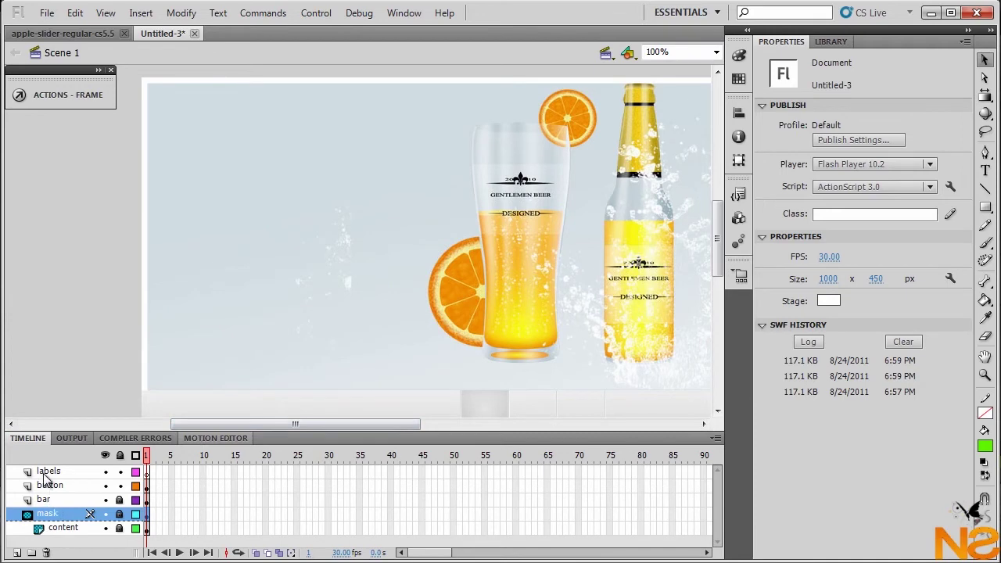
left_click_drag(245, 424, 277, 423)
left_click(396, 413)
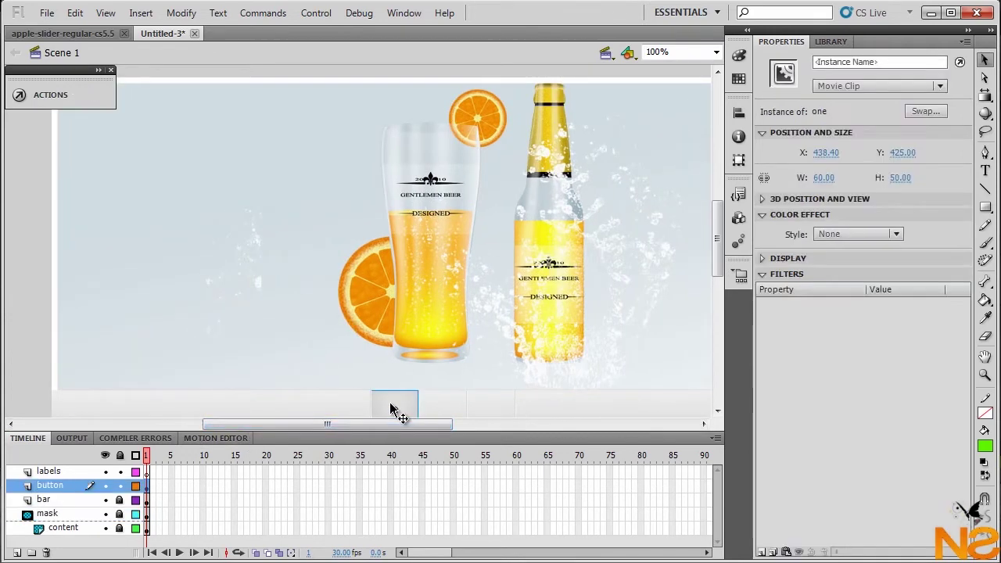
left_click_drag(716, 213, 716, 247)
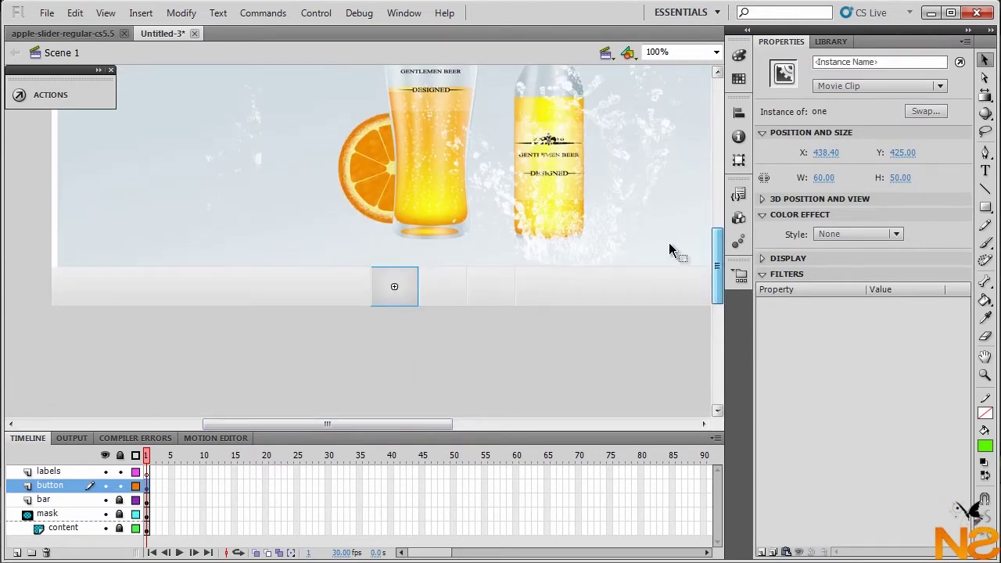
double_click(394, 289)
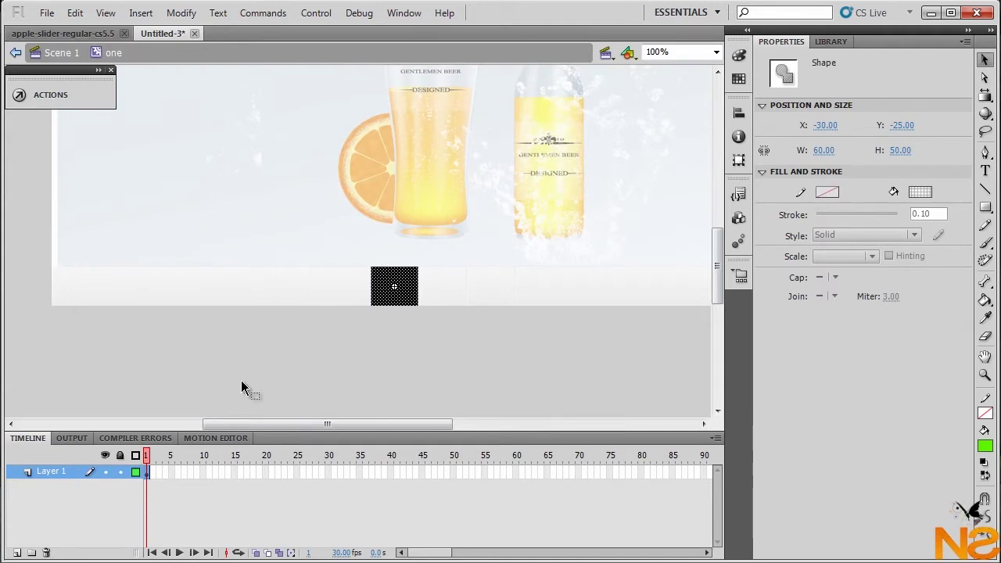
Rename the button clip's Layer 1 as gradient and deselect the square shape
double_click(49, 472)
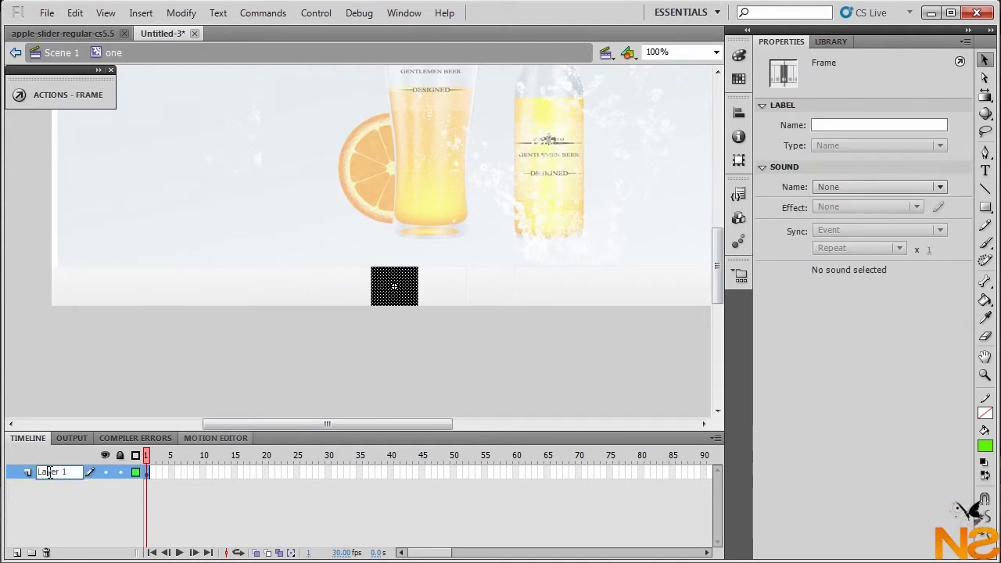
key("ctrl+a")
type("g")
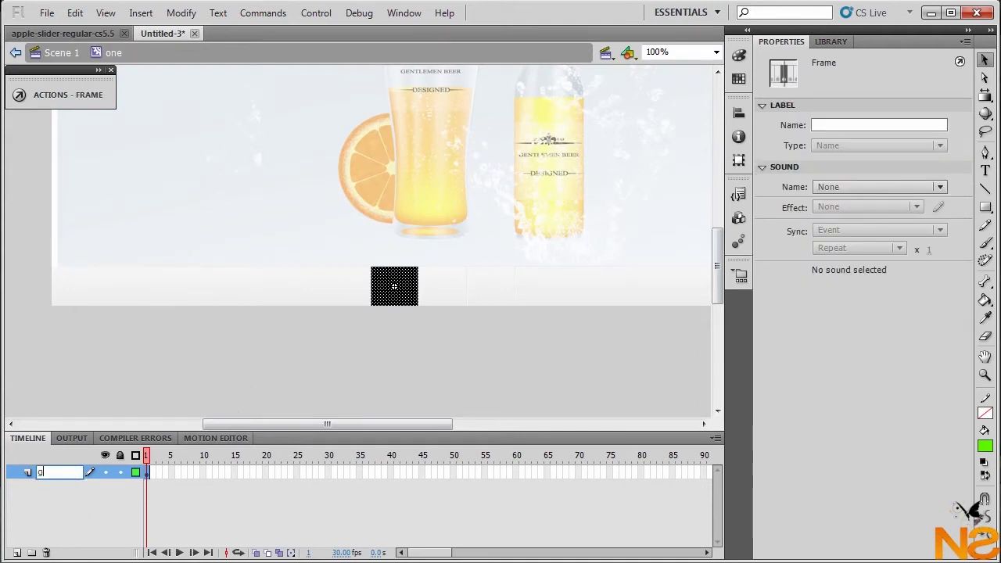
type("radient")
left_click(395, 286)
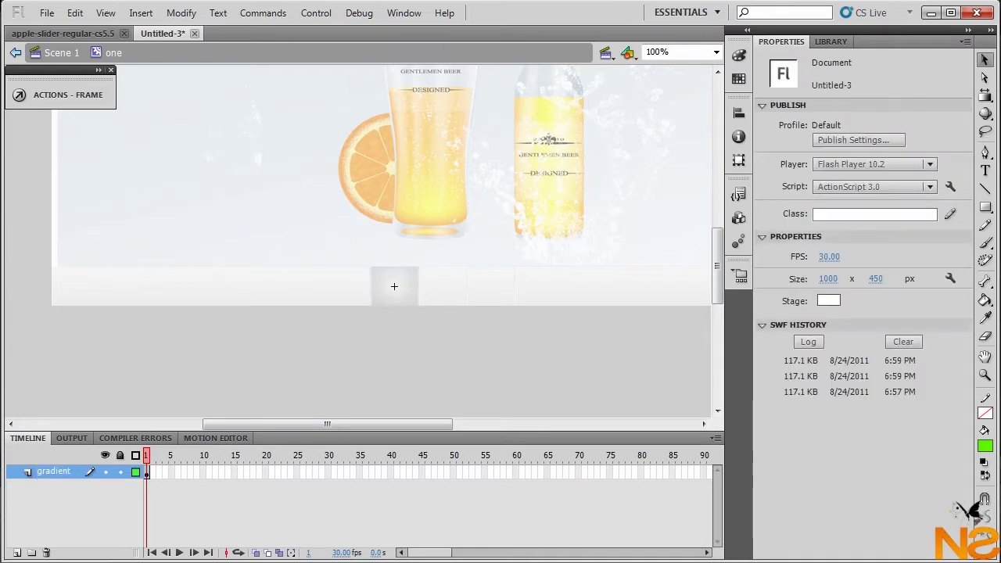
Add three layers above the gradient layer and name the lowest of them image
left_click(16, 552)
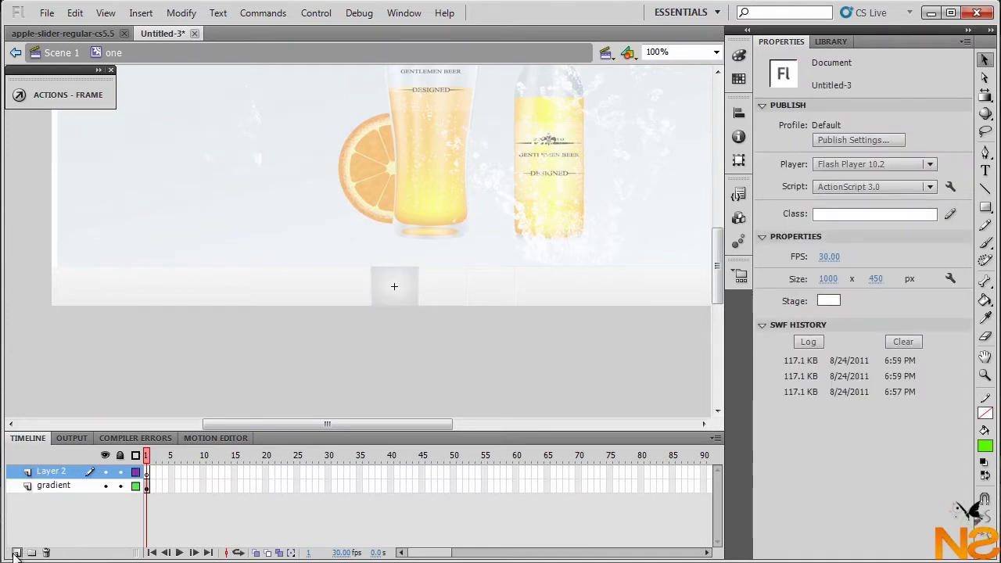
left_click(16, 552)
left_click(16, 552)
double_click(49, 500)
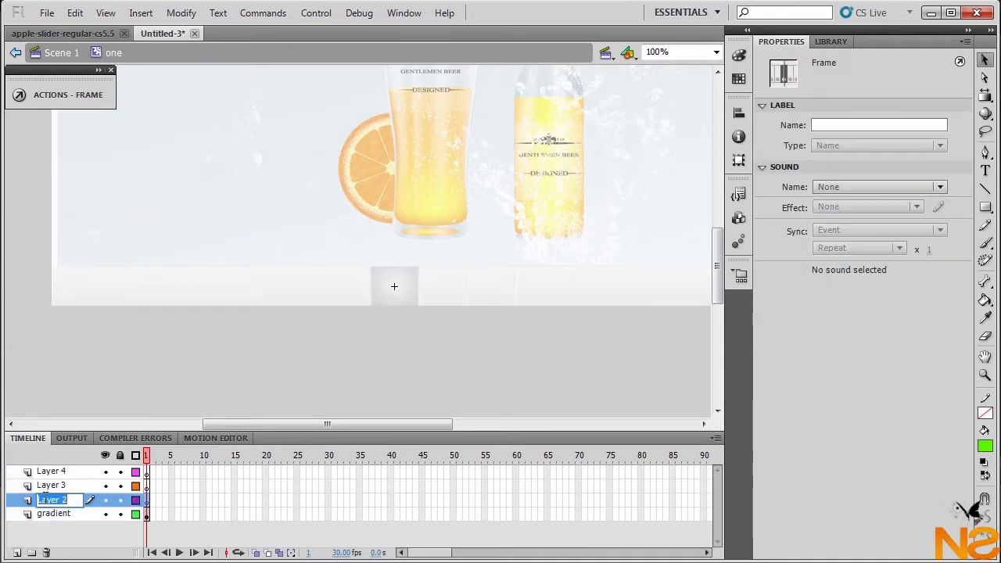
type("image")
key("Return")
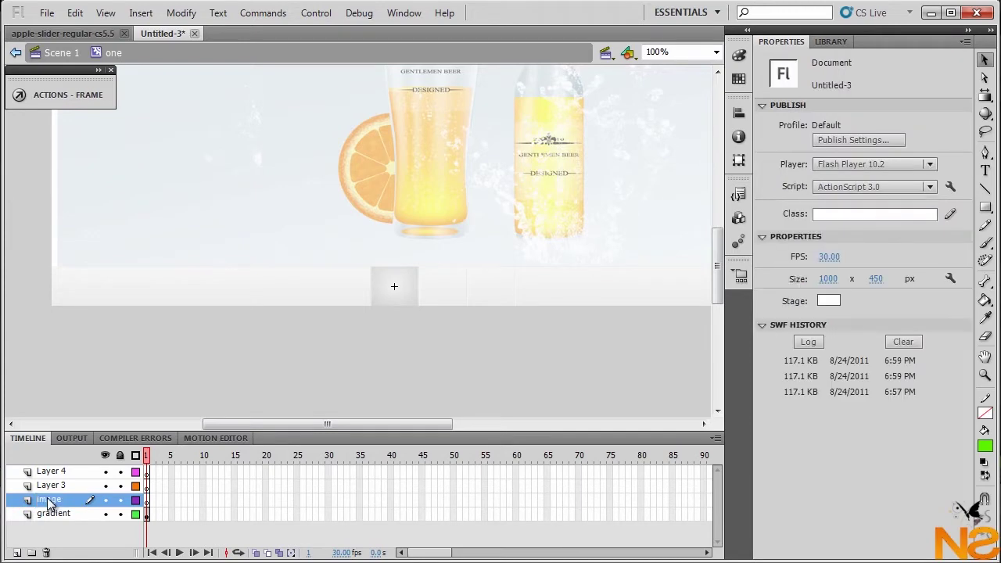
Rename Layer 3 as arrow and Layer 4 as labels
double_click(51, 485)
type("arrow")
key("Return")
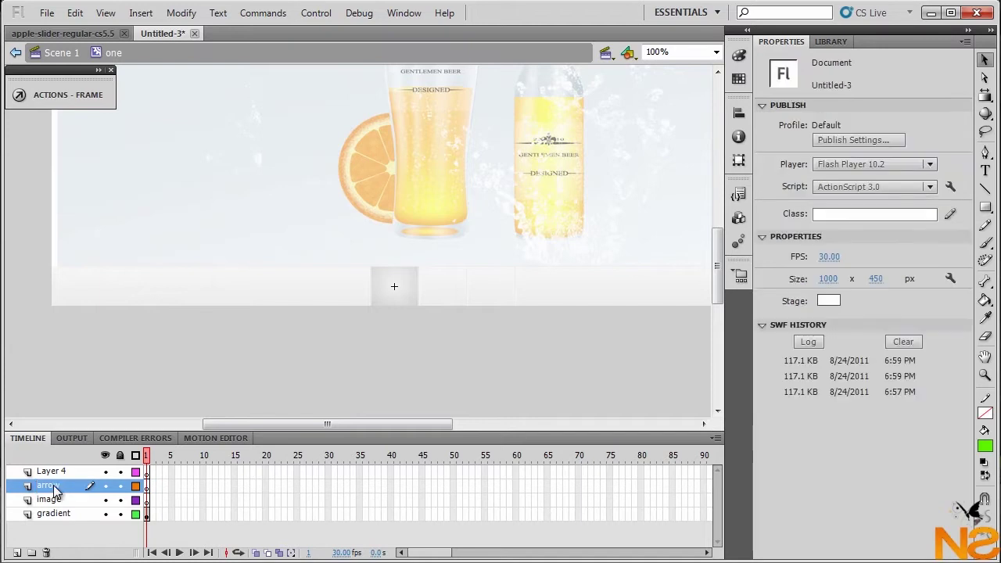
double_click(51, 472)
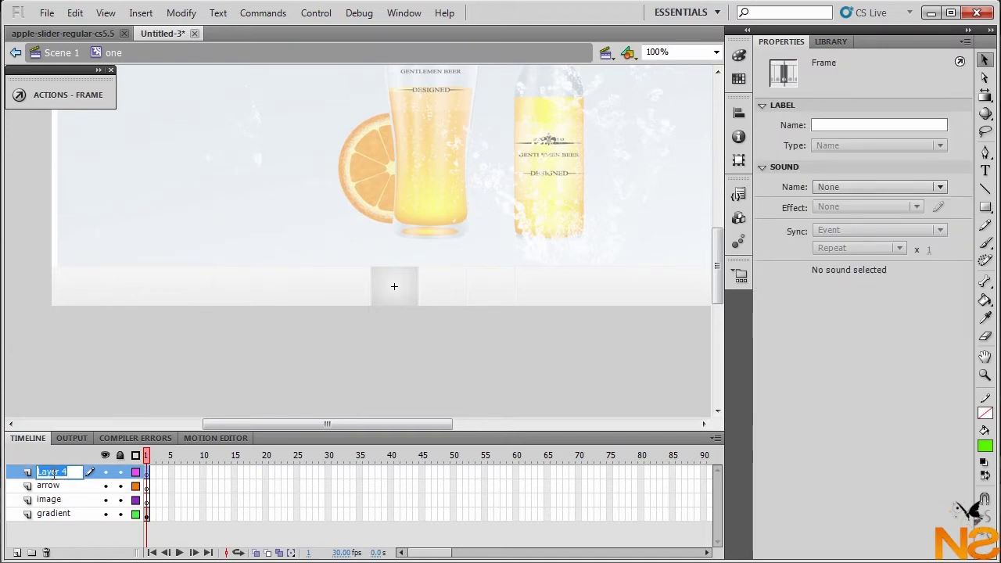
type("labels")
key("Return")
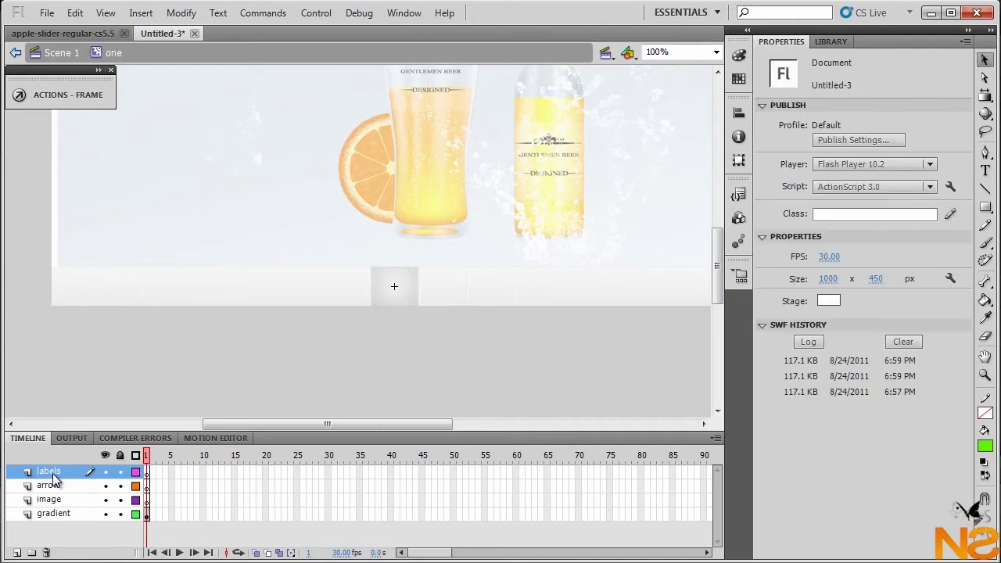
Lock the labels, arrow and image layers and insert a keyframe at frame 10 of the gradient layer
left_click_drag(119, 472, 126, 505)
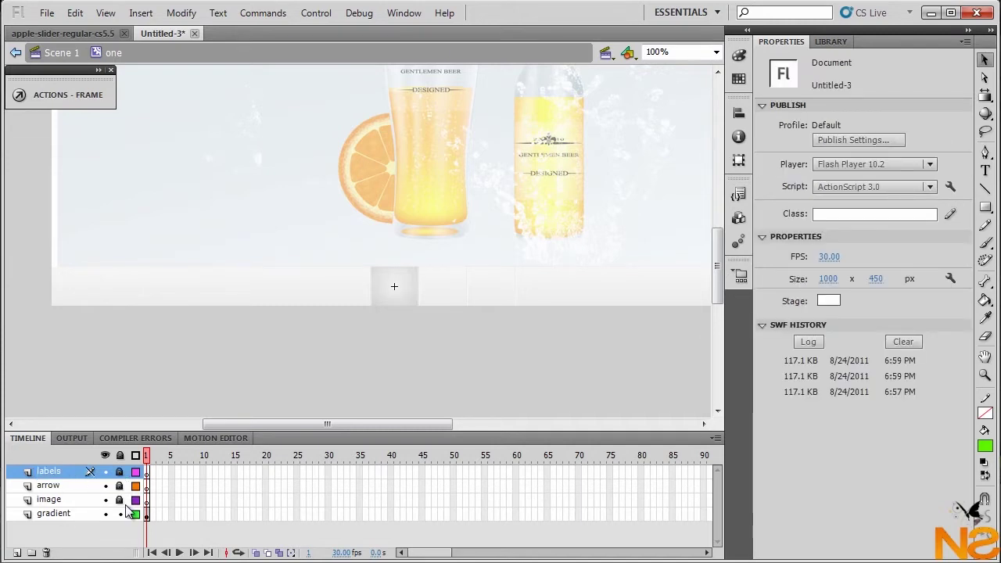
left_click(74, 514)
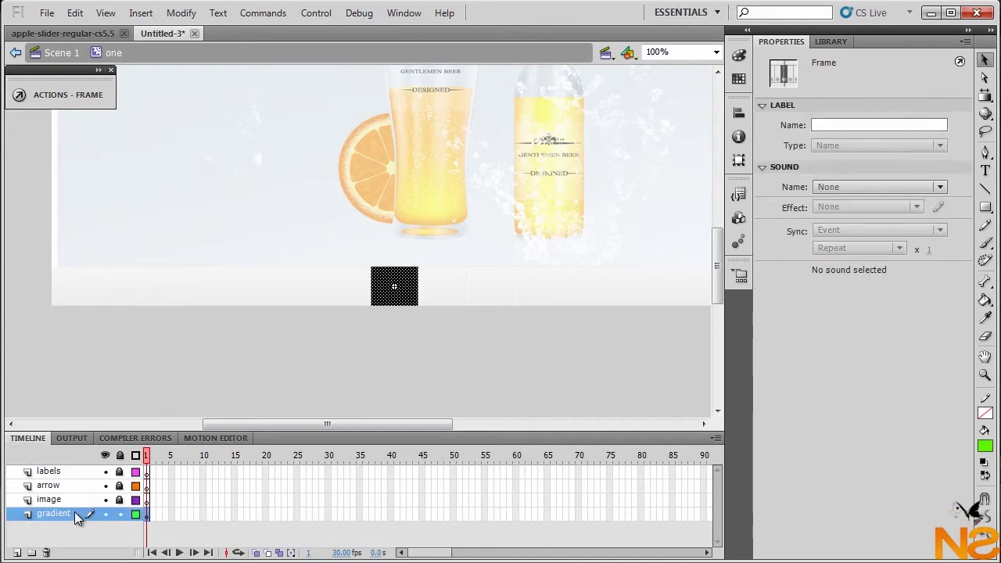
left_click(203, 516)
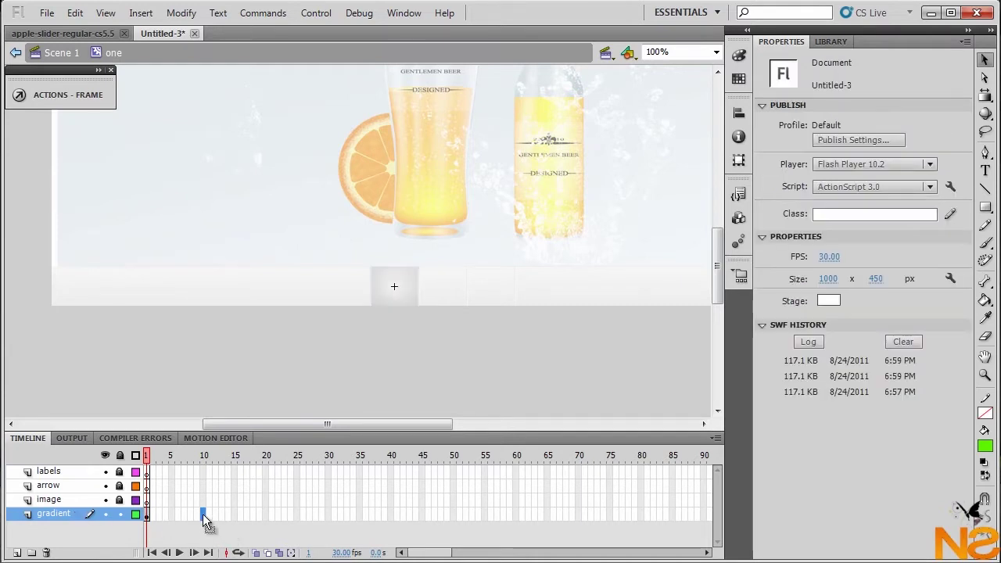
key("F5")
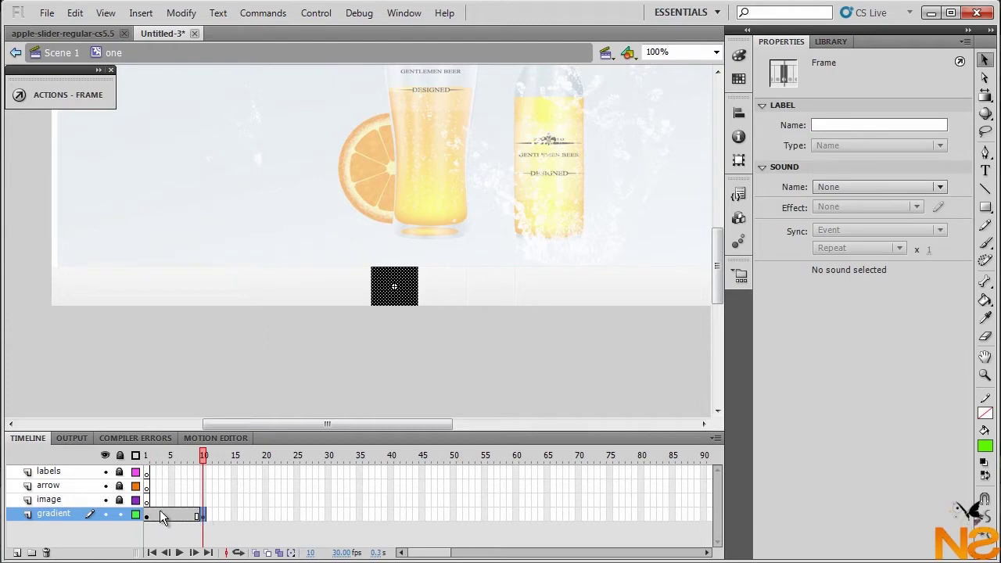
At frame 1, set the alpha of the black color stop in the square's radial gradient fill to 0
left_click(146, 514)
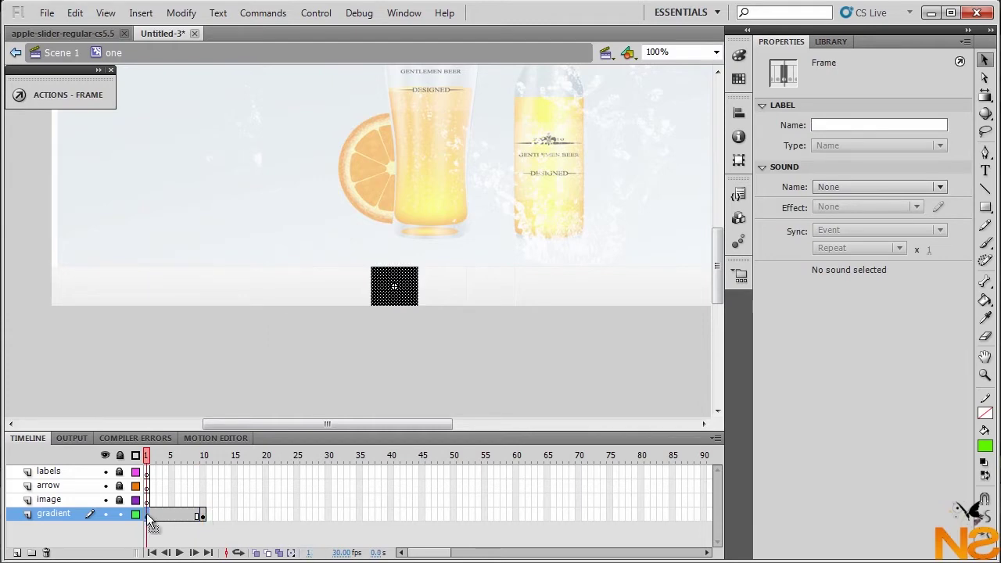
left_click(413, 295)
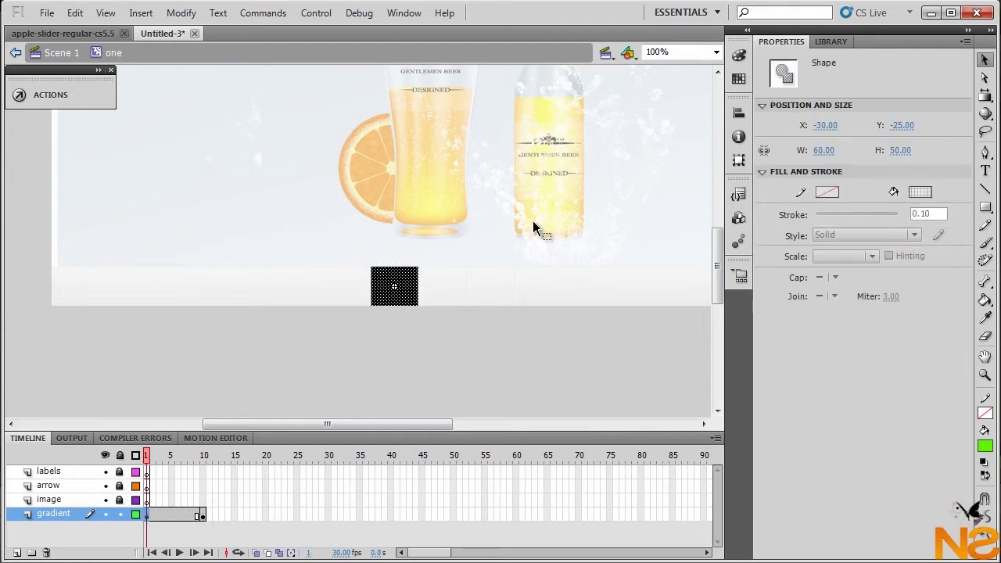
left_click(739, 54)
left_click(713, 212)
type("0")
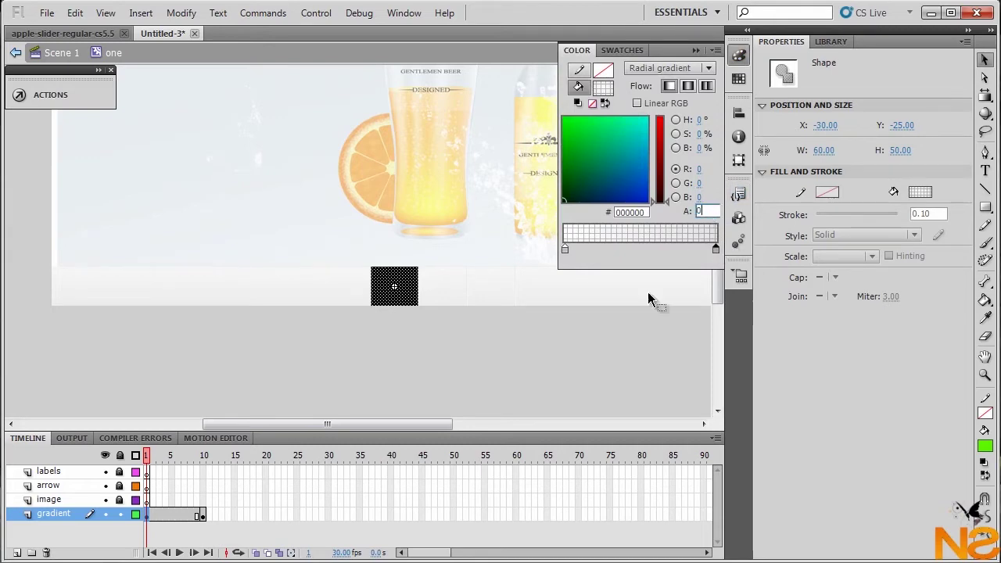
left_click(619, 362)
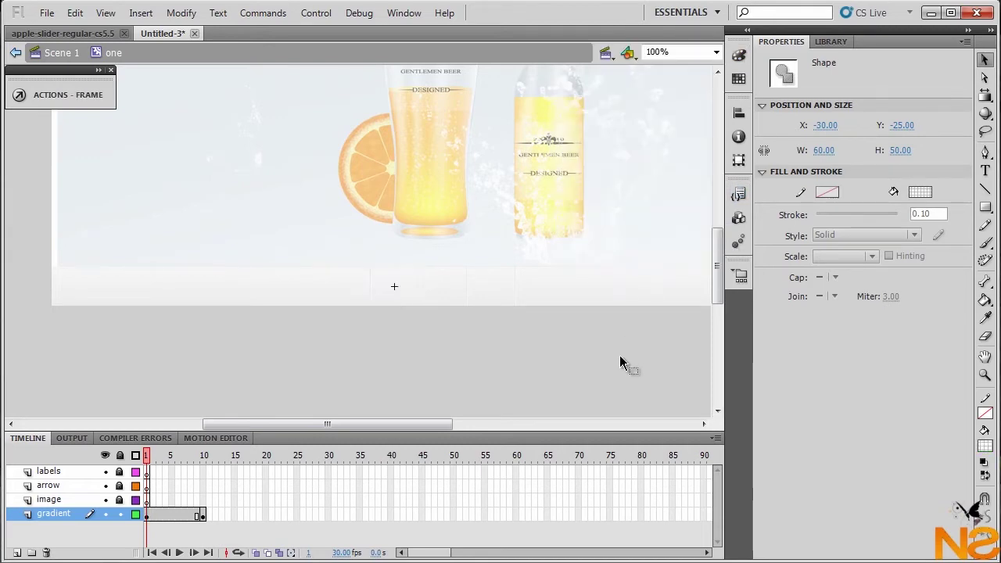
Create a shape tween between frames 1 and 10 of the gradient layer and play it back from frame 1
left_click(173, 516)
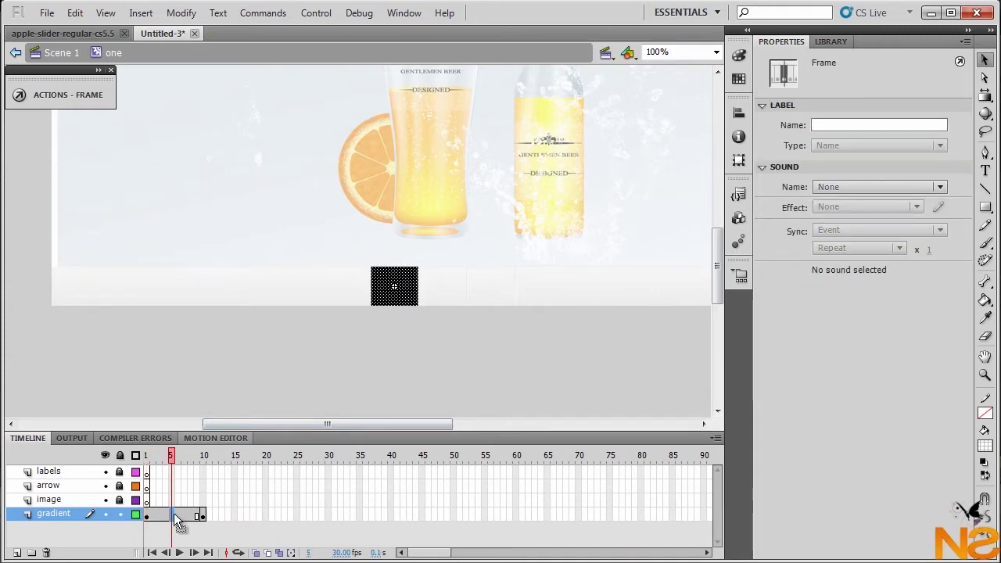
right_click(176, 520)
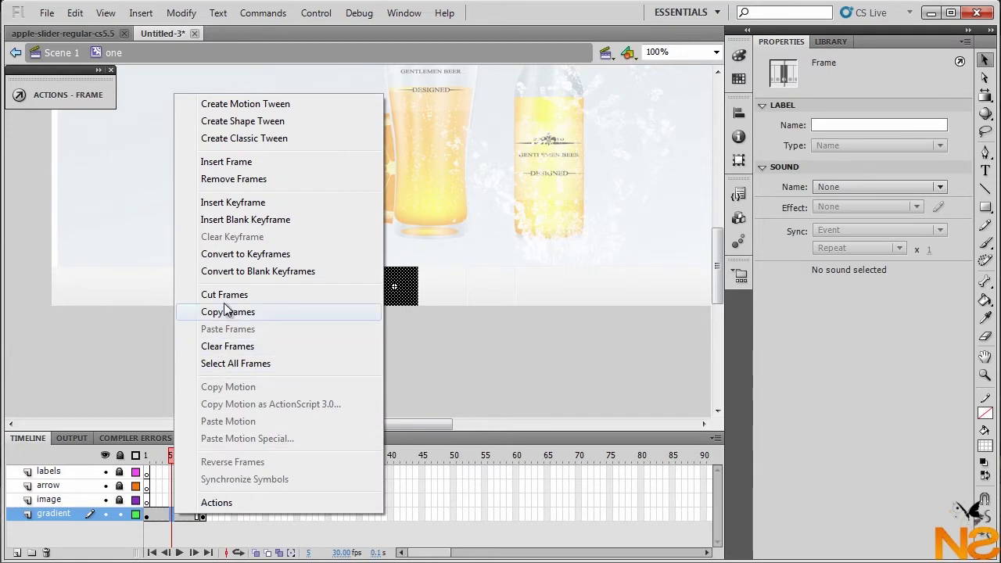
left_click(240, 129)
left_click_drag(171, 460, 149, 472)
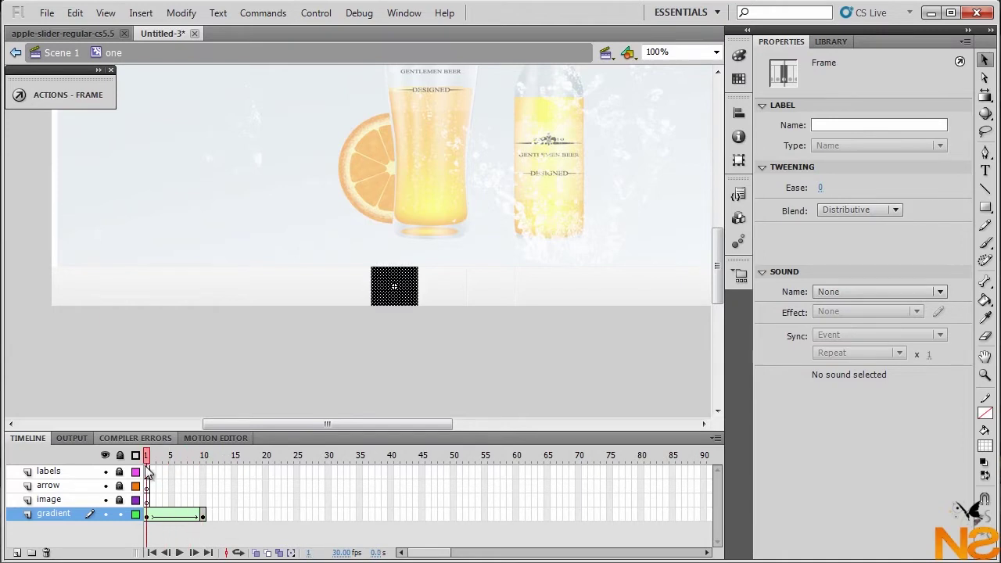
key("Return")
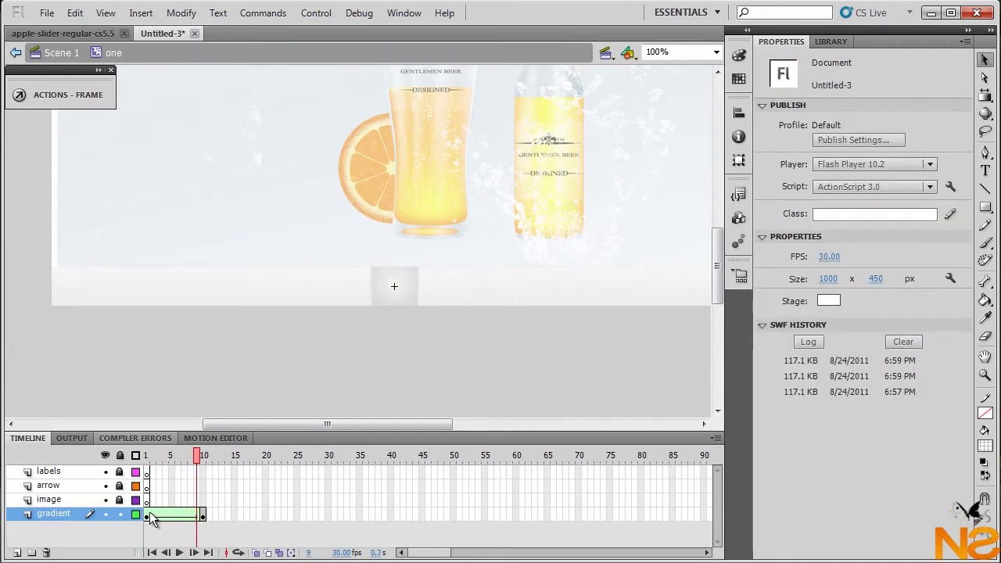
Duplicate the gradient tween from frames 1–10 to frames 11–20 and reverse the copied frames
left_click_drag(147, 516, 202, 516)
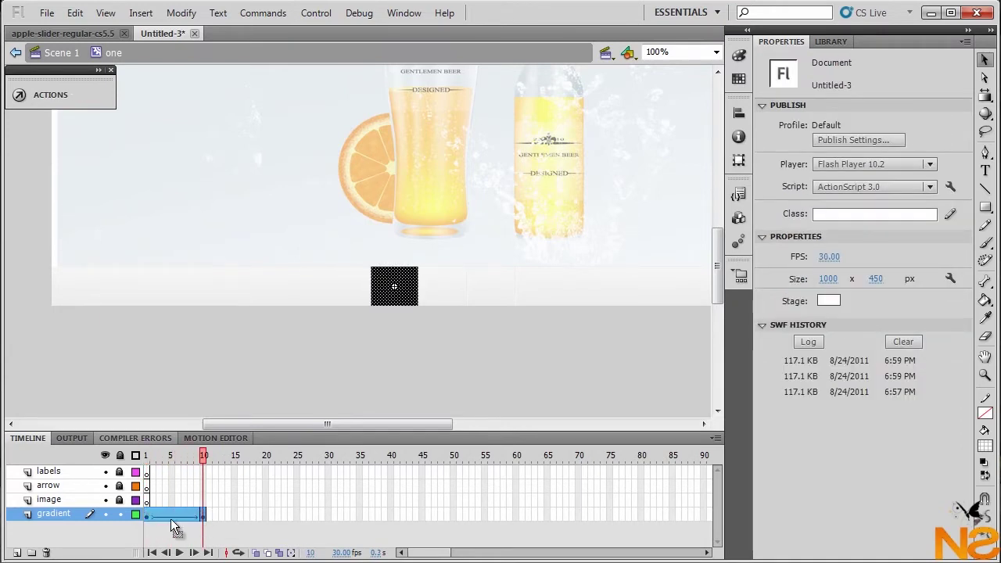
left_click_drag(164, 522, 223, 511)
right_click(223, 511)
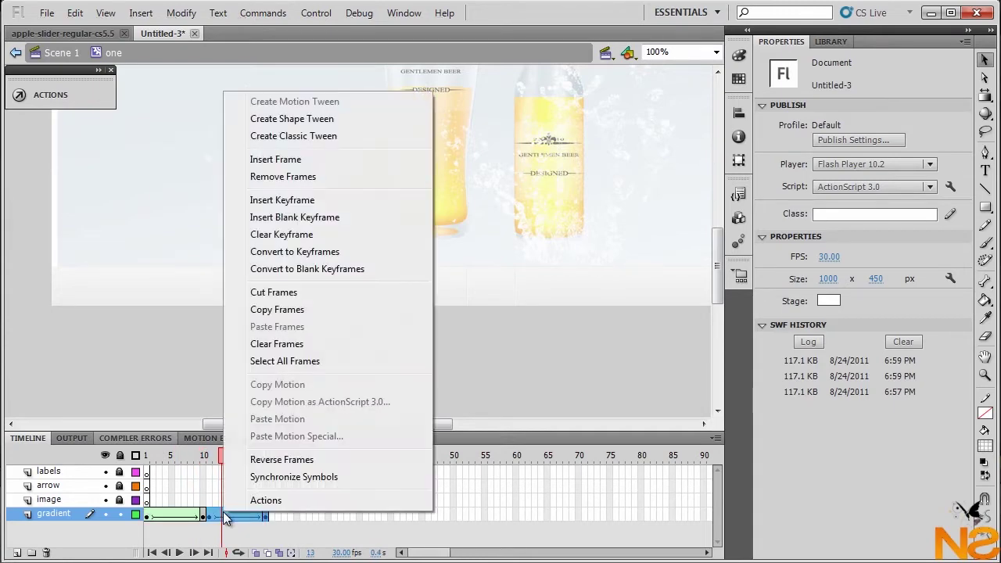
left_click(259, 461)
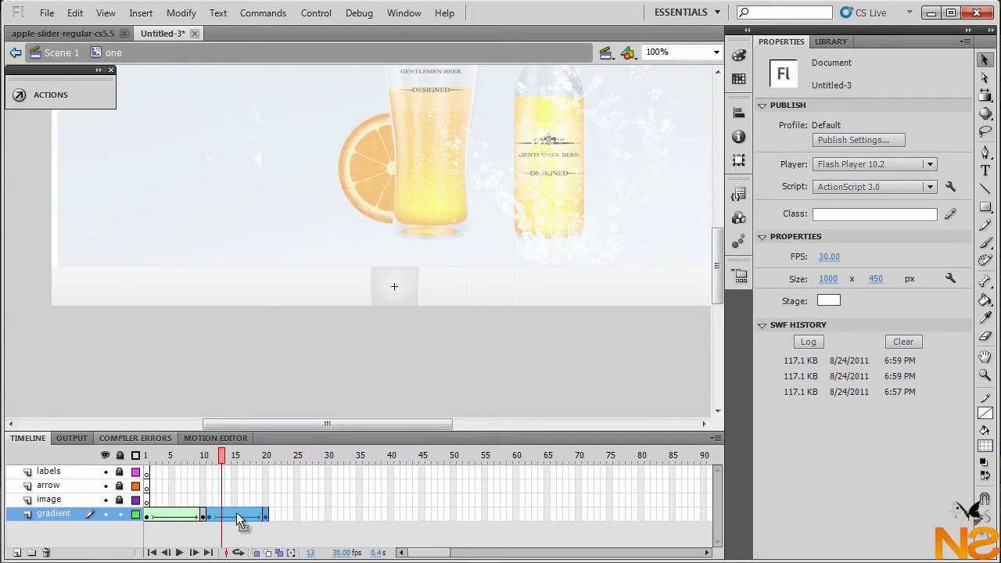
Duplicate the gradient tween again to frames 21–30 and 31–40, reversing the frames of each copy
left_click_drag(240, 520, 301, 520)
right_click(301, 520)
left_click(332, 469)
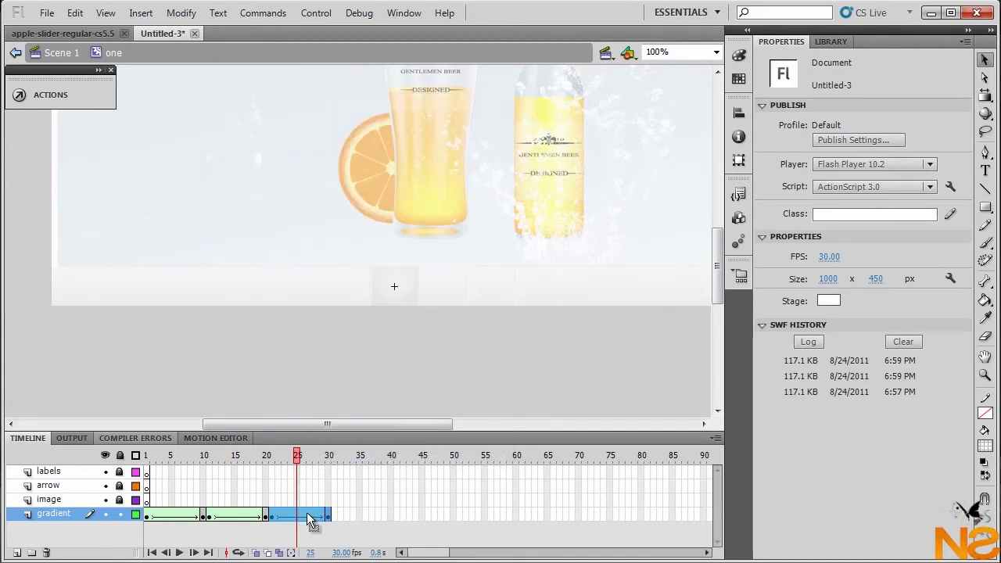
left_click_drag(307, 519, 366, 519)
right_click(365, 518)
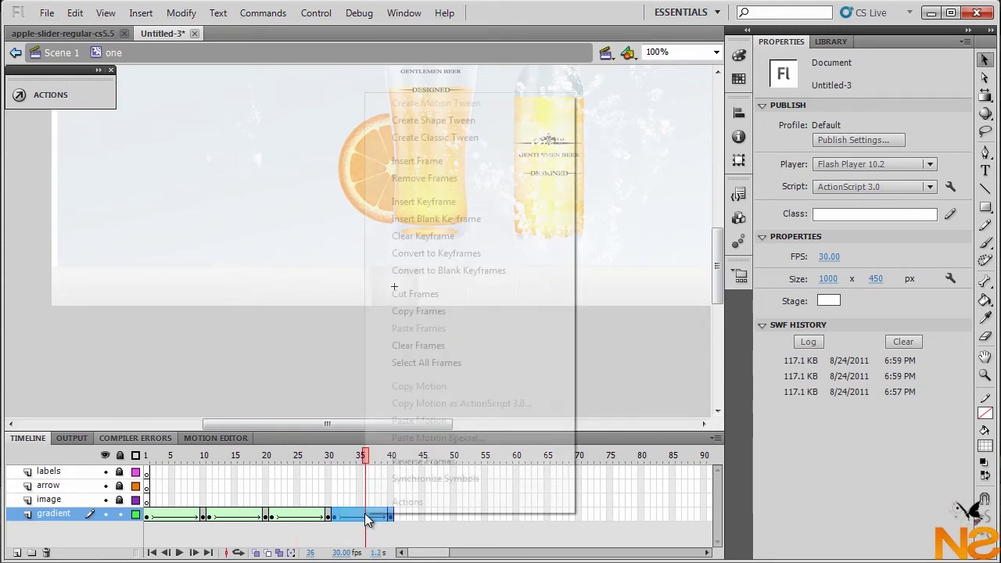
left_click(403, 461)
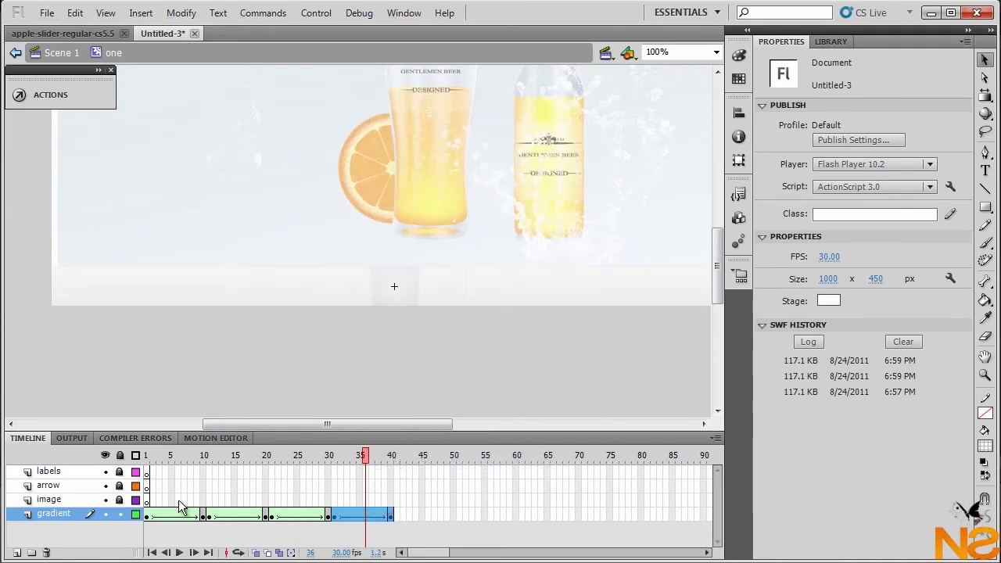
Lock the gradient layer and place thumb02.png on the stage over the registration point at frame 1 of the image layer
left_click_drag(179, 501, 383, 486)
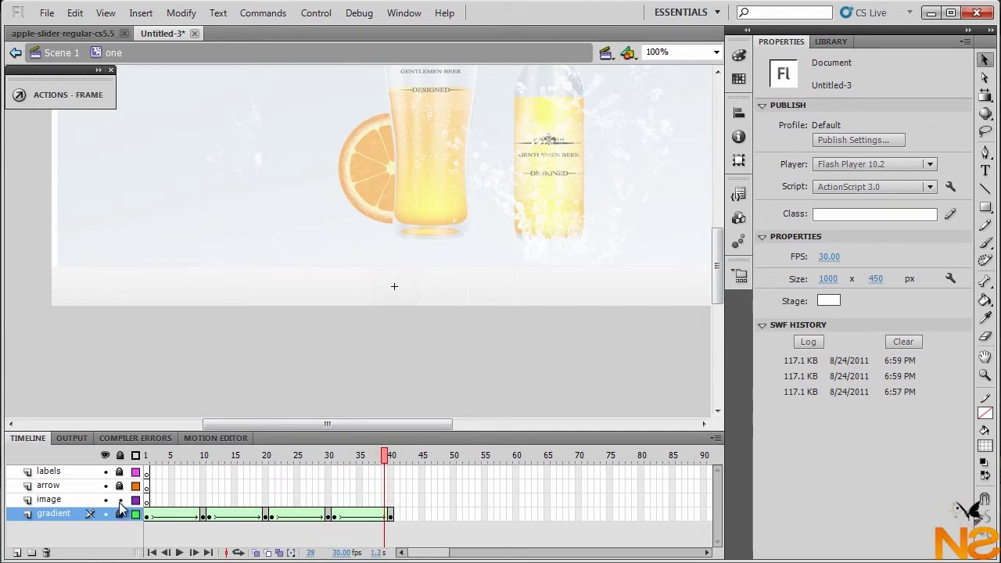
left_click(48, 503)
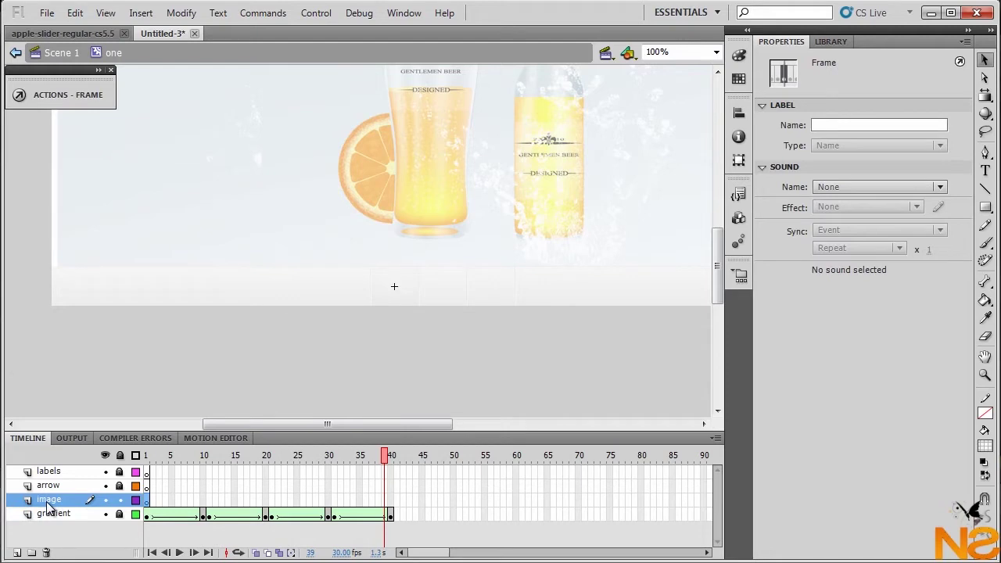
left_click(843, 42)
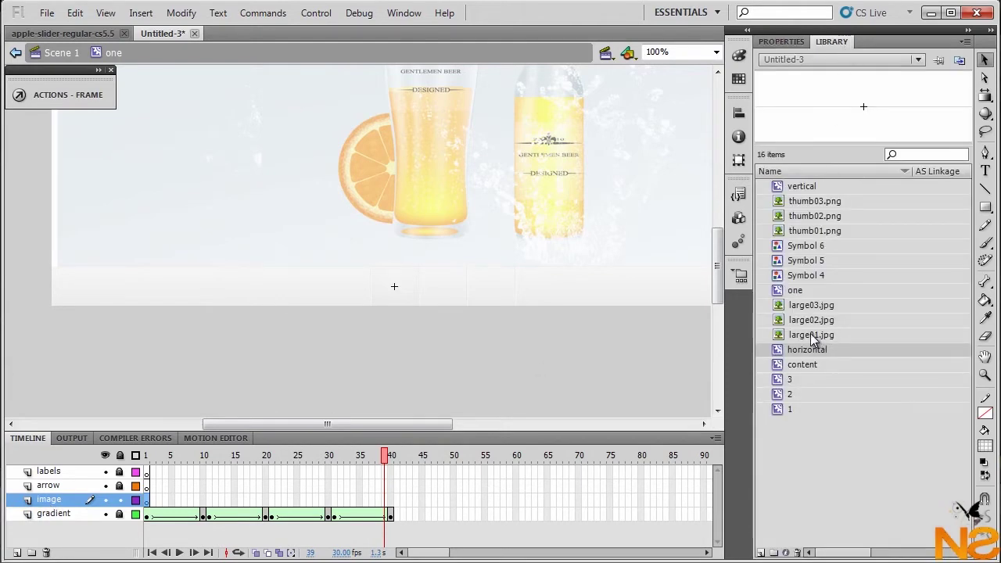
left_click(805, 232)
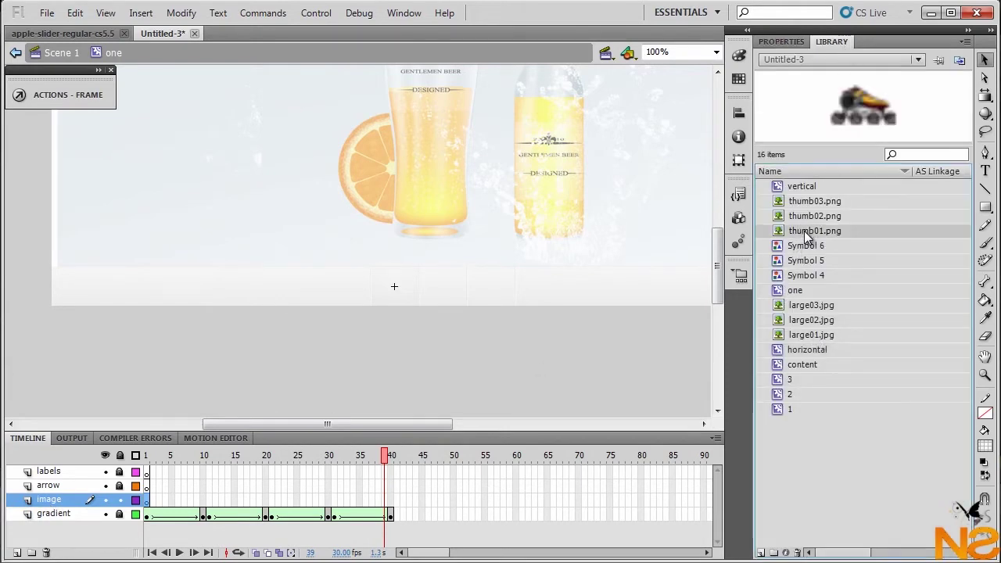
left_click(797, 202)
left_click(792, 217)
left_click_drag(782, 221, 396, 291)
left_click(147, 500)
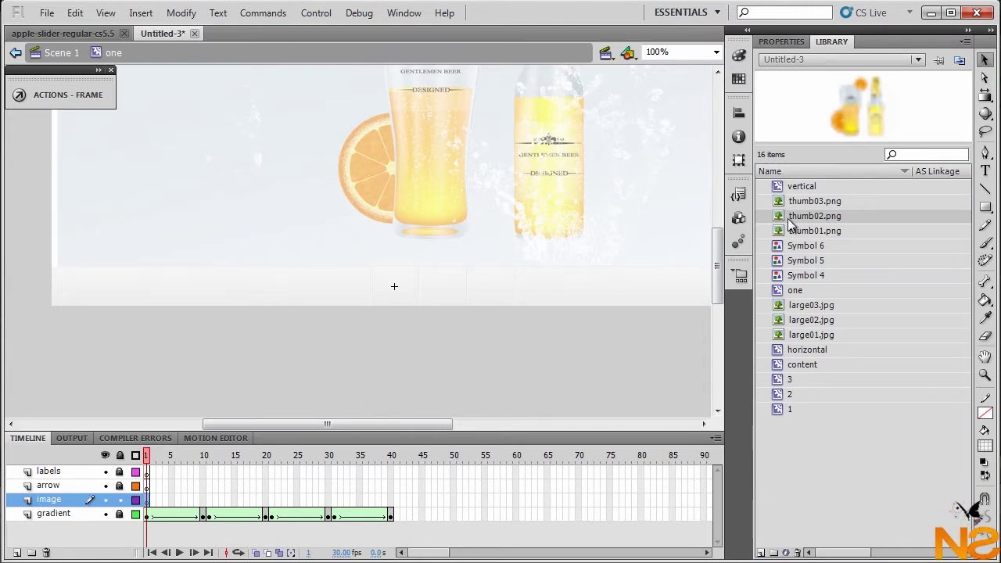
left_click_drag(783, 223, 394, 291)
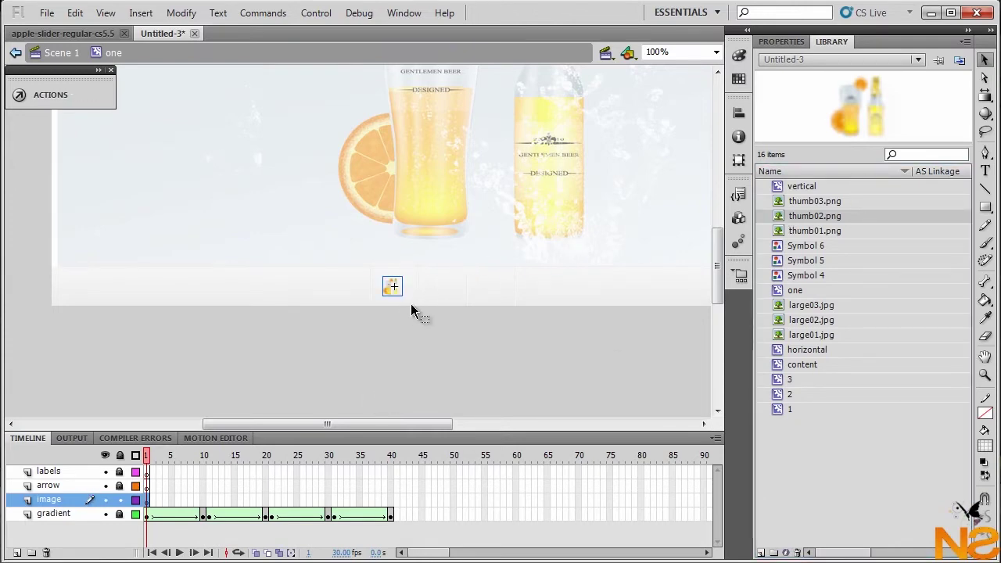
Center the thumbnail horizontally on the stage and extend the image layer to frame 40
left_click(739, 113)
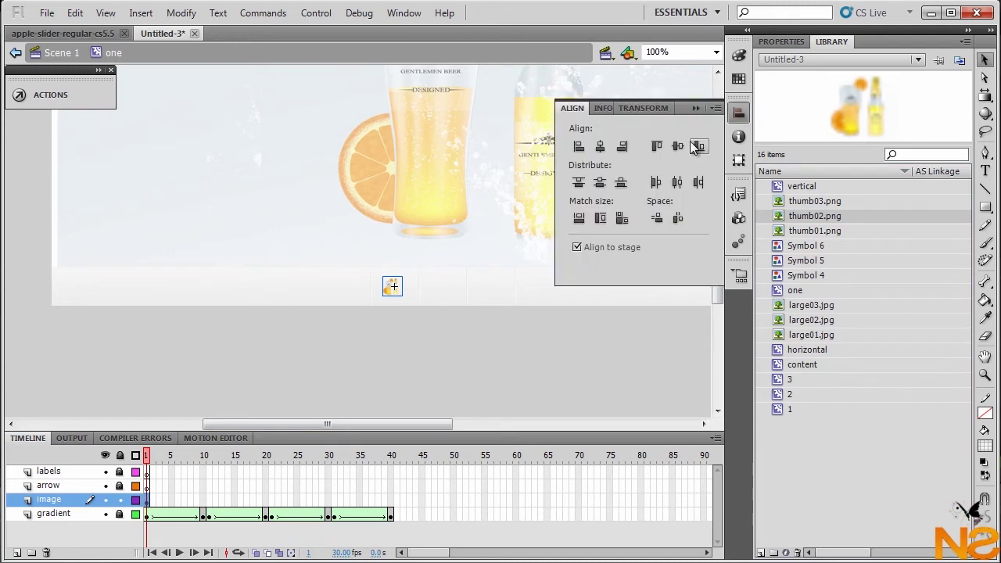
left_click(600, 148)
left_click(391, 499)
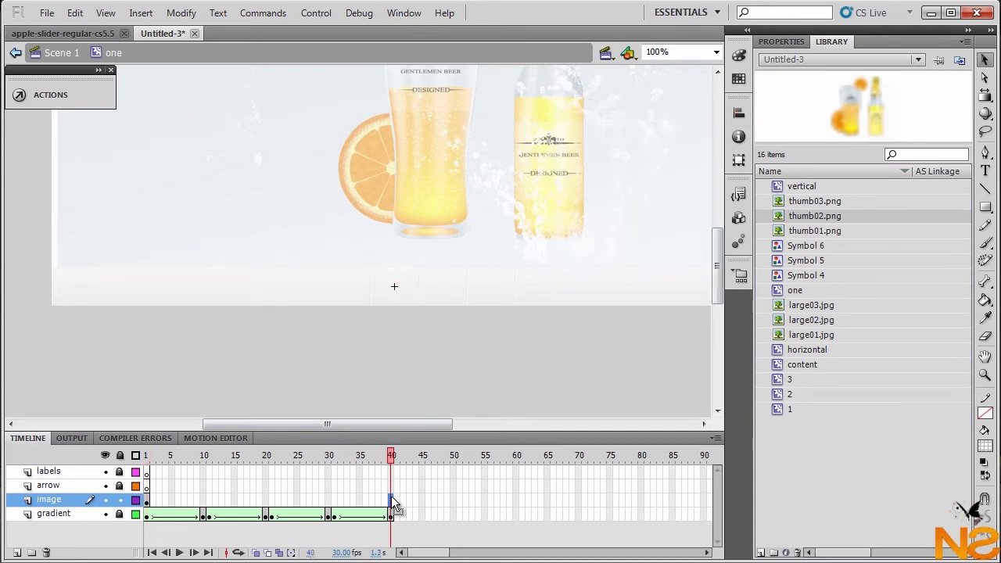
key("F6")
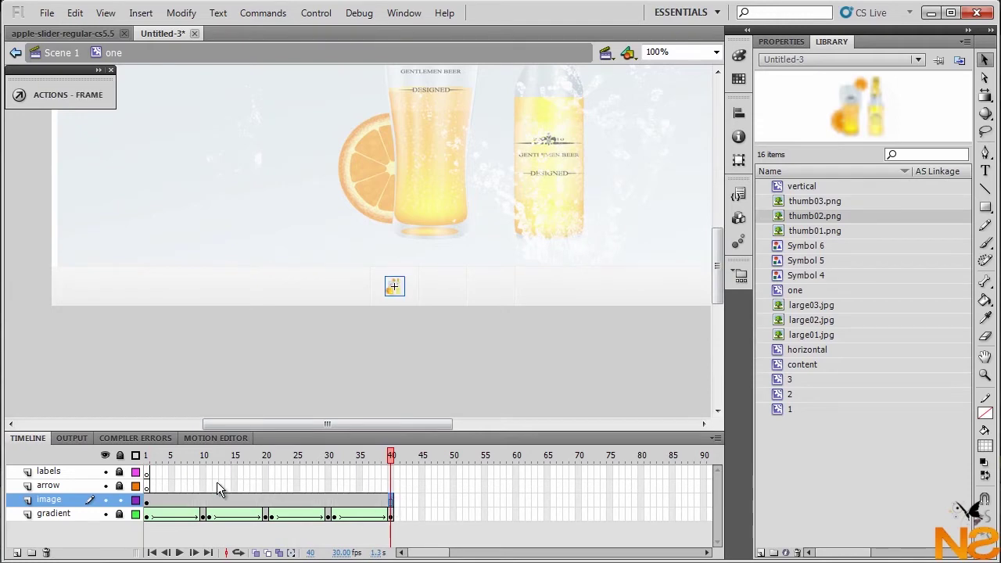
On the arrow layer, set up the PolyStar tool to draw a triangular polygon
left_click(48, 486)
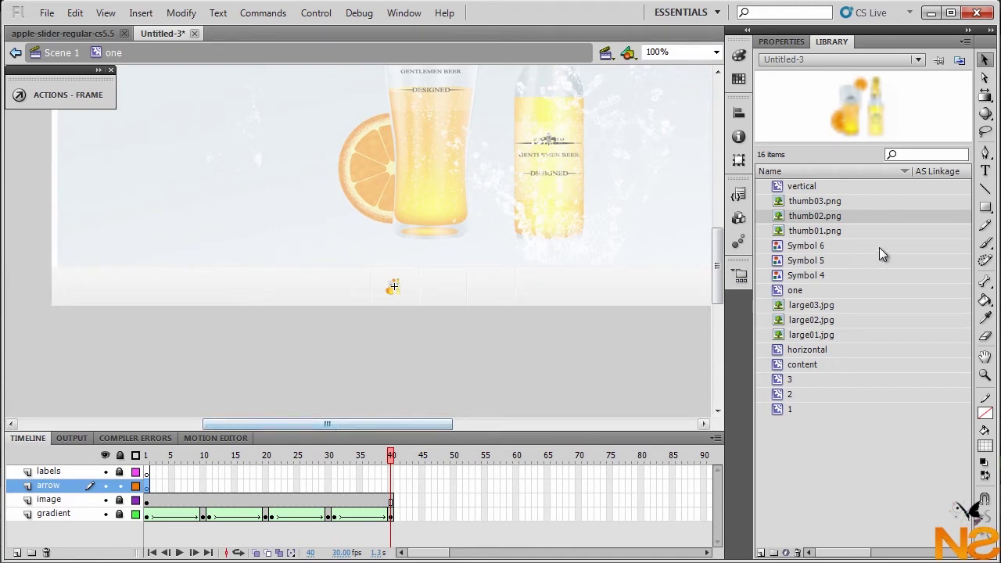
left_click(985, 209)
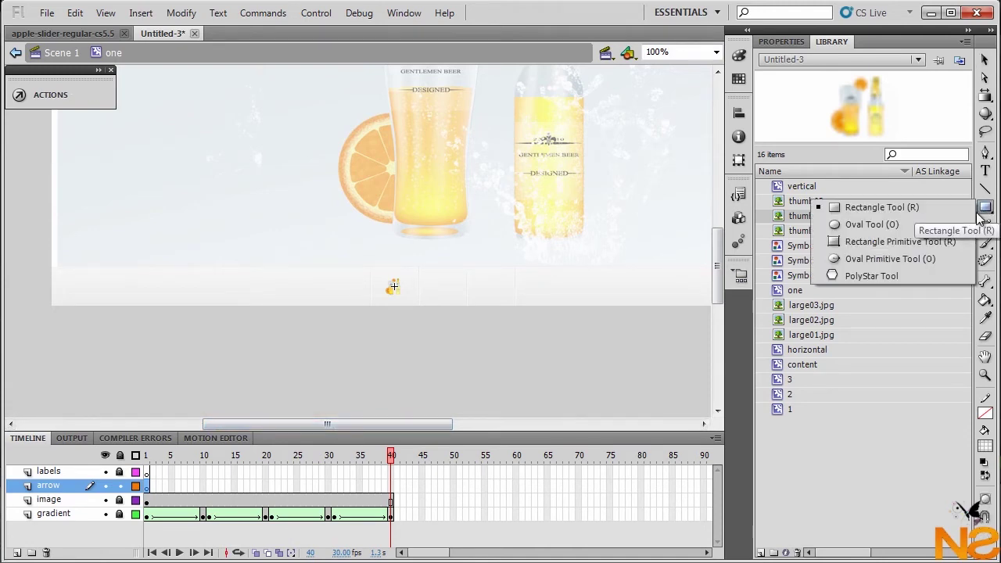
left_click(868, 276)
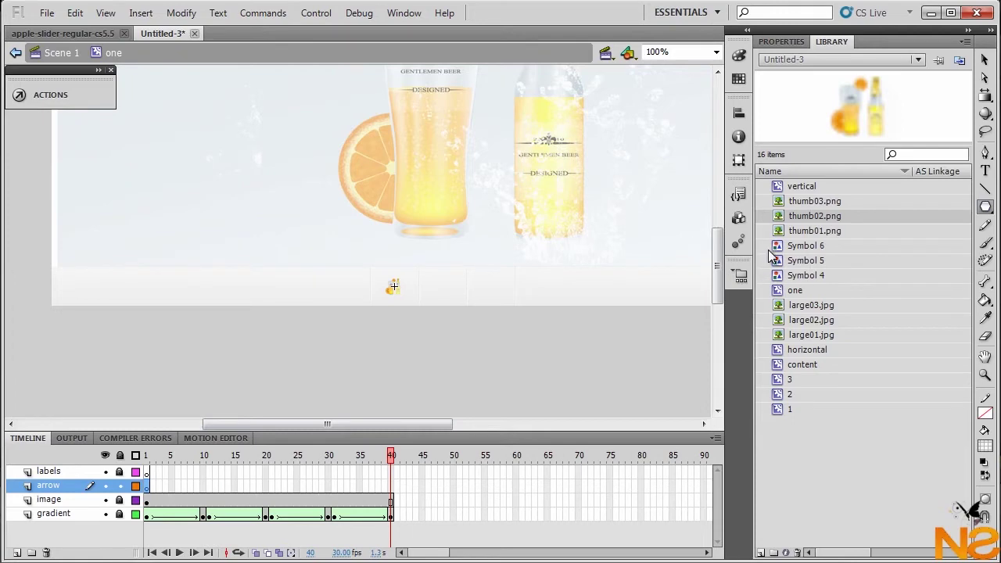
left_click(769, 44)
left_click(859, 274)
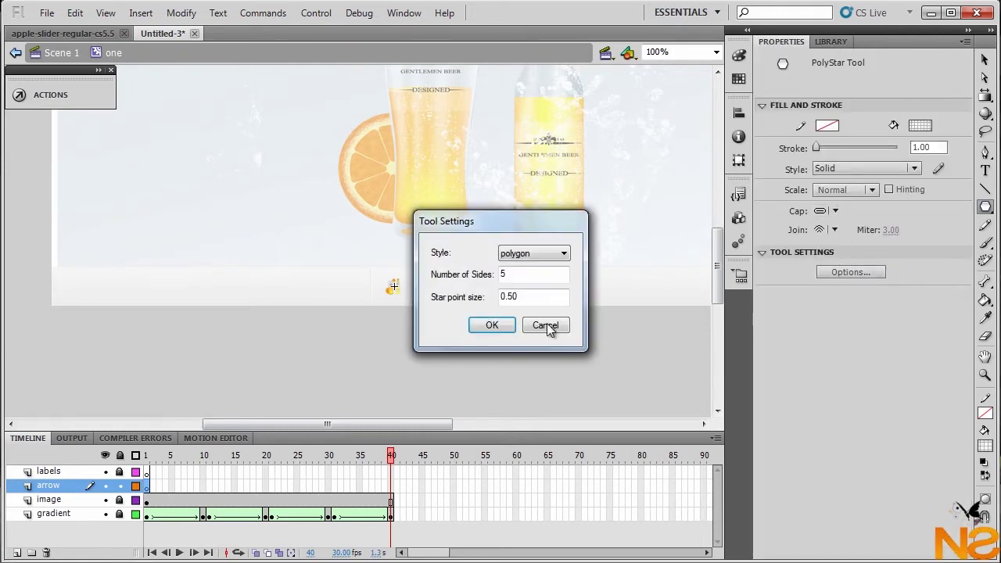
left_click_drag(540, 274, 480, 283)
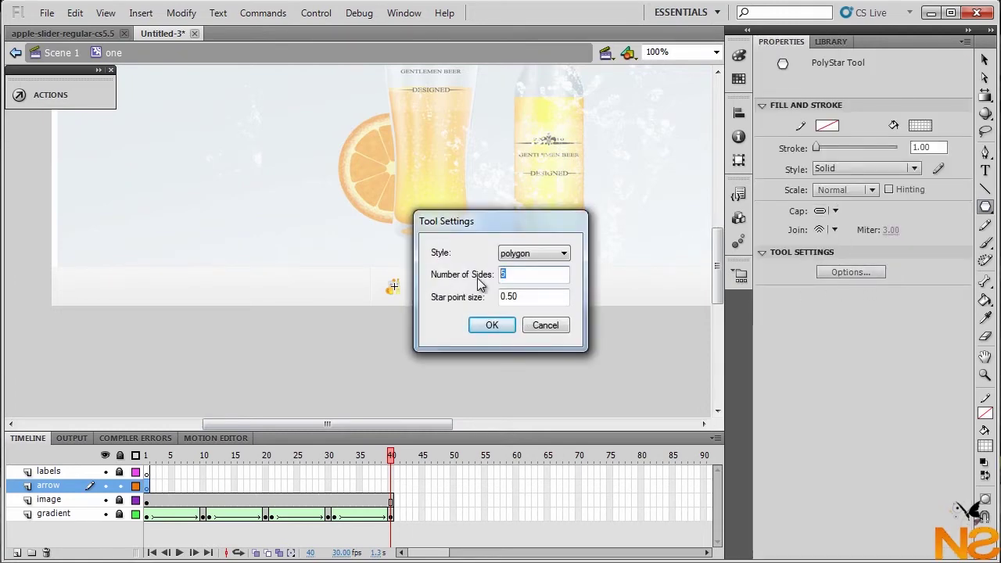
left_click(506, 324)
Set the PolyStar tool's fill to white (#FFFFFF) with 100% alpha
left_click(920, 126)
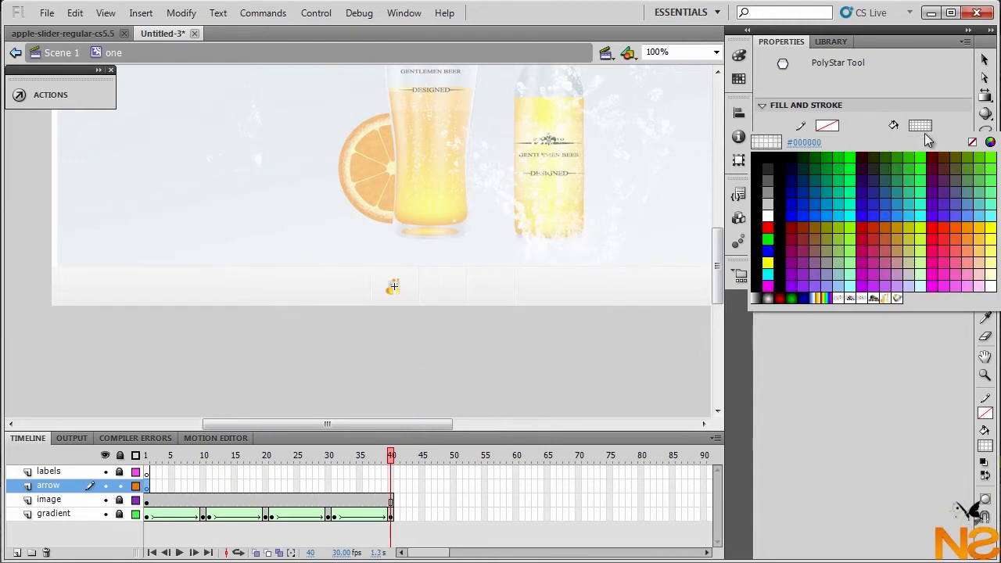
left_click(767, 214)
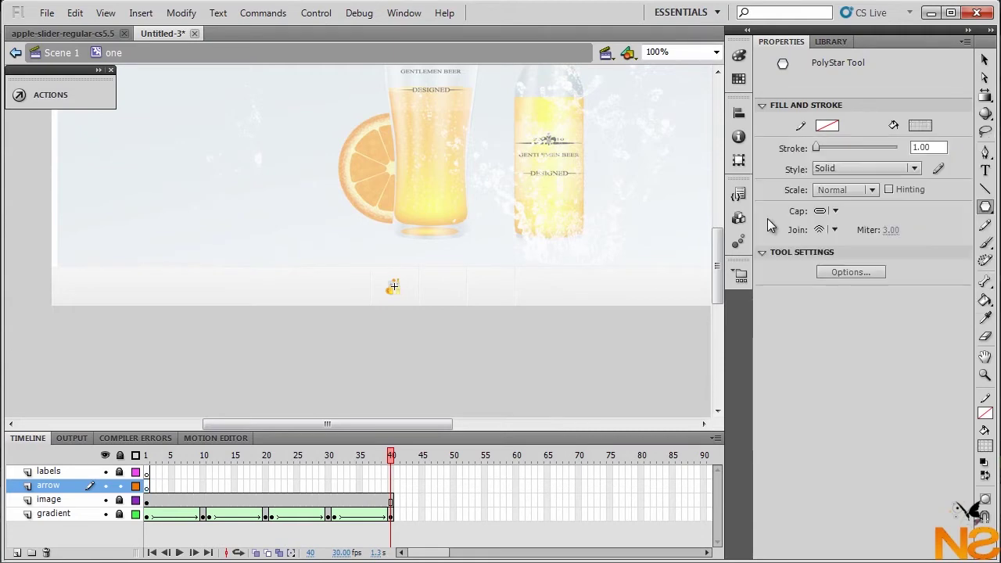
left_click(923, 126)
left_click(941, 139)
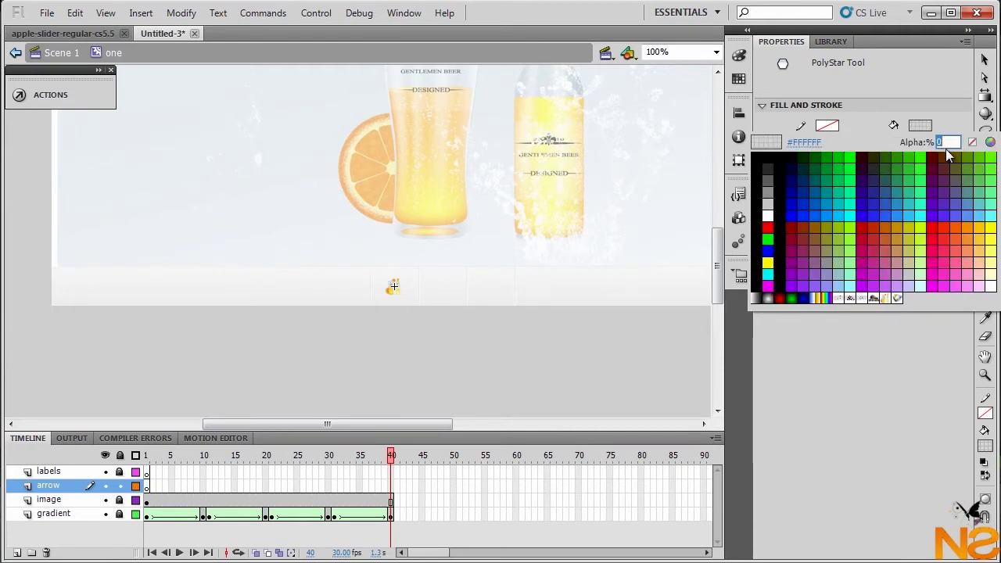
type("100")
key("Return")
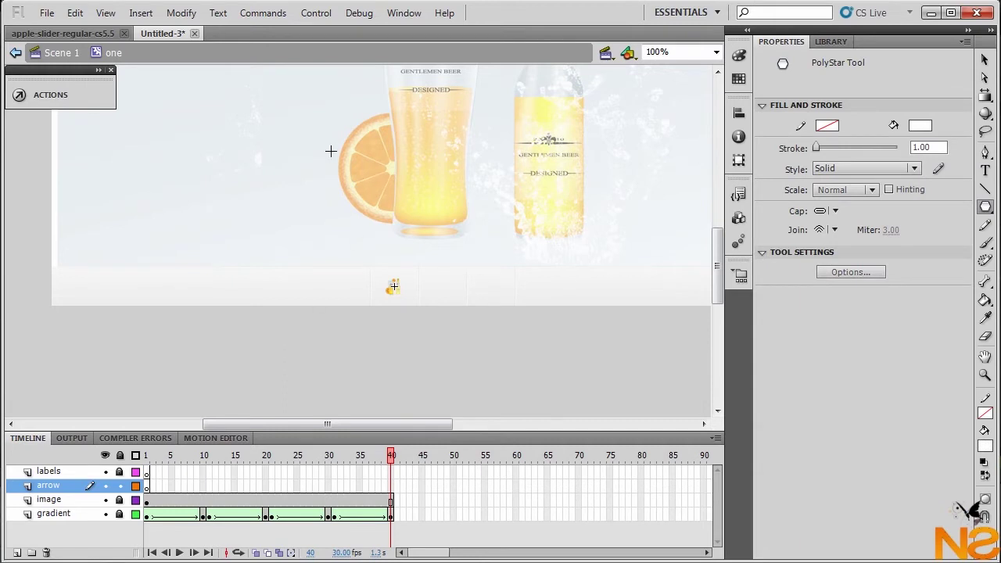
Draw a downward-pointing white triangle about 112 by 97 px at frame 1 of the arrow layer
left_click_drag(330, 151, 360, 186)
left_click(147, 485)
left_click_drag(259, 143, 289, 183)
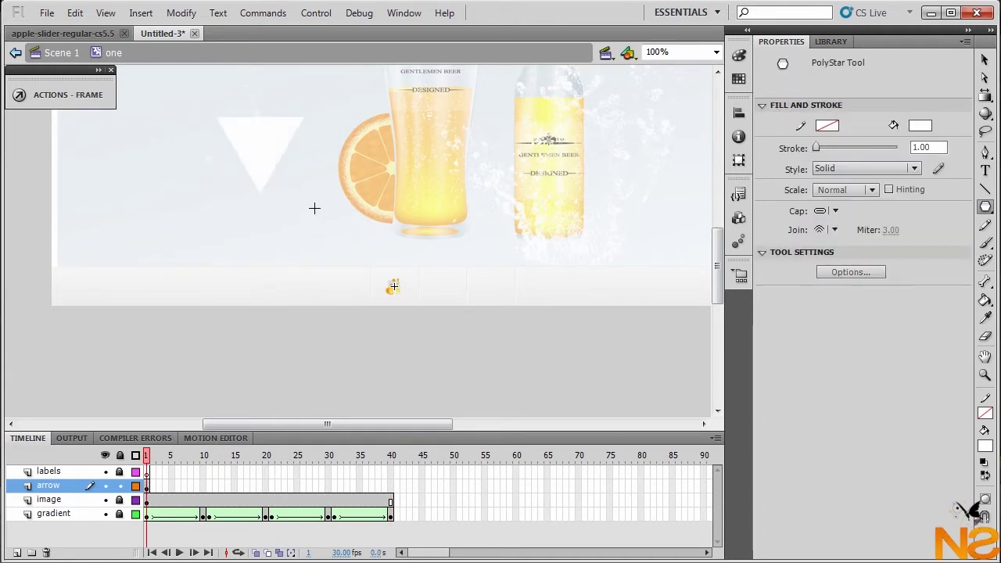
Center the triangle horizontally and vertically on the stage, over the thumbnail
key("v")
left_click_drag(185, 88, 378, 253)
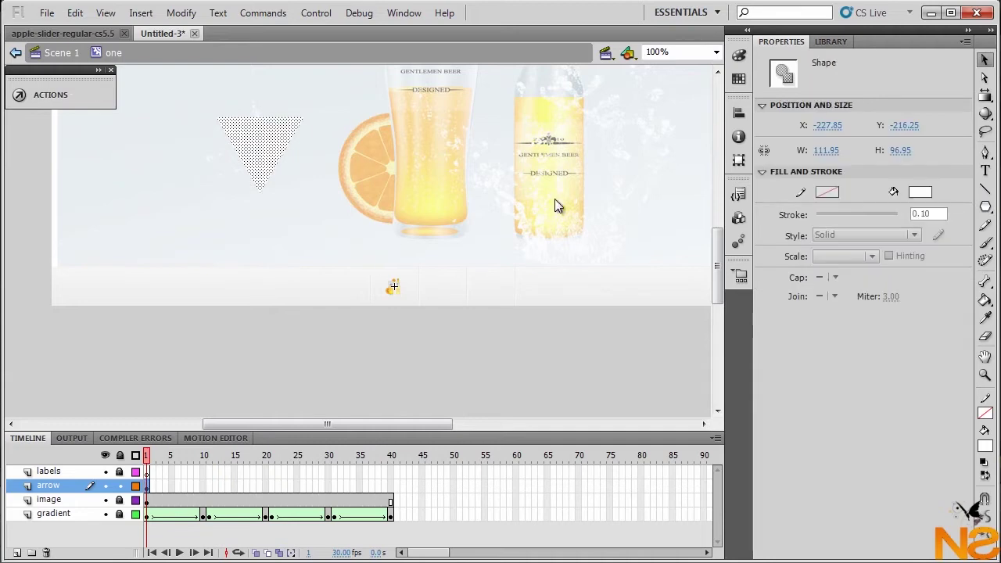
left_click(739, 114)
left_click(698, 146)
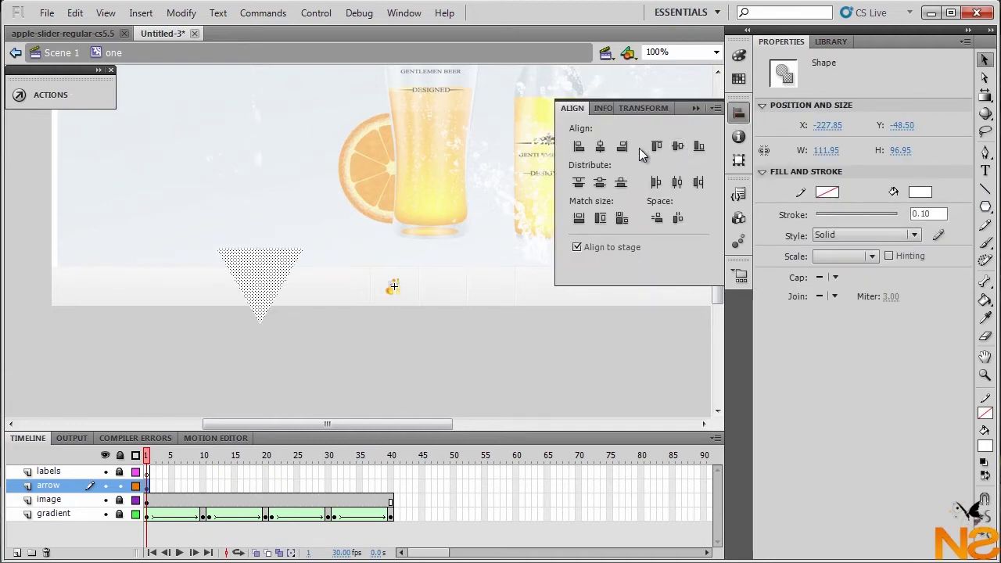
left_click(601, 149)
left_click(475, 363)
left_click_drag(294, 191, 534, 361)
Move the triangle straight up to Y -117.80 so only its tip overlaps the navigation bar's upper edge
key("z")
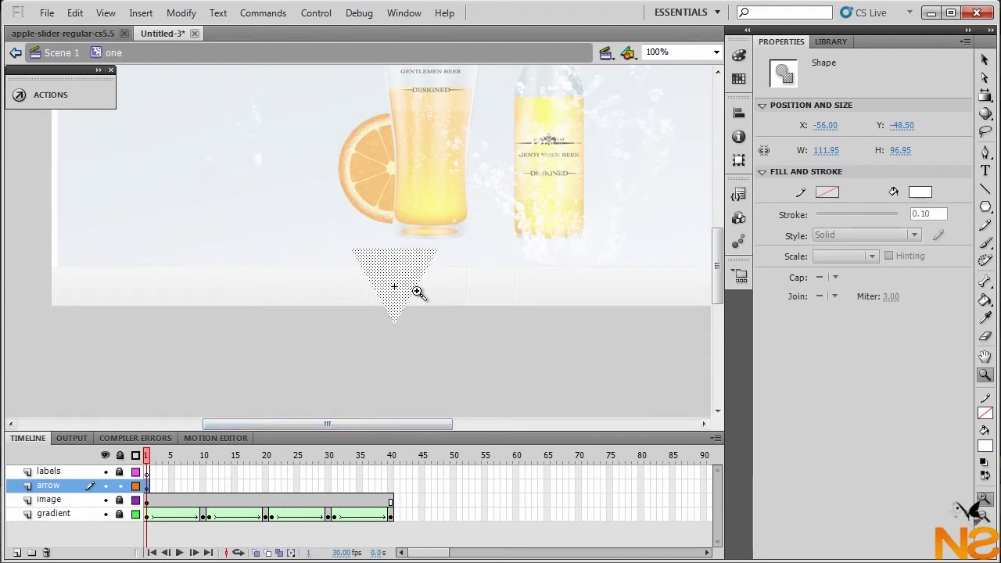
left_click_drag(480, 337, 299, 221)
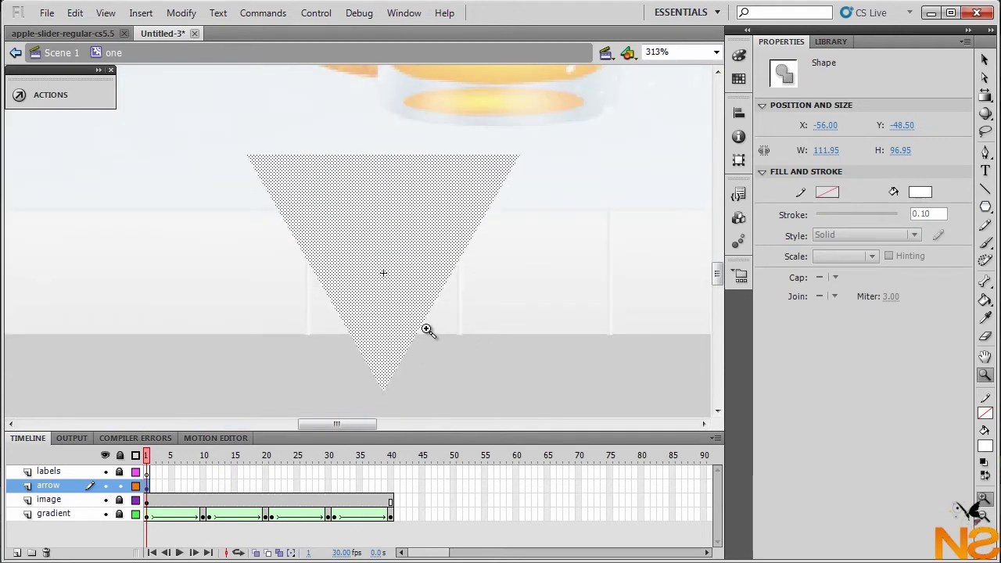
key("v")
key("Up")
key("Up")
key("Up")
key("Up")
key("Up")
key("Up")
key("Up")
key("Up")
key("Up")
key("Up")
key("Up")
key("Up")
key("Up")
key("Up")
key("Up")
key("Up")
key("Up")
key("Up")
key("Up")
key("Up")
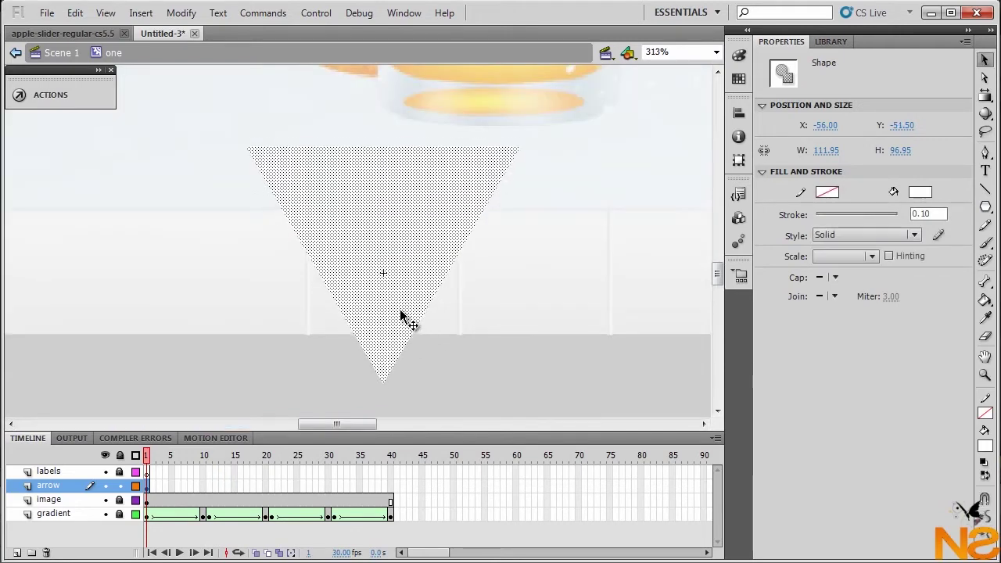
key("Up")
key("Up")
key("Up")
key("Up")
key("Up")
key("Up")
key("Up")
key("Up")
key("Up")
key("Up")
key("Up")
key("Up")
key("Up")
key("Up")
key("Up")
key("Up")
key("Up")
key("Up")
key("Up")
key("Up")
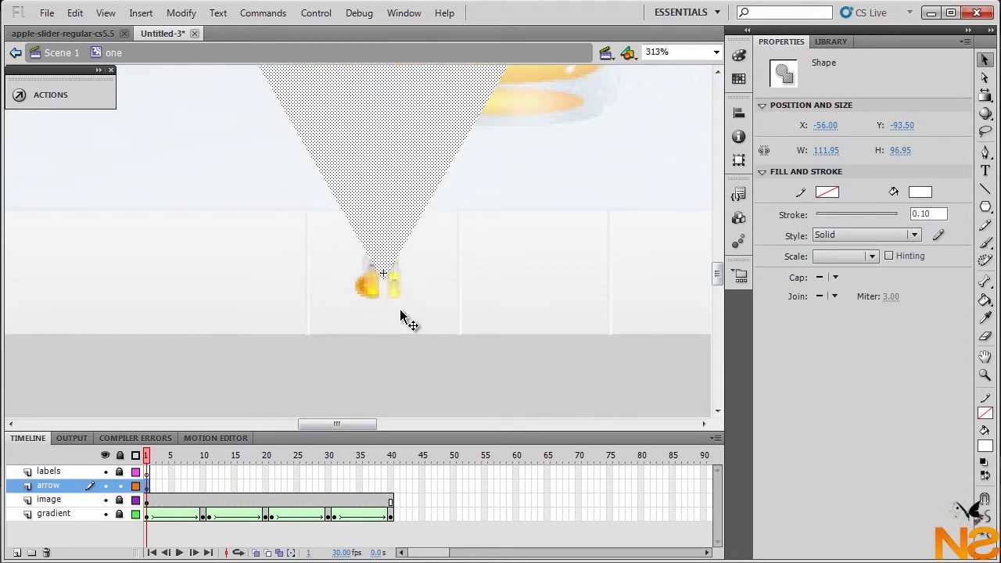
key("Up")
key("Up")
key("Up")
key("Up")
key("Up")
key("Up")
key("Up")
key("Up")
key("Up")
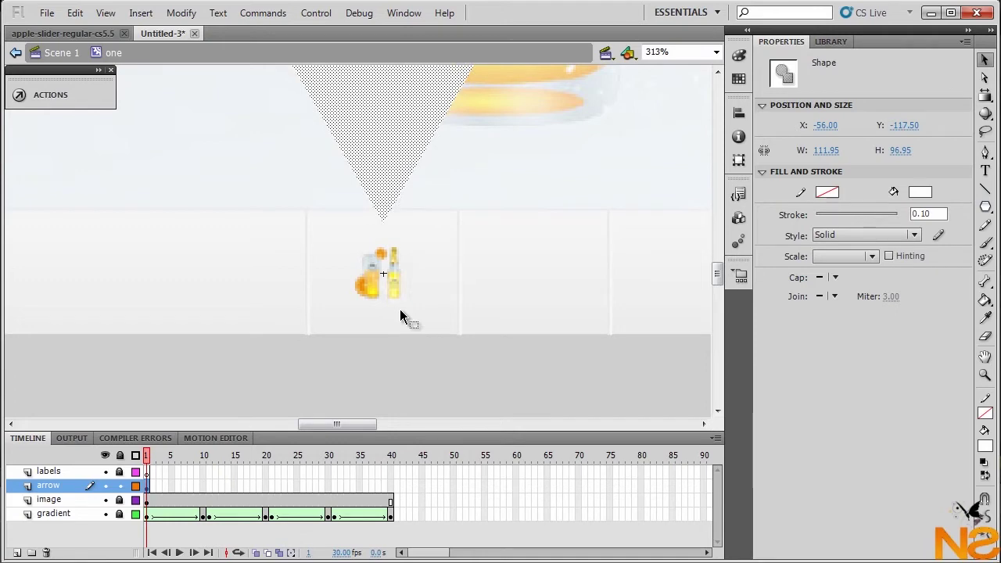
Delete the part of the triangle above the navigation bar's upper edge, keeping only the small tip inside the bar
left_click_drag(714, 286, 717, 264)
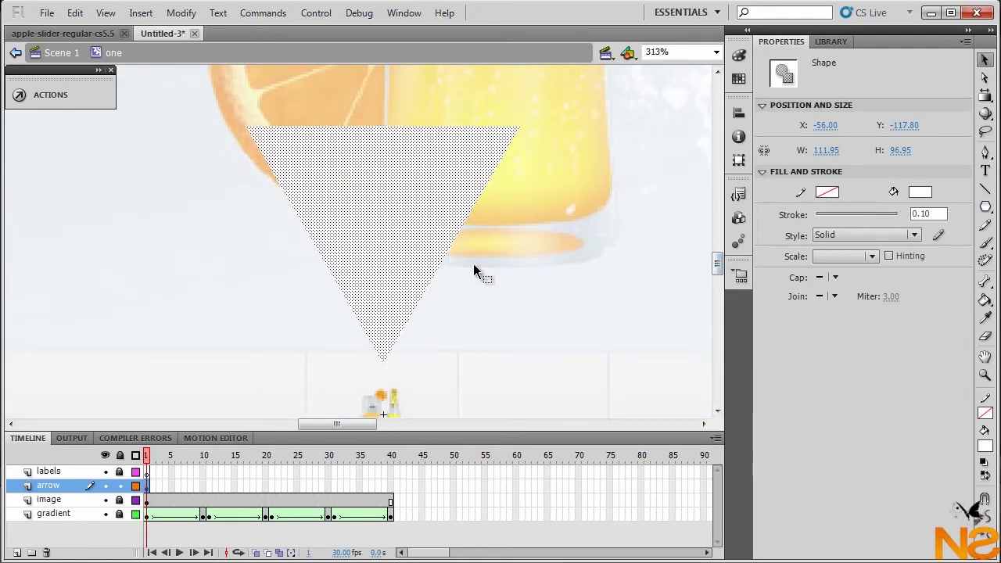
left_click_drag(578, 341, 584, 356)
key("Delete")
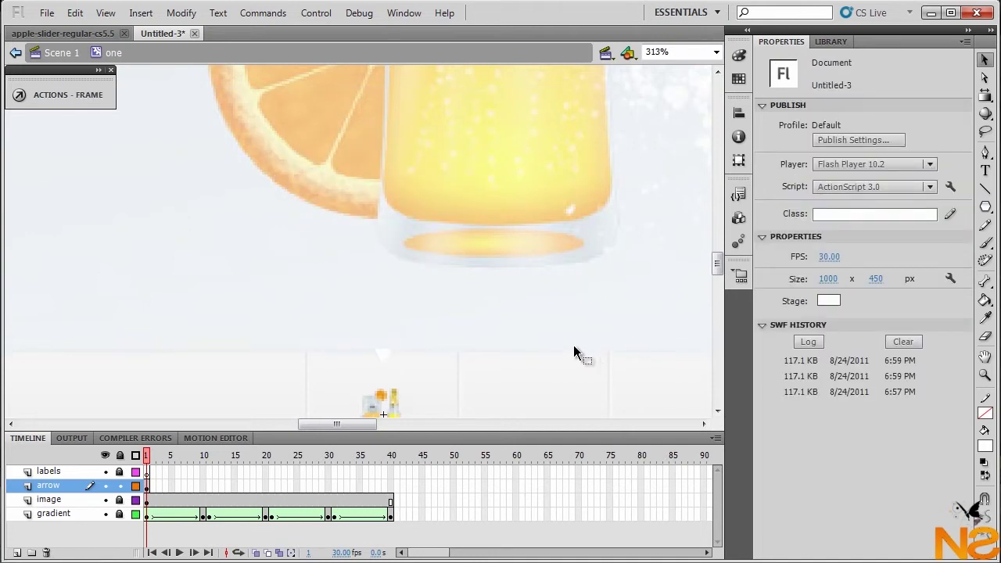
left_click(383, 356)
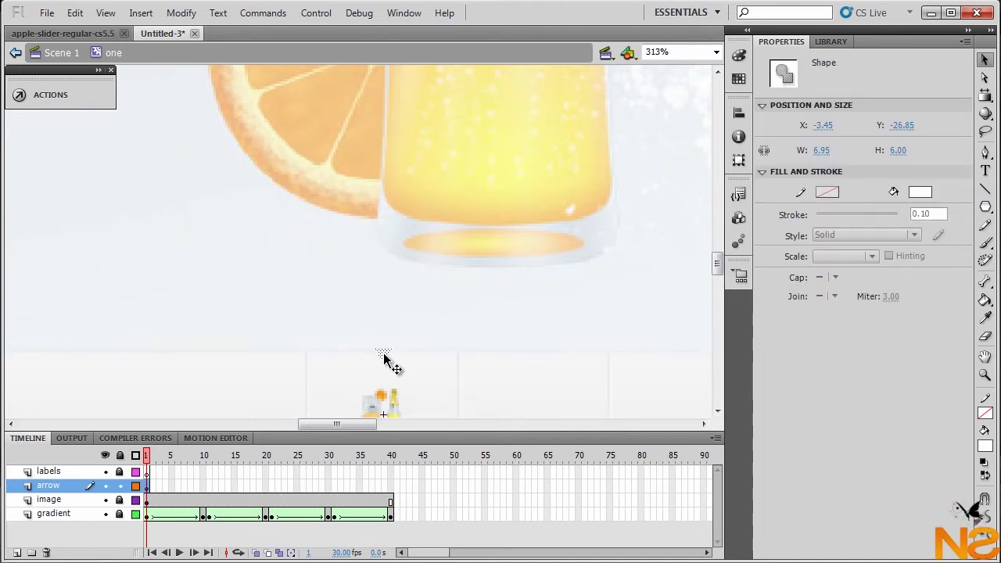
left_click_drag(331, 288, 410, 352)
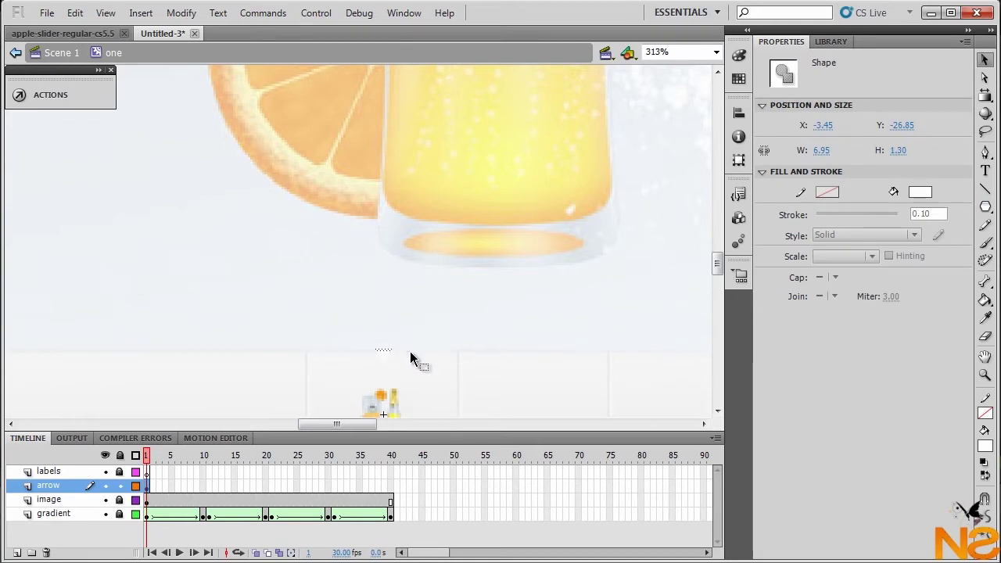
key("Delete")
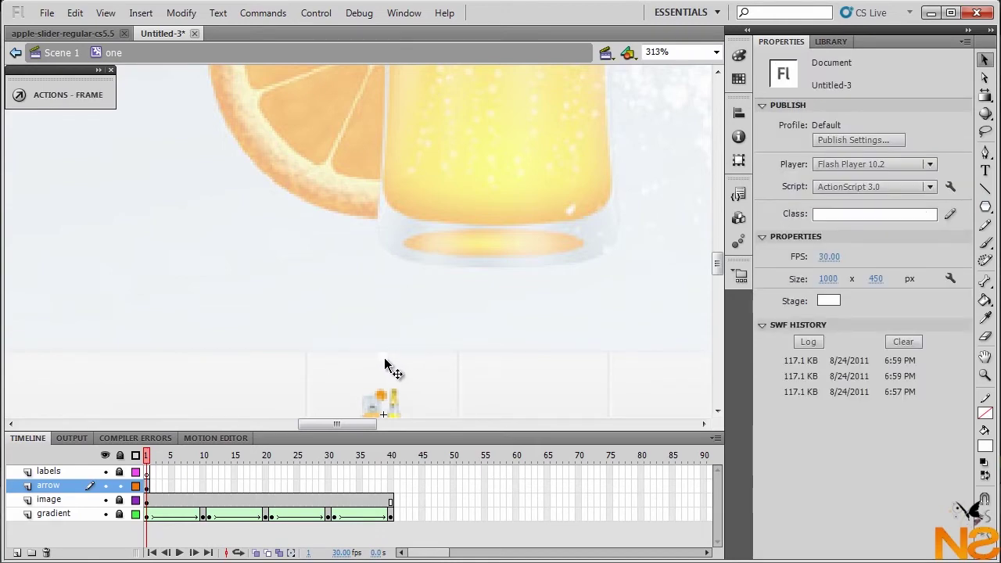
Convert the remaining triangle tip to a movie clip symbol named arrow
left_click(384, 364)
key("F8")
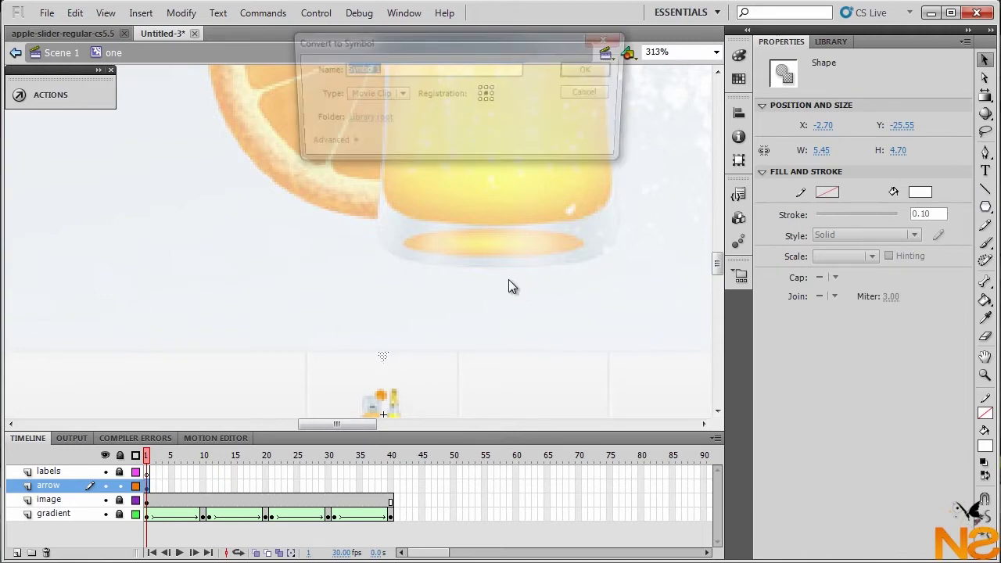
type("arrow")
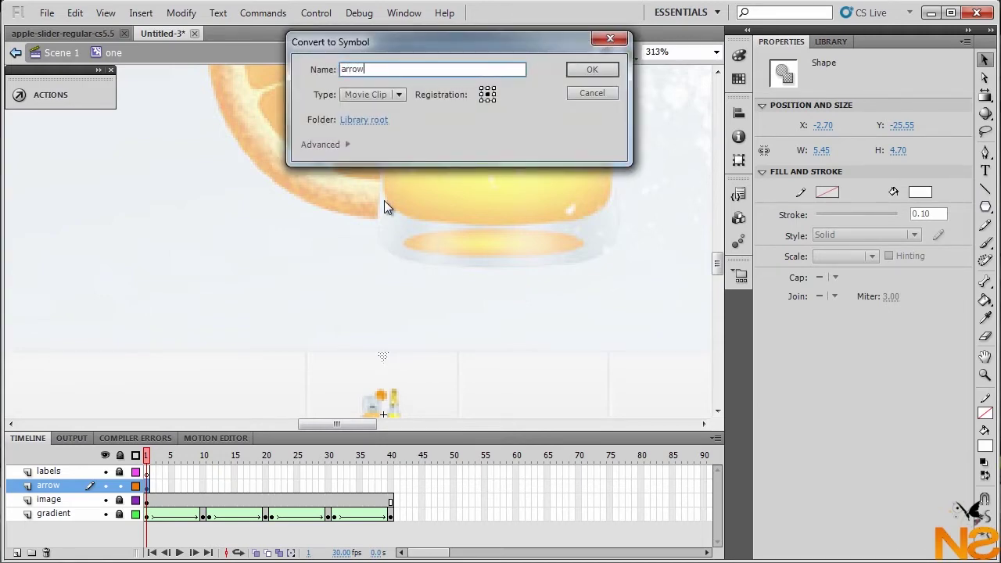
key("Return")
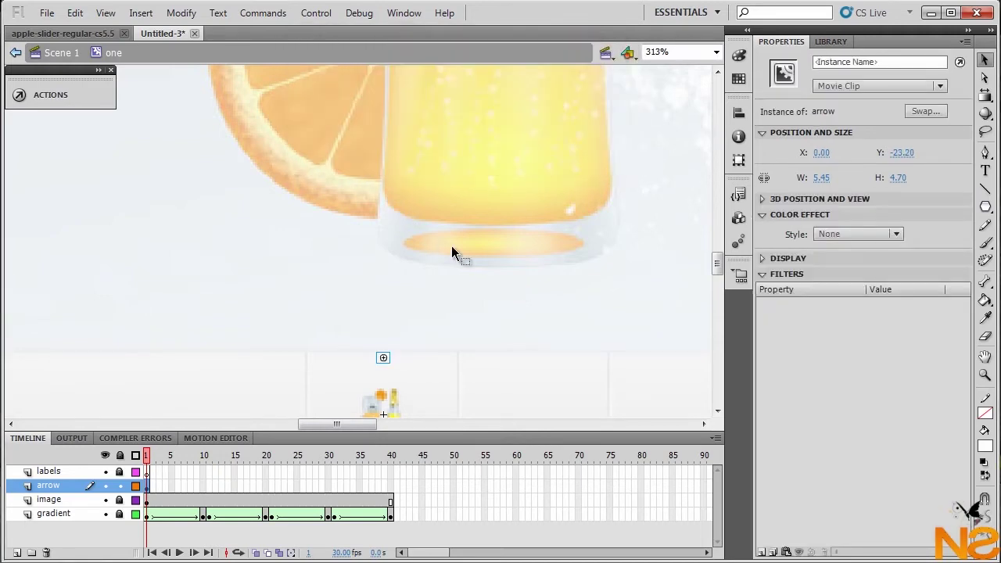
Add a Drop Shadow filter to the arrow clip with 10% strength, a 90° angle and a 1 px distance
left_click(763, 552)
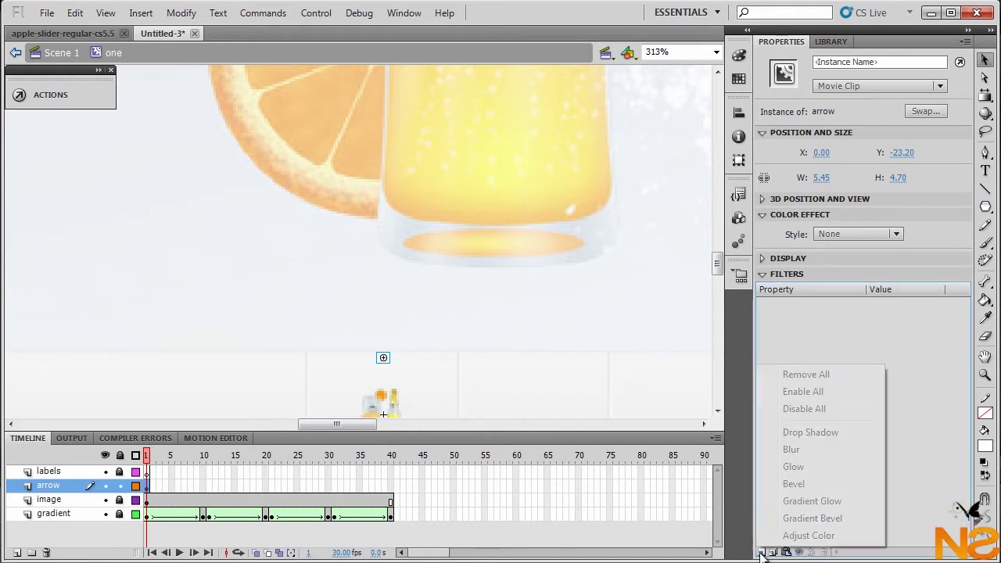
left_click(809, 433)
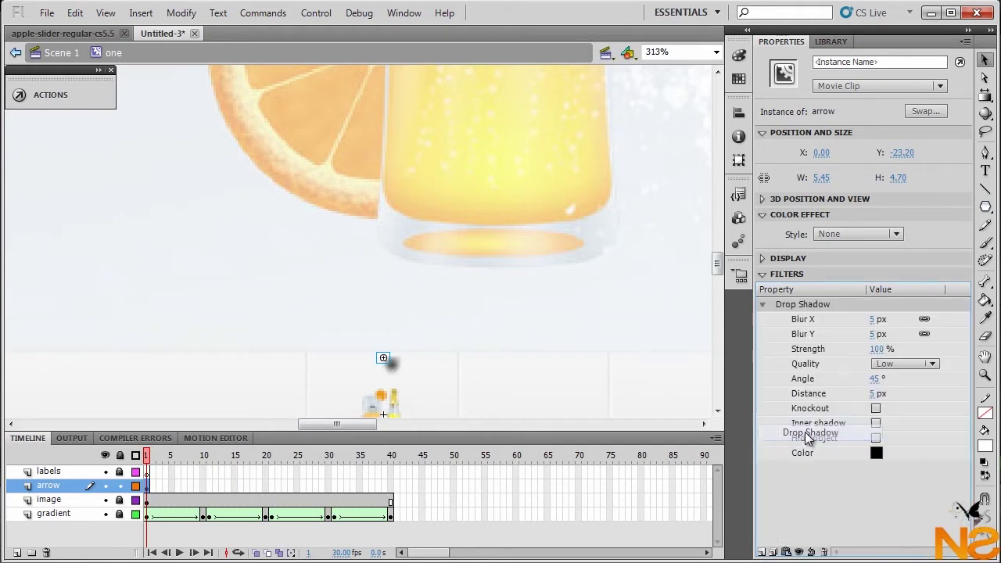
left_click(876, 349)
type("10")
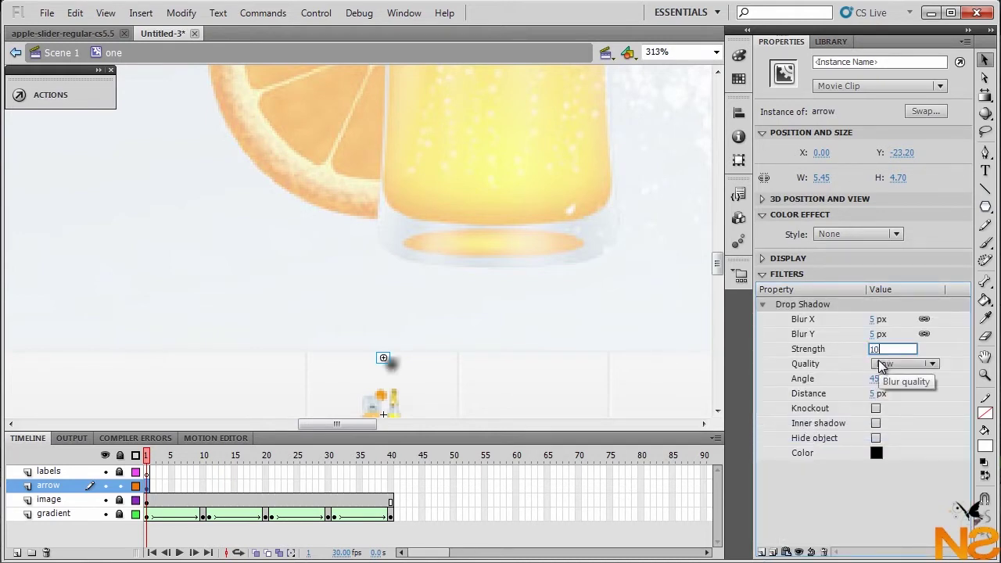
left_click(874, 379)
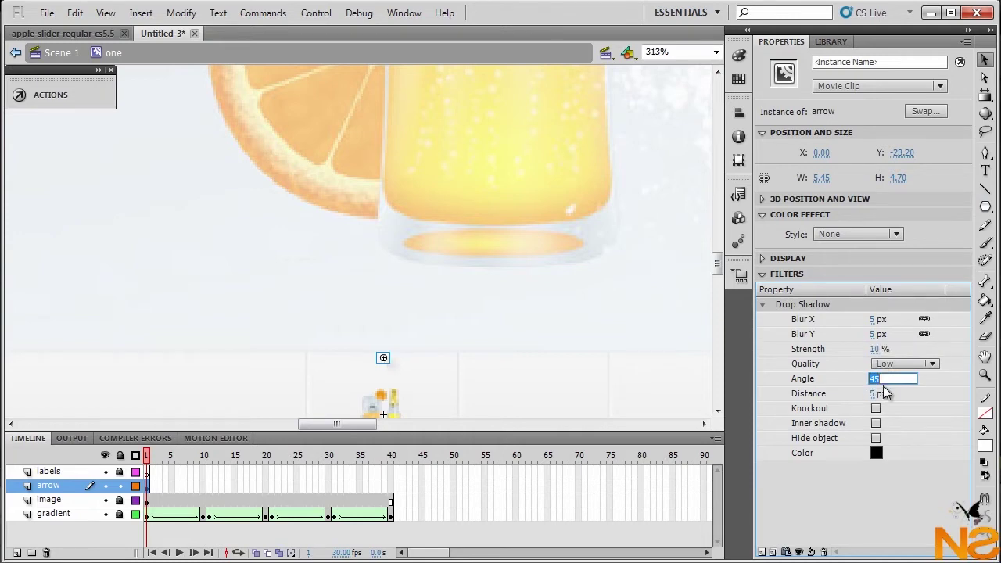
left_click(882, 394)
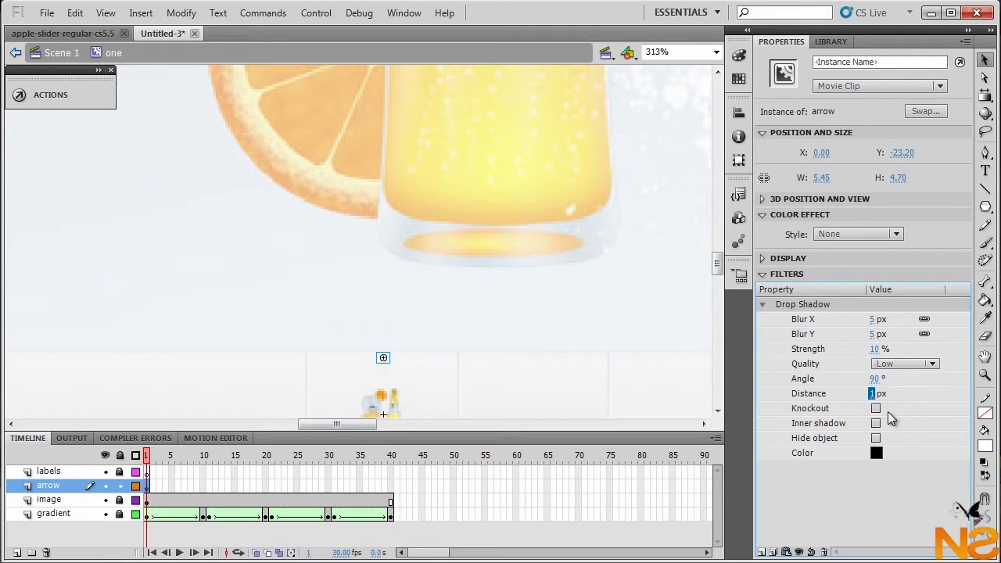
Insert a keyframe at frame 10 of the arrow layer
left_click_drag(337, 424, 346, 424)
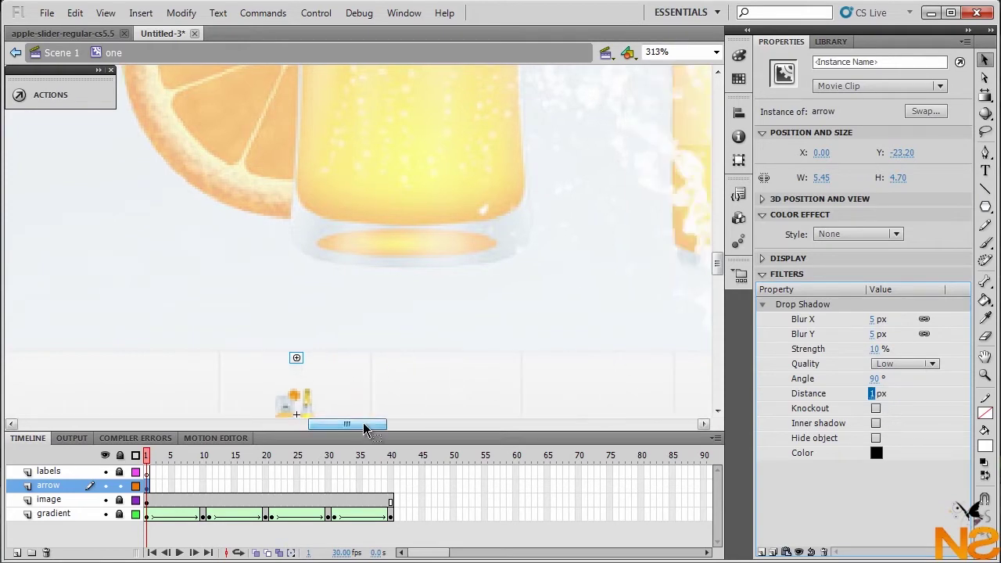
left_click(715, 52)
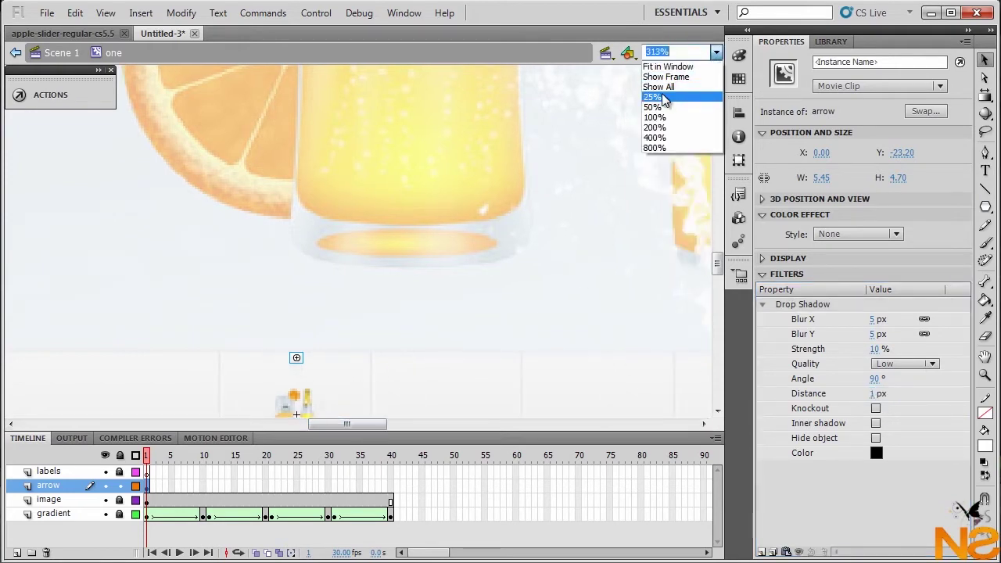
left_click(655, 117)
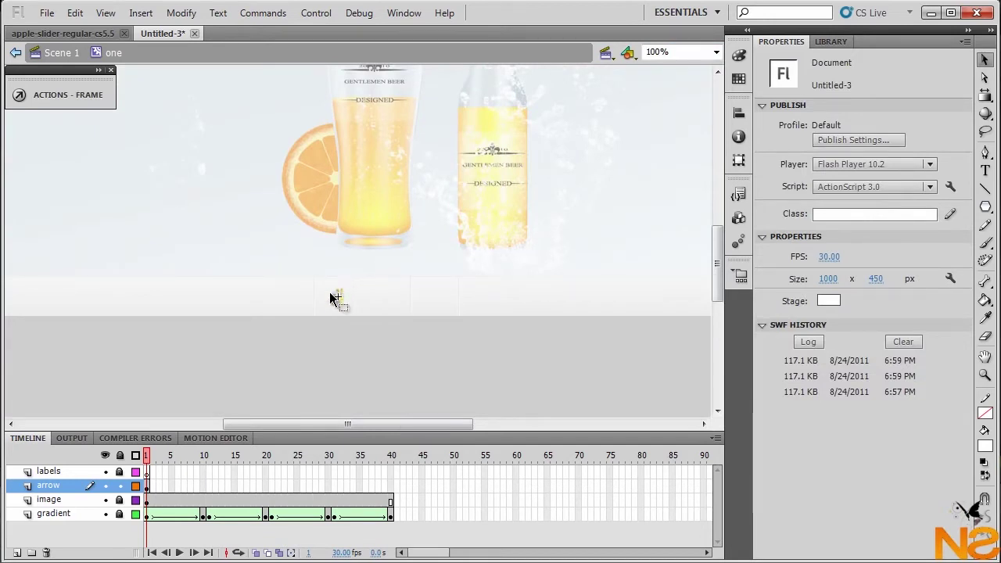
left_click(203, 485)
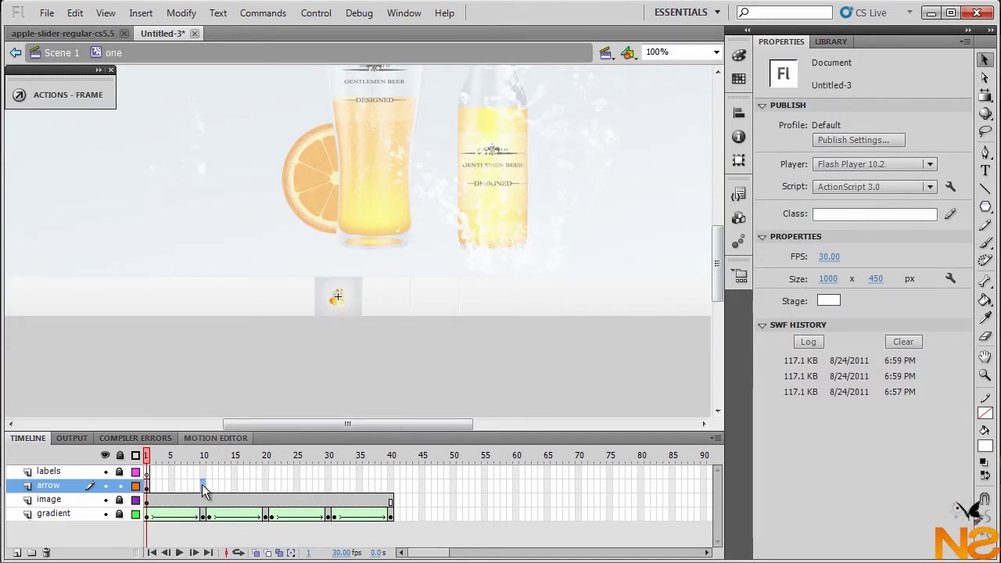
key("F5")
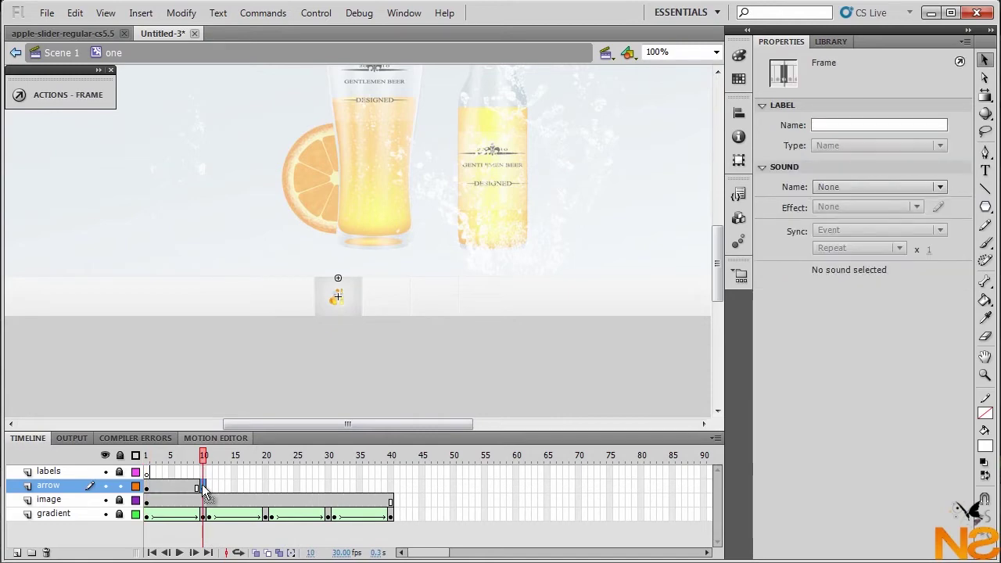
Give the arrow instance at frame 1 an Alpha color effect of 0%
left_click(147, 485)
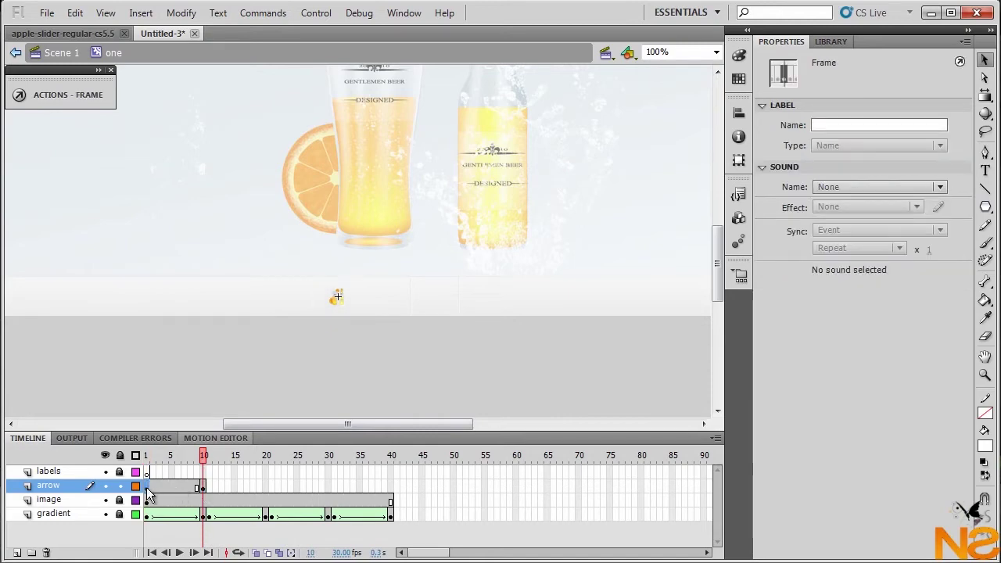
left_click(338, 287)
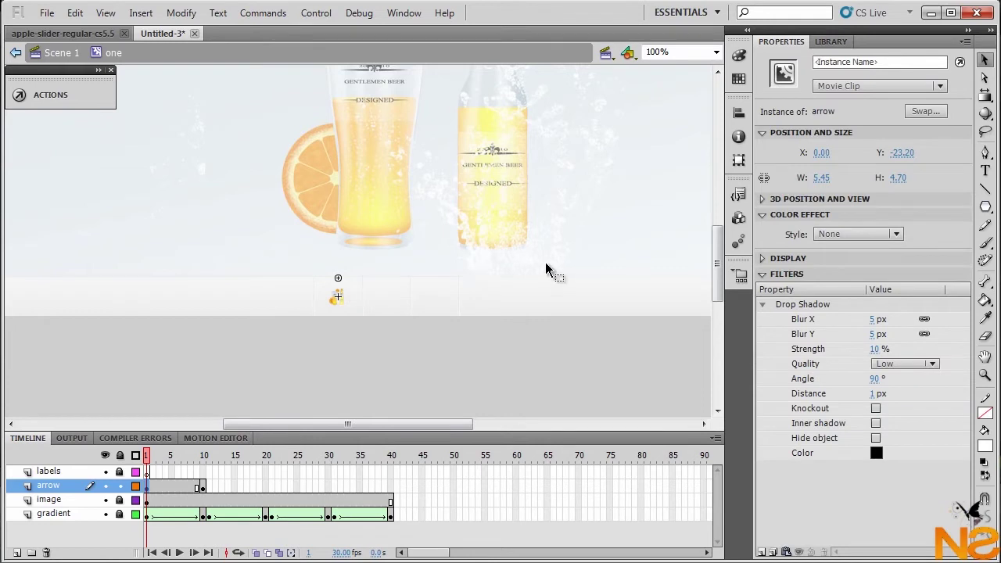
left_click(893, 235)
left_click(854, 319)
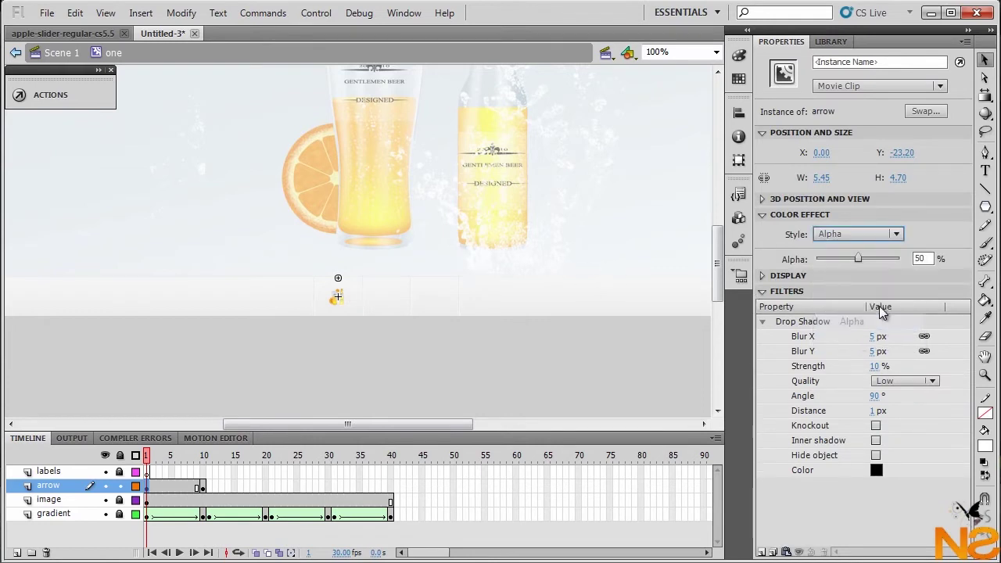
left_click(921, 258)
type("0")
Create a classic tween between frames 1 and 10 of the arrow layer
left_click(172, 487)
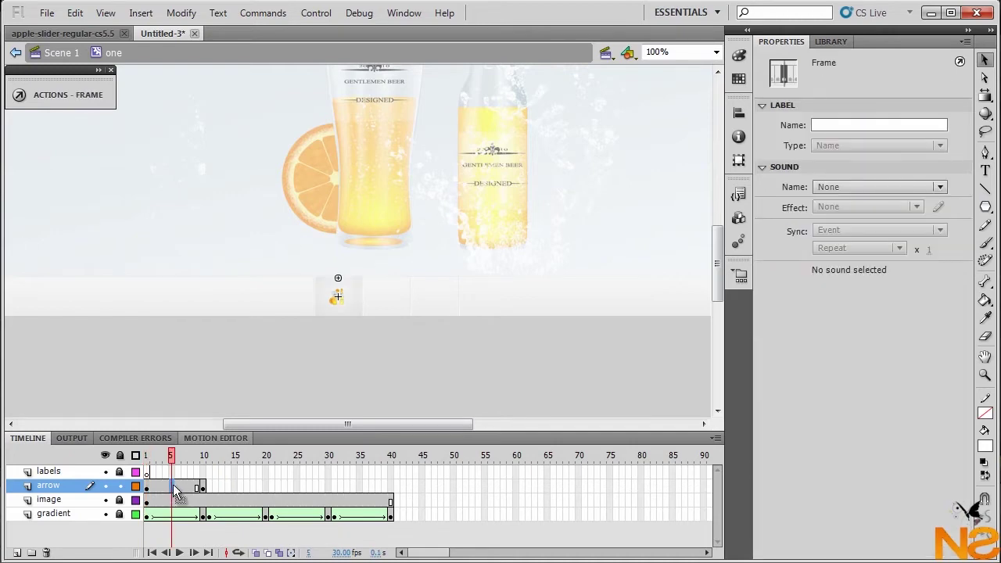
right_click(173, 484)
left_click(243, 110)
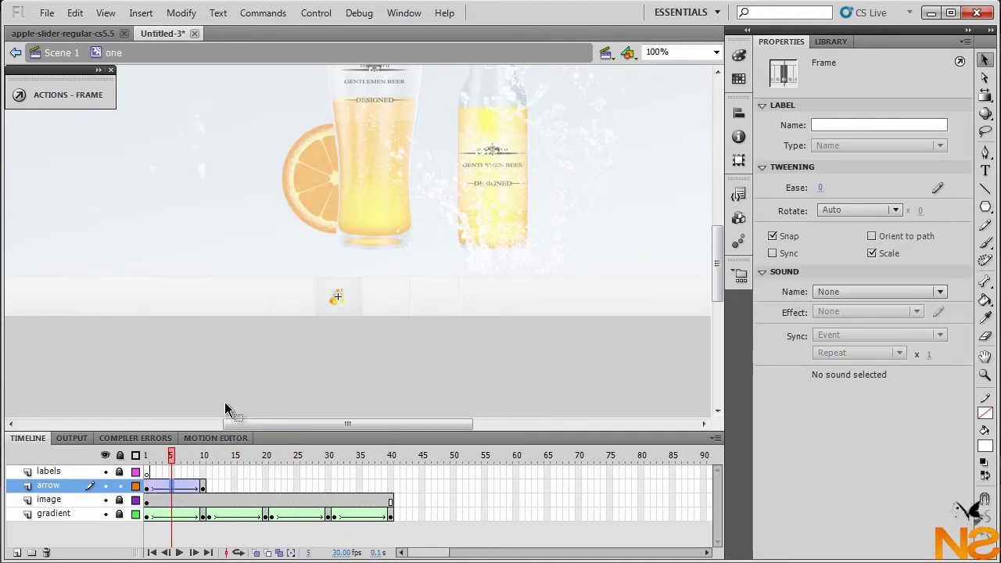
Duplicate the arrow layer's fade-in tween to frames 11–20 and reverse the copied frames
left_click(190, 486)
left_click(202, 487)
left_click(203, 490)
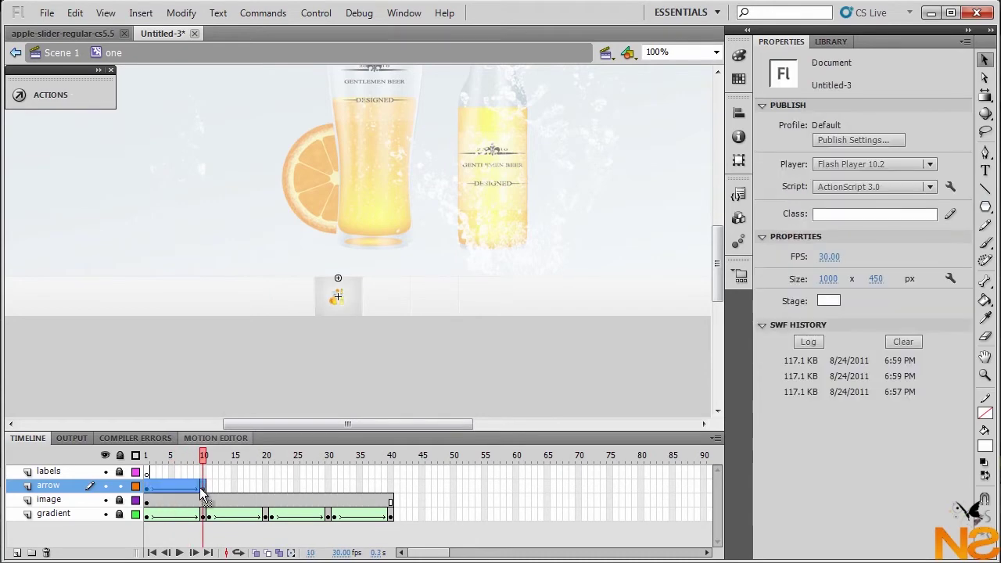
left_click_drag(162, 483, 224, 488)
right_click(225, 489)
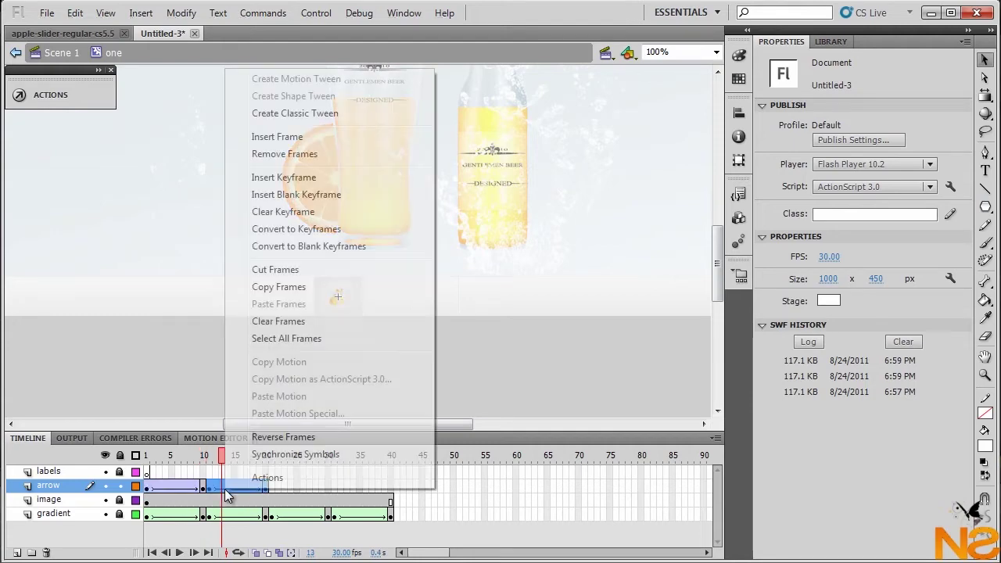
left_click(283, 438)
Duplicate the arrow tween again to frames 21–30 and 31–40, reversing the frames of each copy
left_click_drag(226, 493, 290, 495)
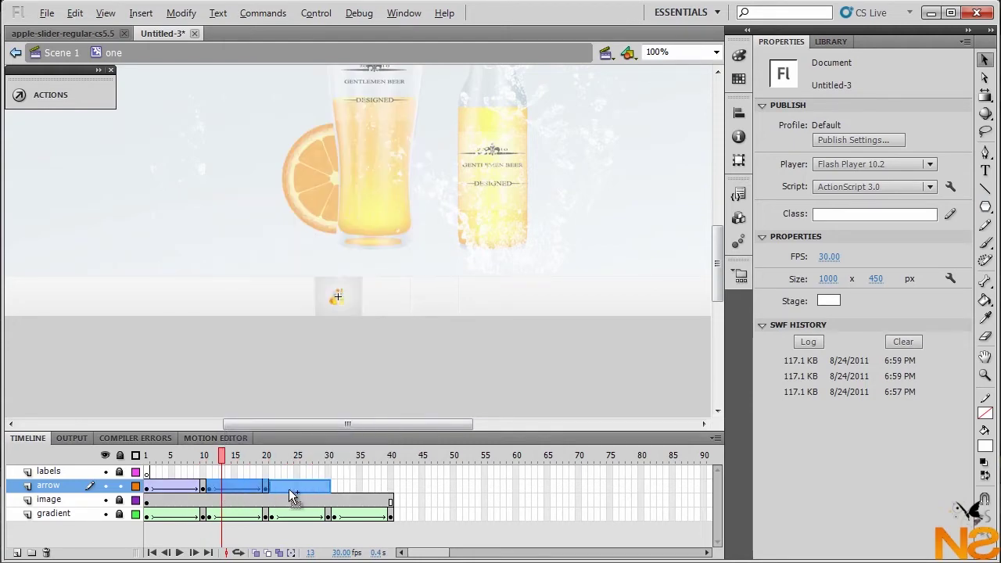
right_click(290, 495)
left_click(334, 439)
left_click_drag(304, 488, 364, 485)
right_click(364, 484)
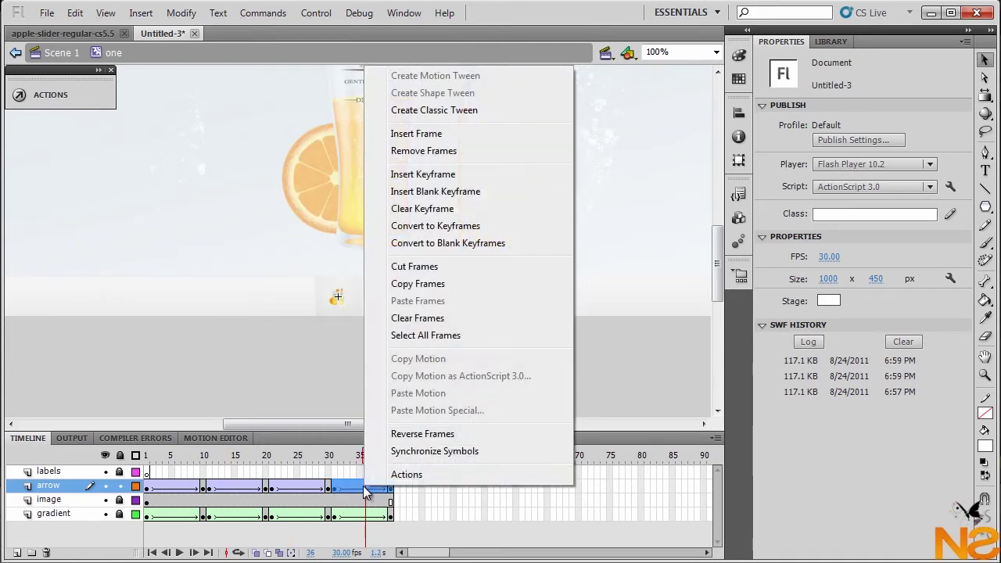
left_click(379, 435)
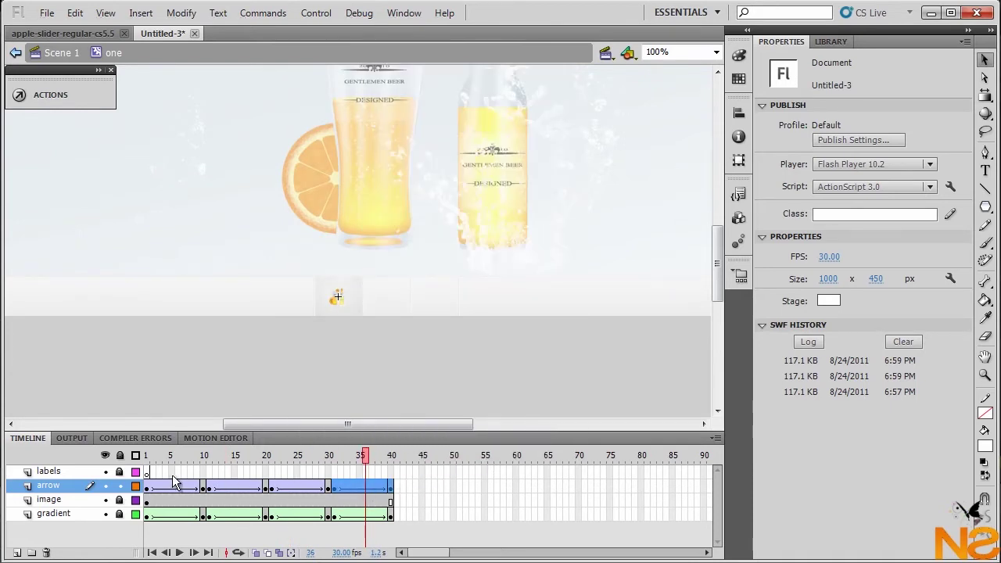
Extend the labels layer to frame 40 and insert blank keyframes at frames 10, 20 and 30
left_click(390, 472)
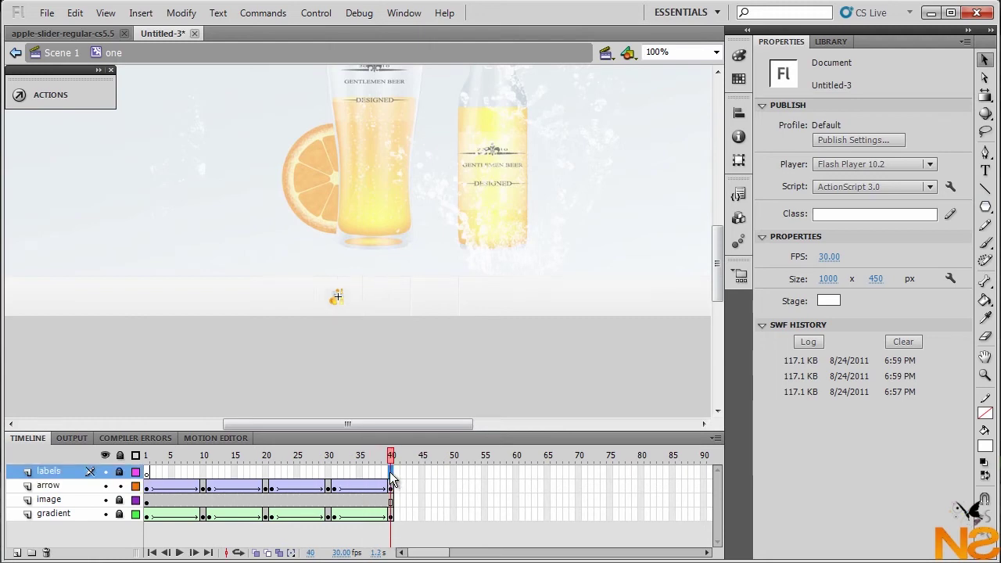
key("F6")
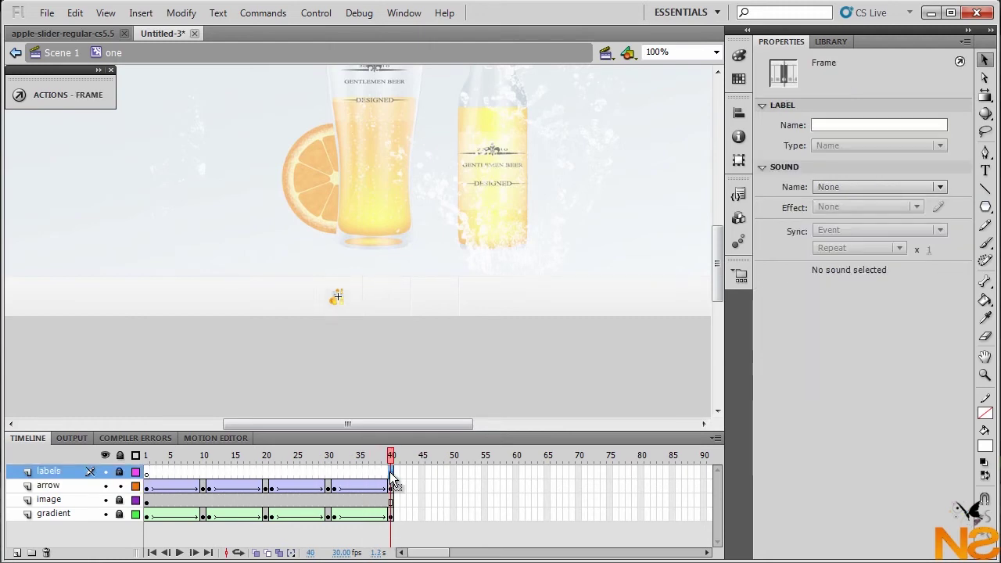
left_click(203, 471)
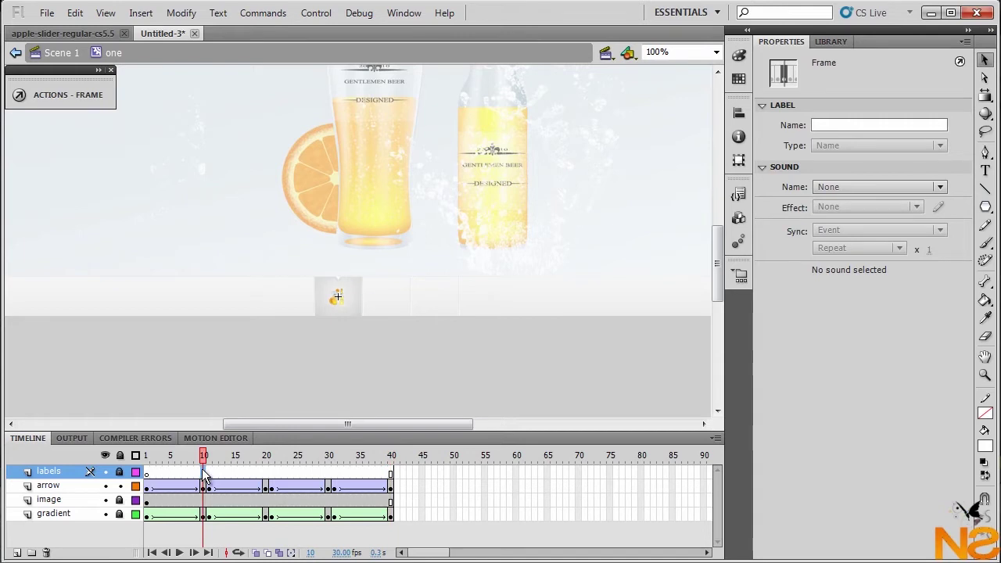
left_click(266, 471)
key("F7")
left_click(329, 471)
key("F7")
Add the script stop(); to frame 1 of the labels layer and copy the code
left_click(148, 474)
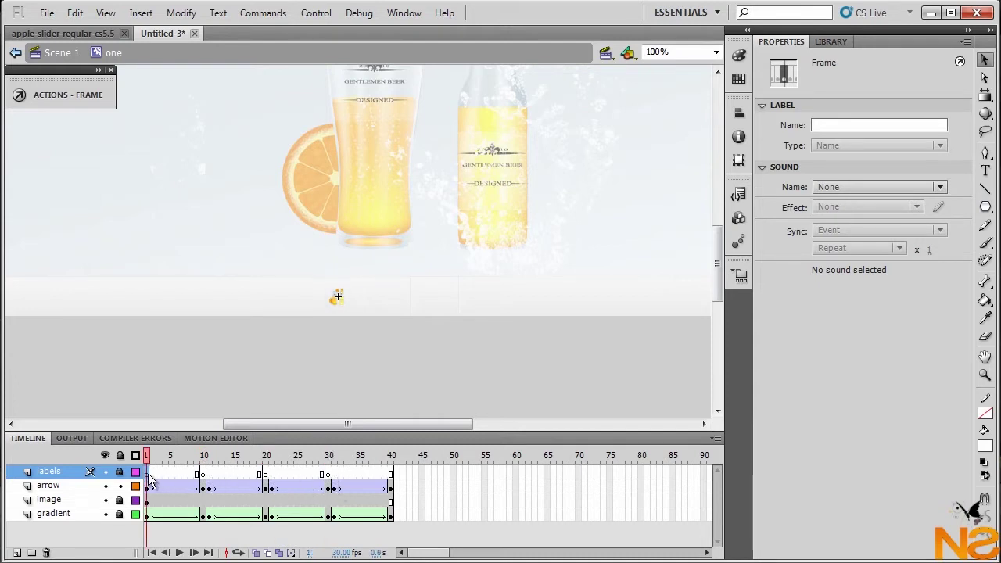
left_click(402, 13)
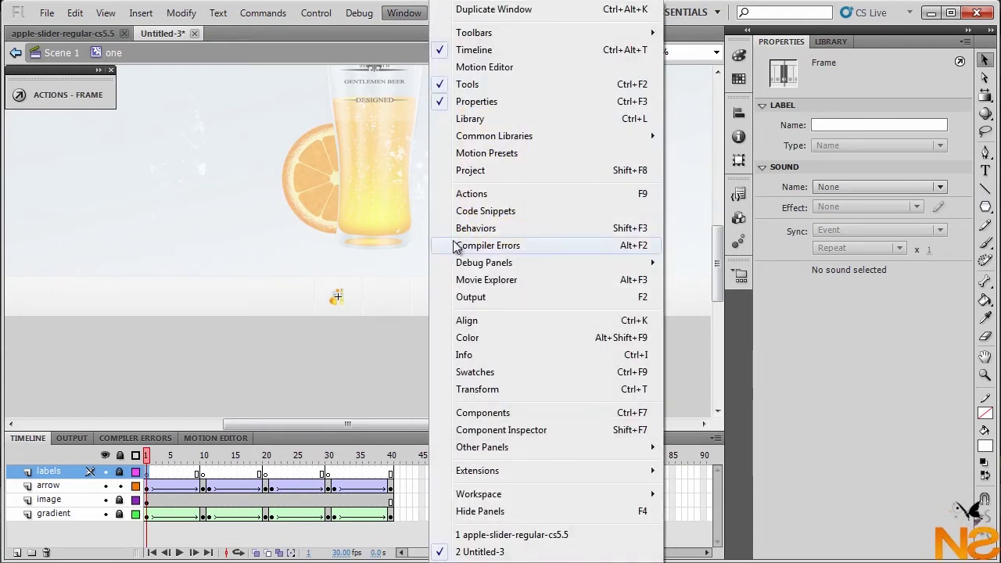
left_click(479, 194)
type("stop")
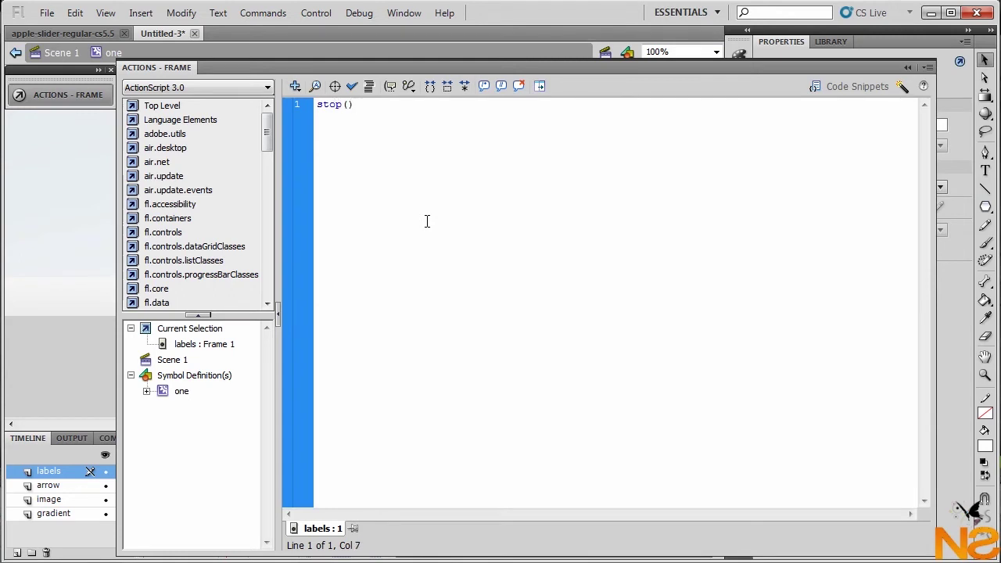
type("();")
left_click_drag(371, 109, 317, 109)
key("ctrl+c")
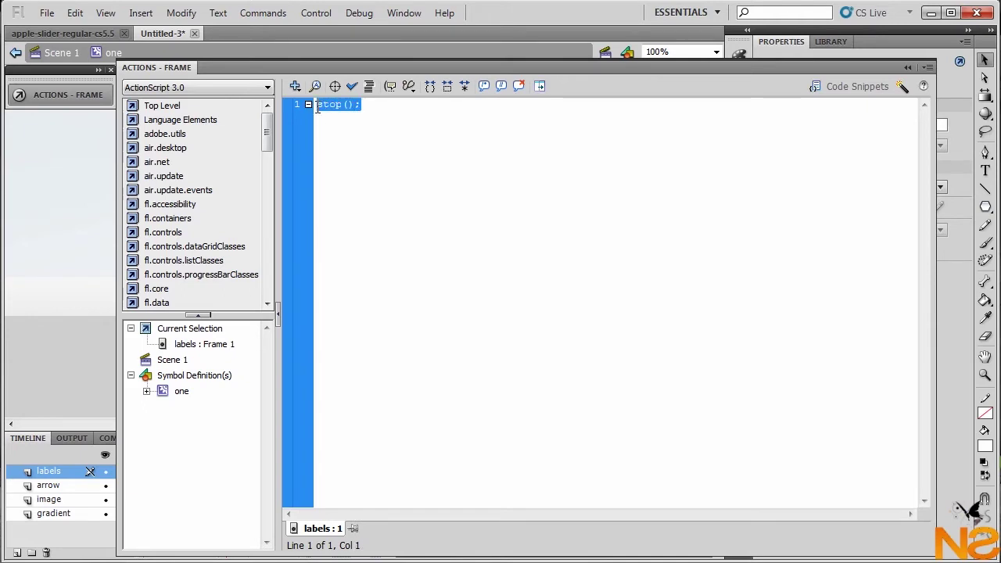
left_click(29, 216)
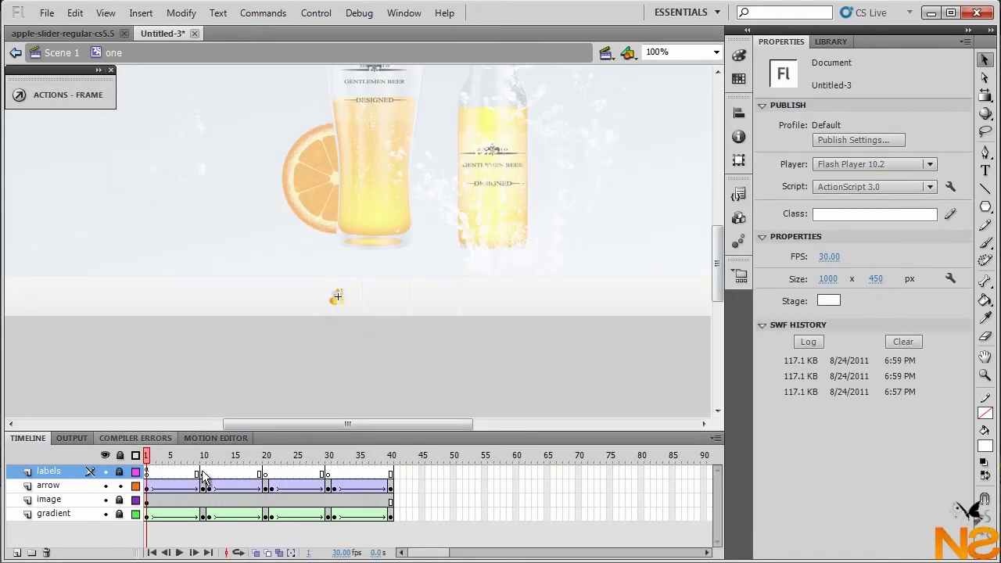
Paste the stop(); script into frame 10 of the labels layer
left_click(201, 471)
left_click(75, 101)
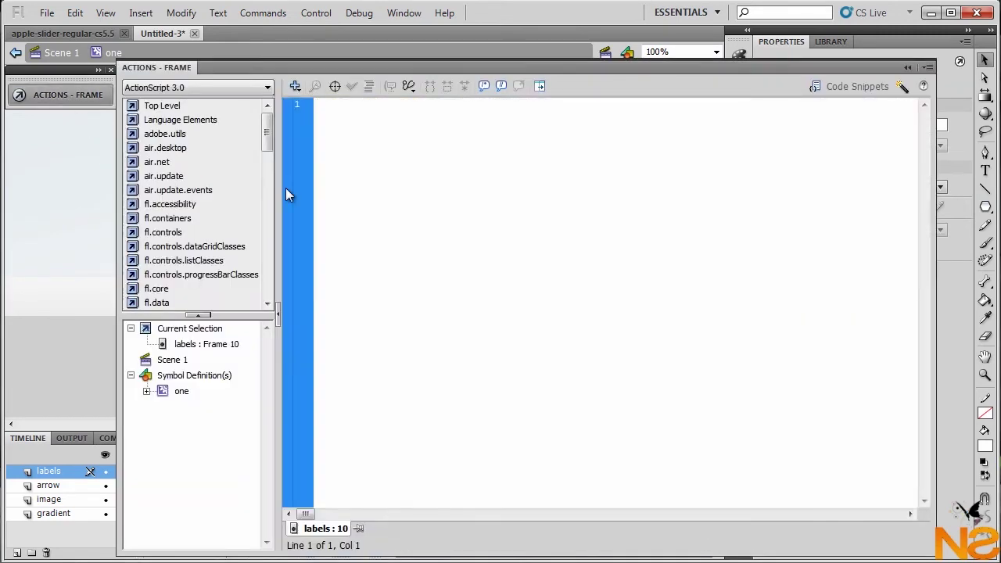
key("ctrl+v")
left_click(68, 391)
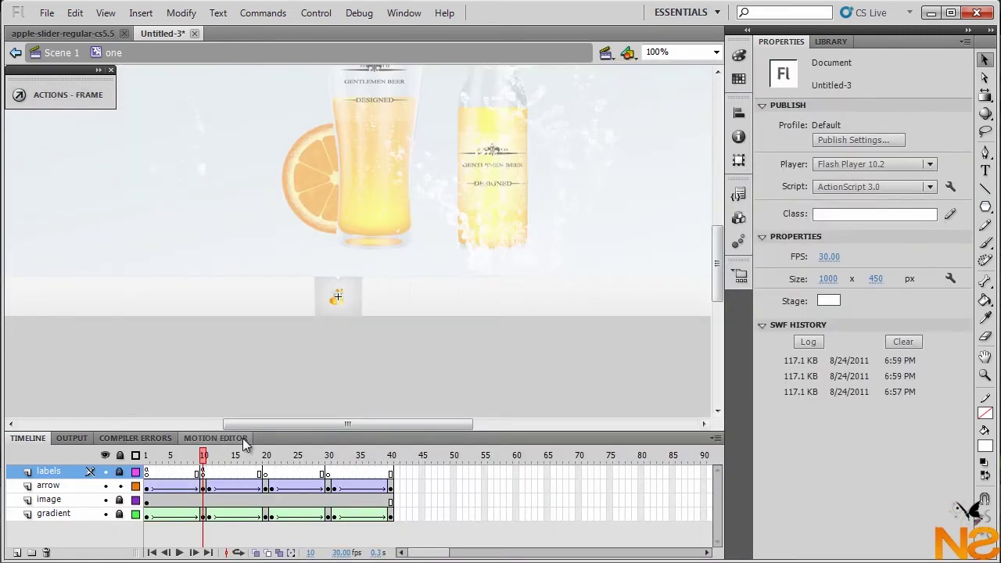
Paste the stop(); script into frame 20 of the labels layer
left_click(265, 471)
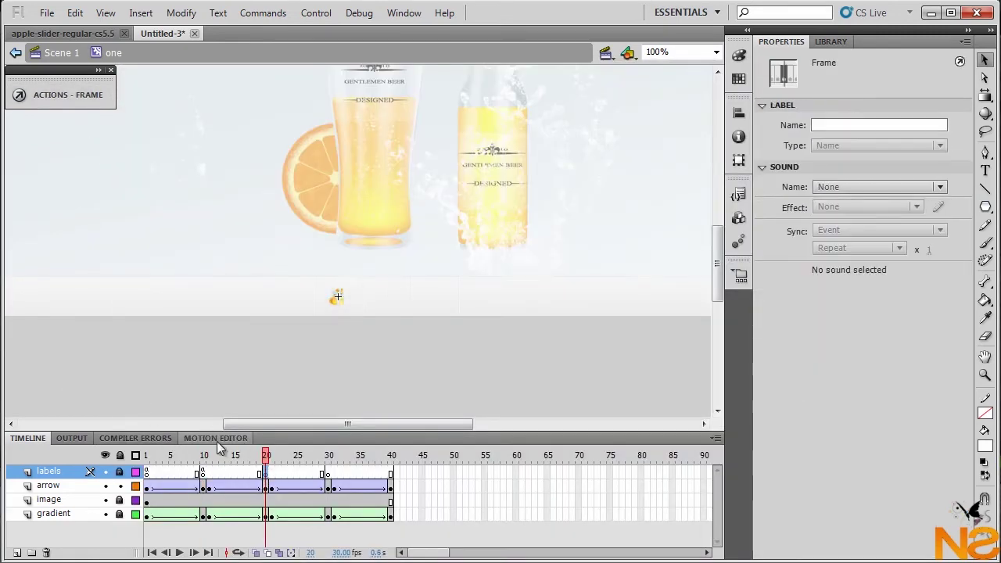
left_click(73, 102)
key("ctrl+v")
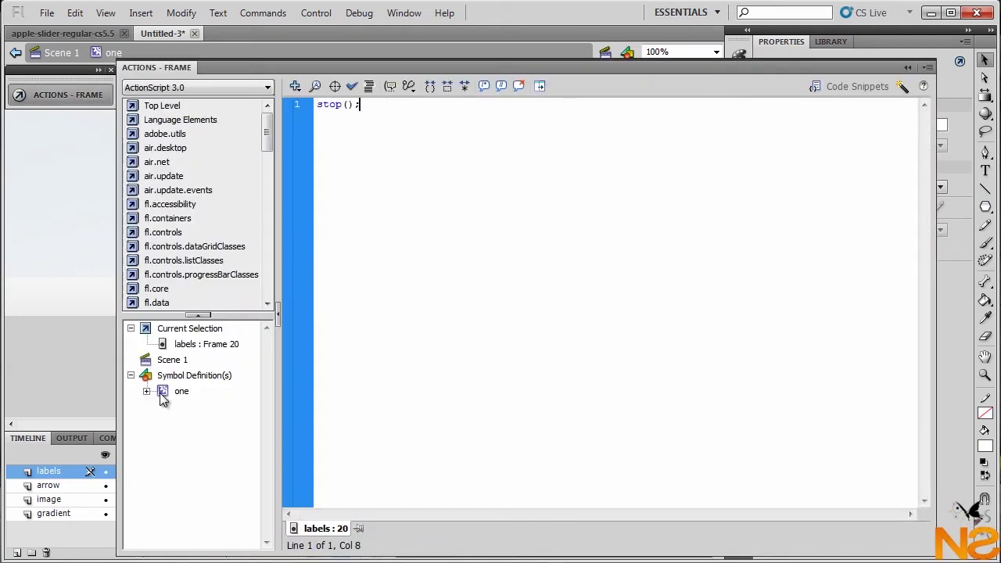
left_click(71, 379)
Paste the stop(); script into frame 30 of the labels layer
left_click(326, 470)
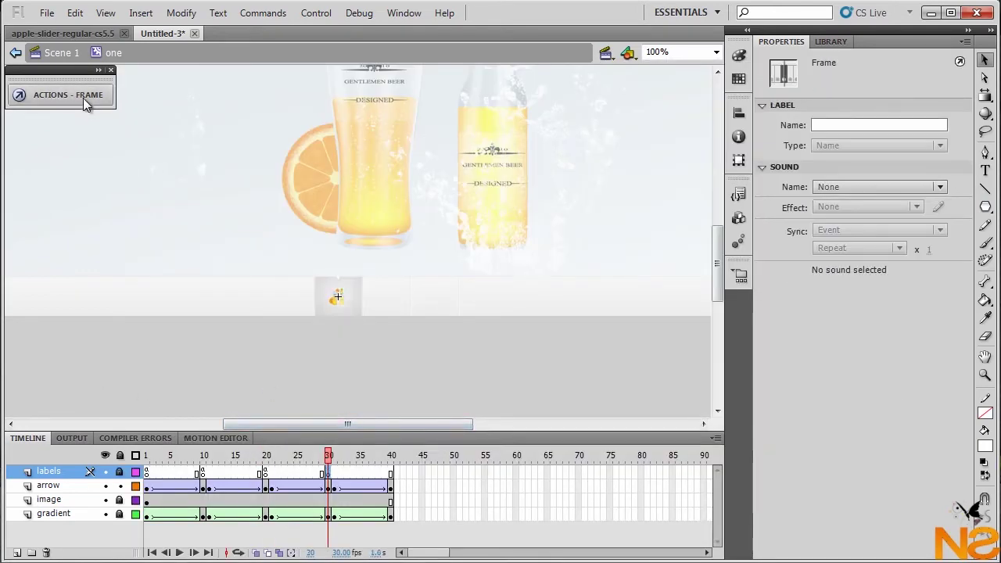
left_click(83, 96)
key("ctrl+v")
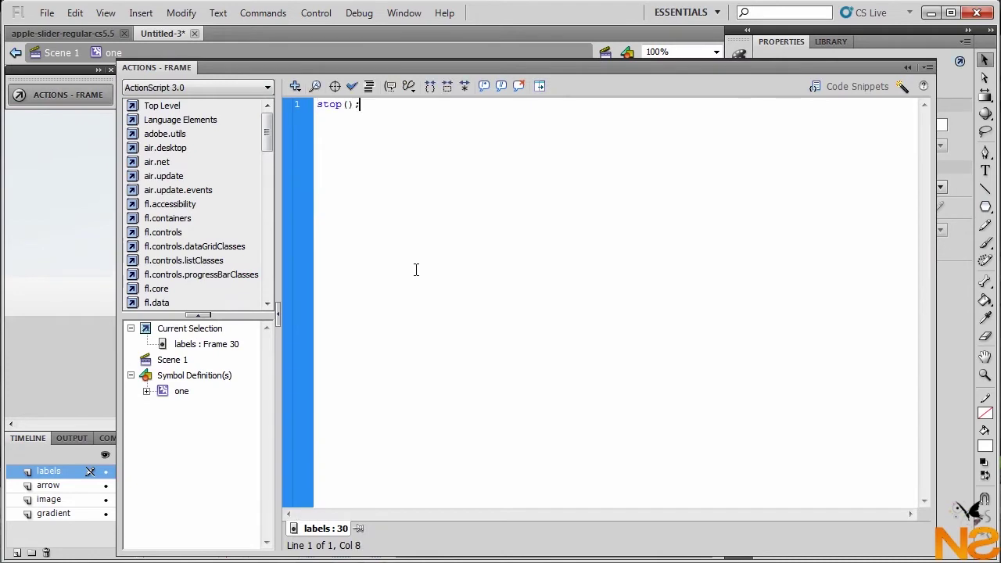
left_click(32, 252)
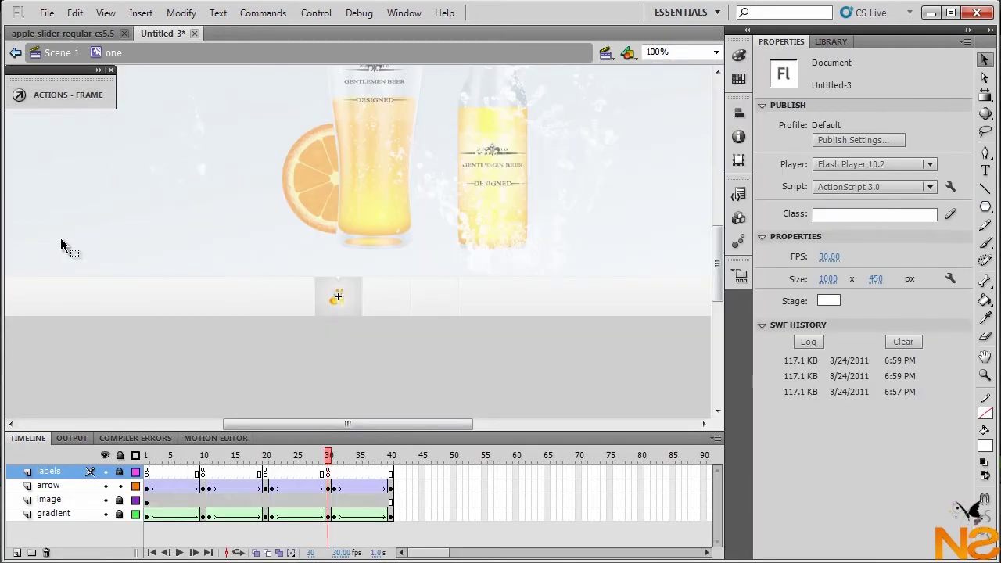
Insert keyframes at frames 11, 21 and 31 of the labels layer
left_click(210, 473)
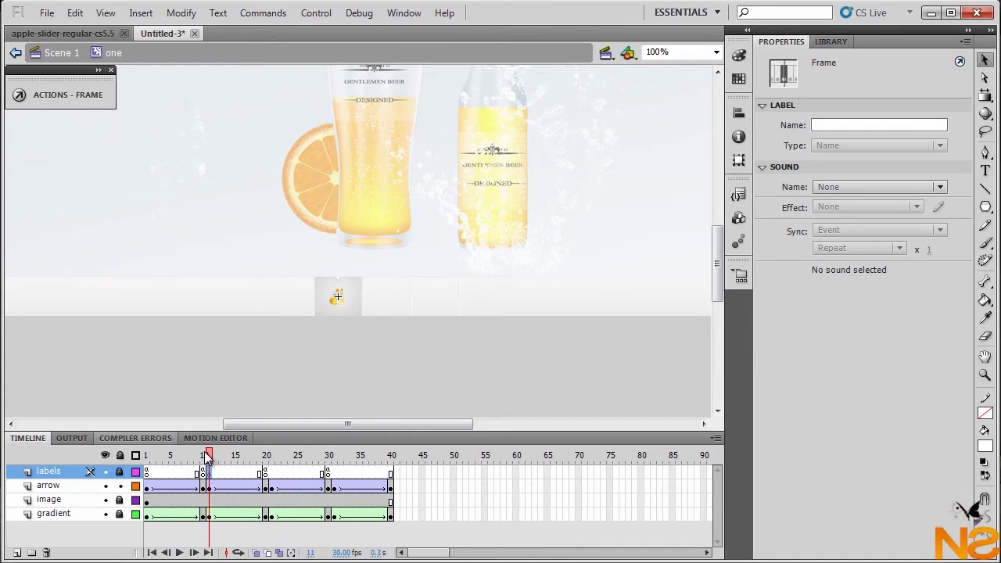
left_click(273, 475)
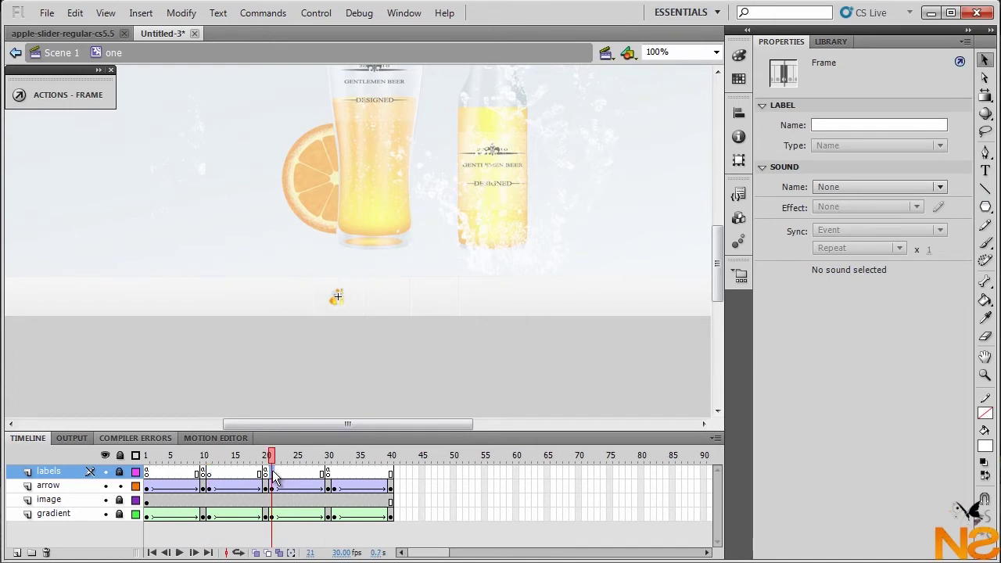
left_click(336, 475)
left_click(208, 475)
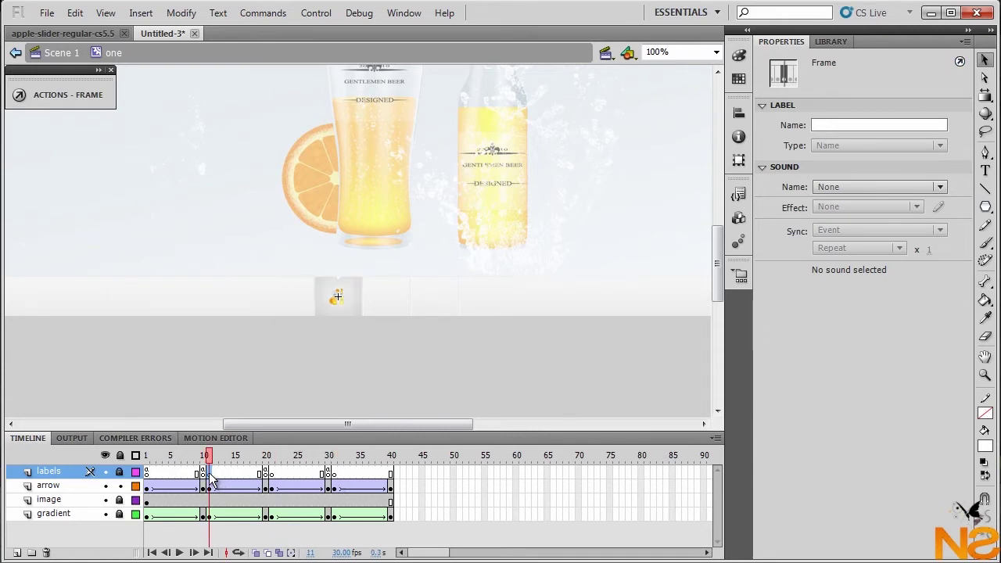
Insert a keyframe at frame 2 of the labels layer and give it the frame label Over
left_click(152, 475)
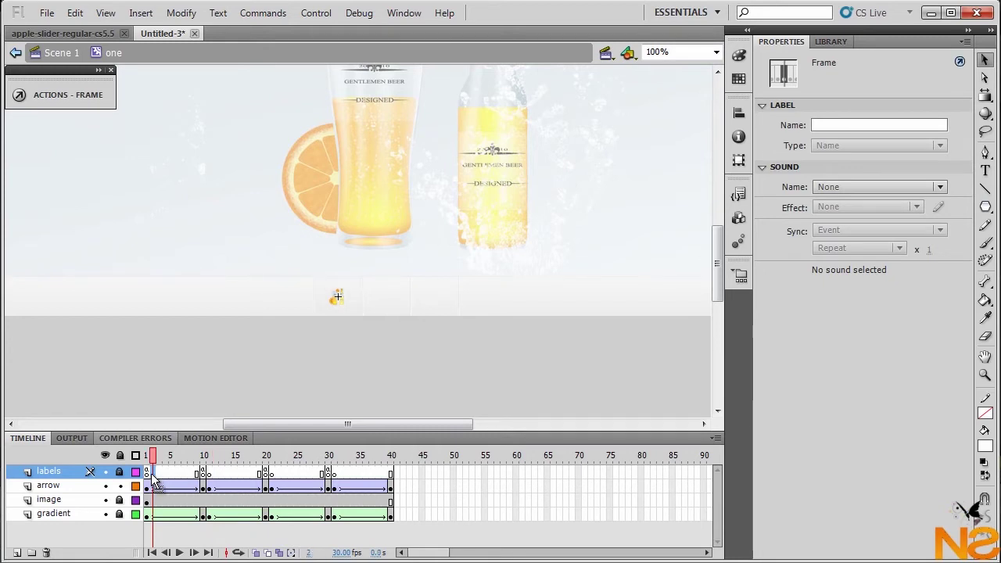
left_click(835, 126)
type("Over")
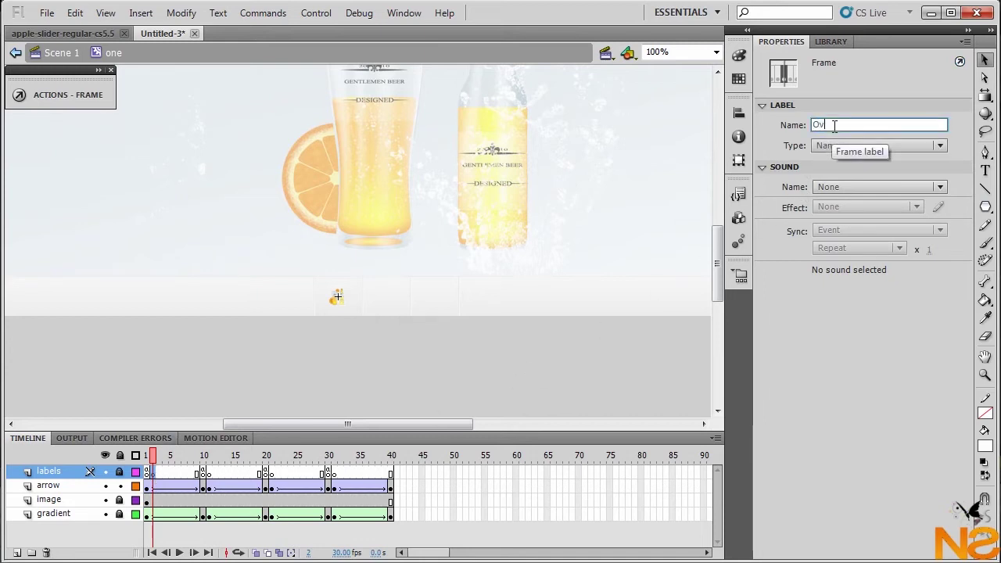
Name the keyframe at frame 11 of the labels layer Out
left_click(208, 473)
left_click(848, 127)
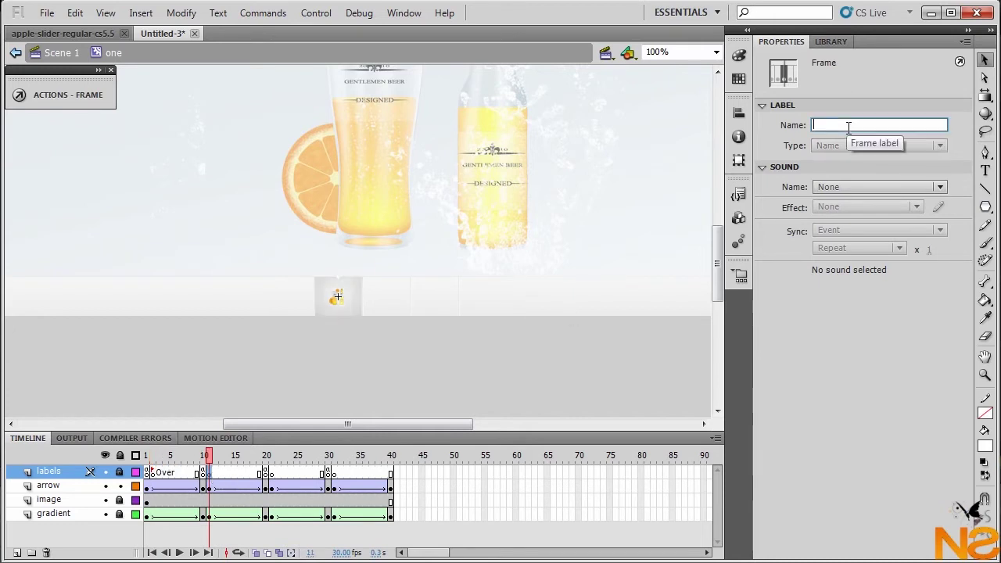
type("Out")
Name the keyframe at frame 21 of the labels layer Click
left_click(271, 473)
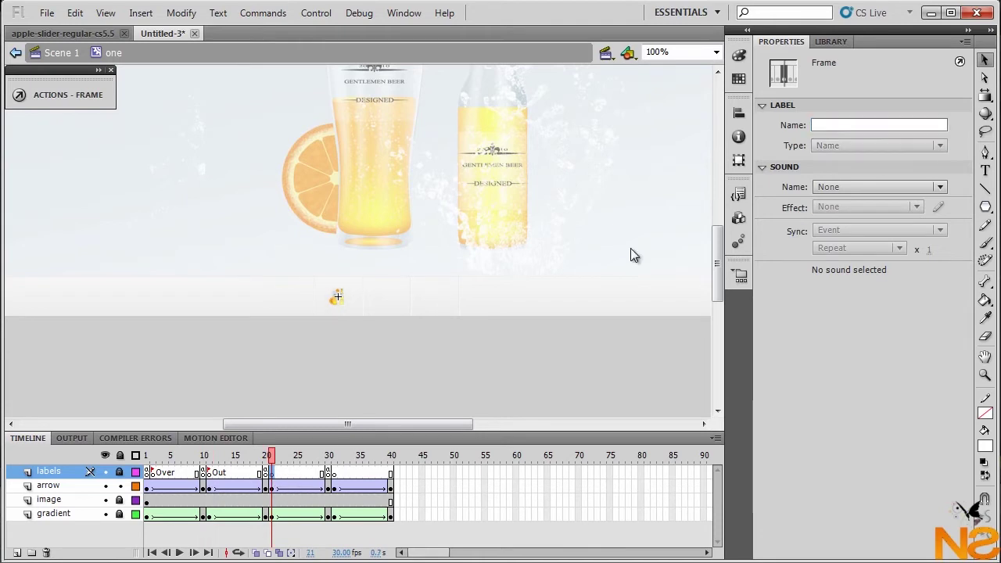
left_click(820, 124)
type("C")
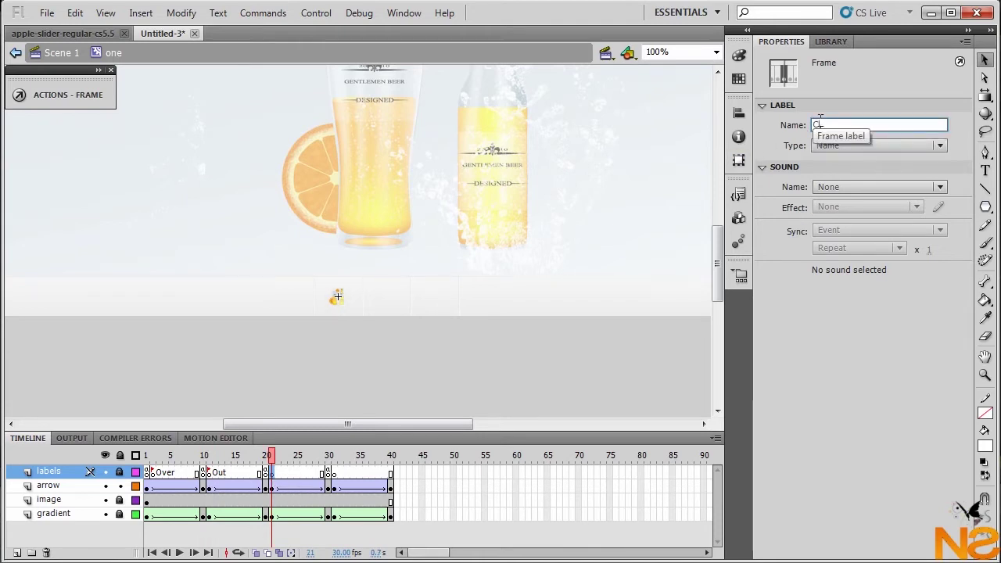
type("lick")
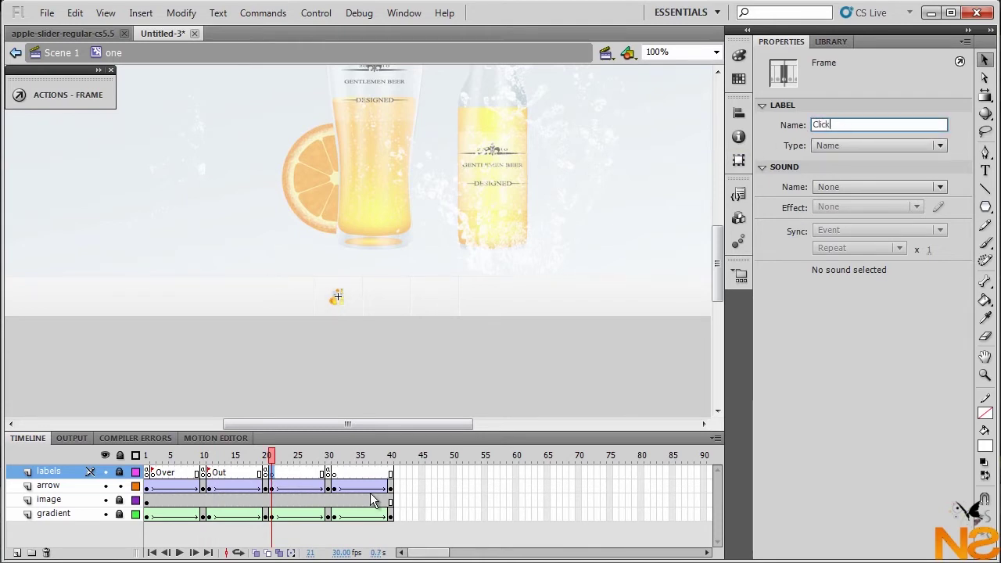
Name the keyframe at frame 31 of the labels layer Gone
left_click(334, 476)
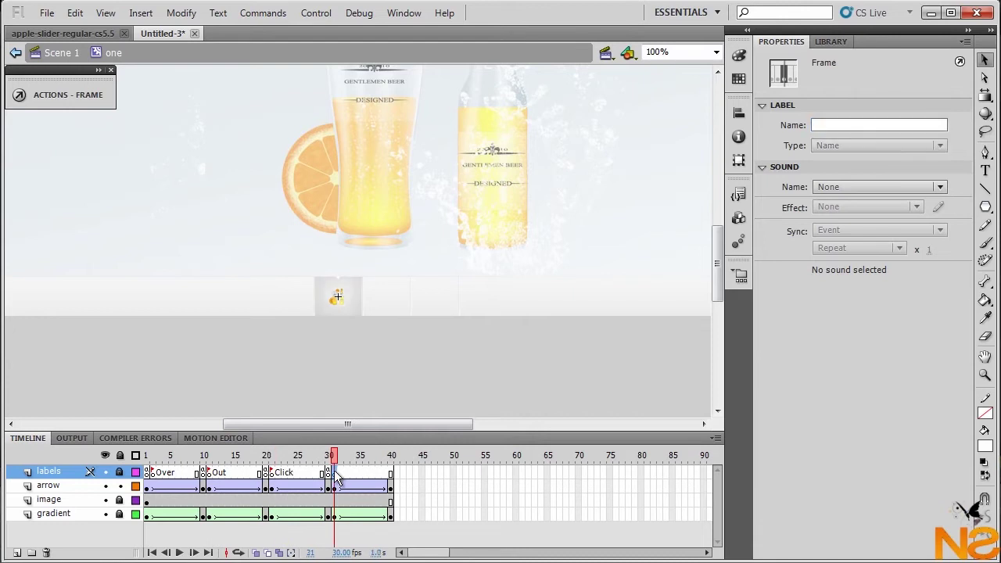
left_click(843, 125)
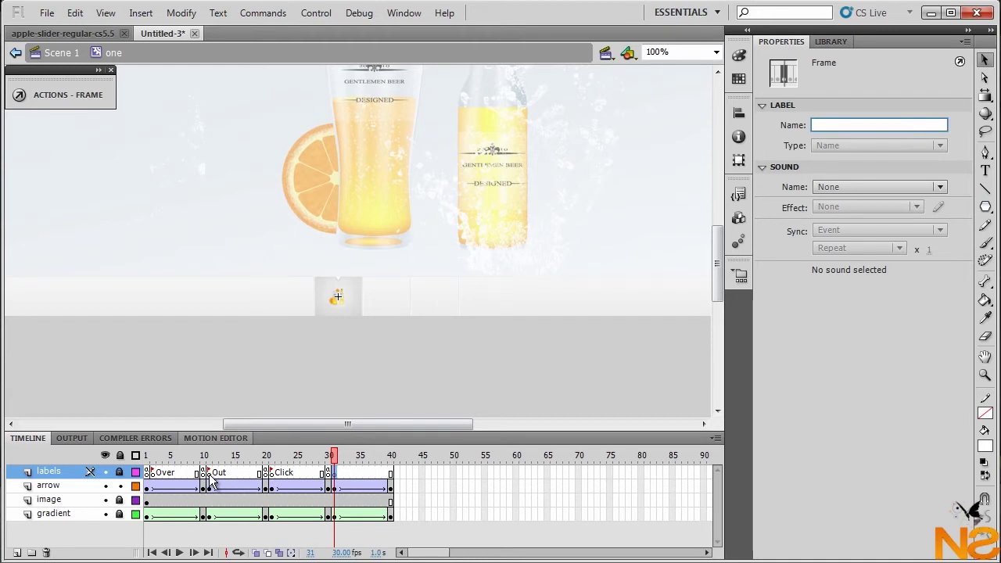
left_click(857, 120)
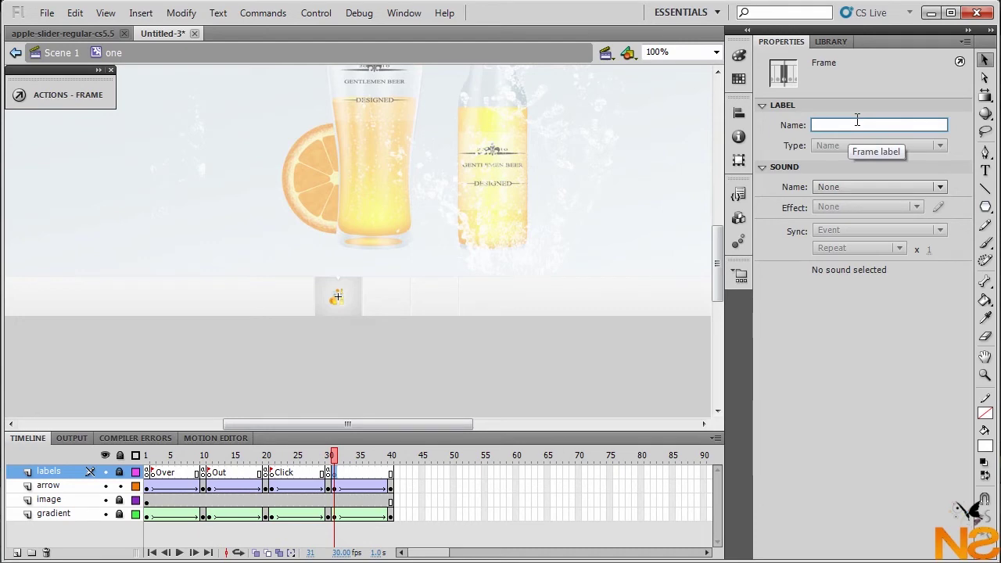
type("Gone")
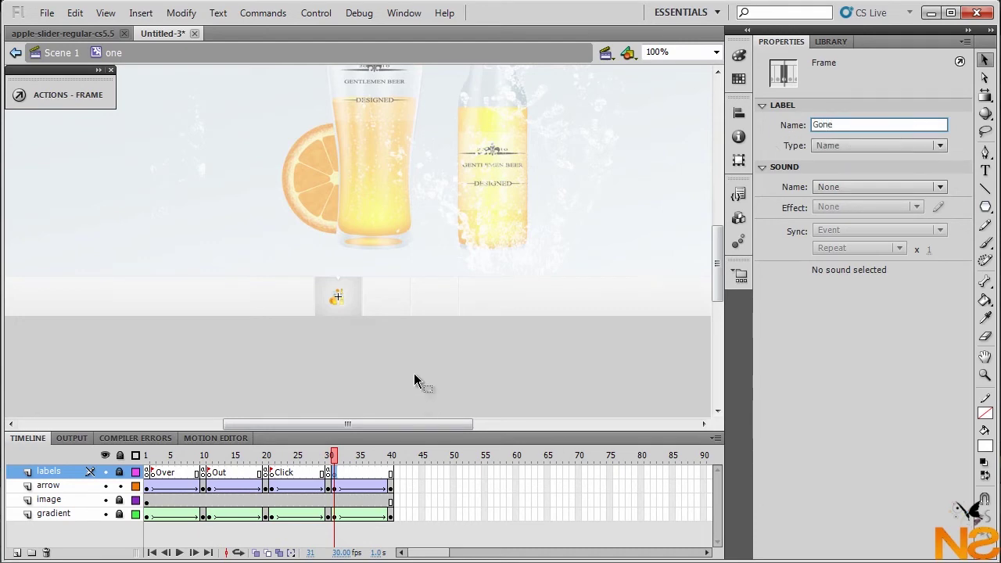
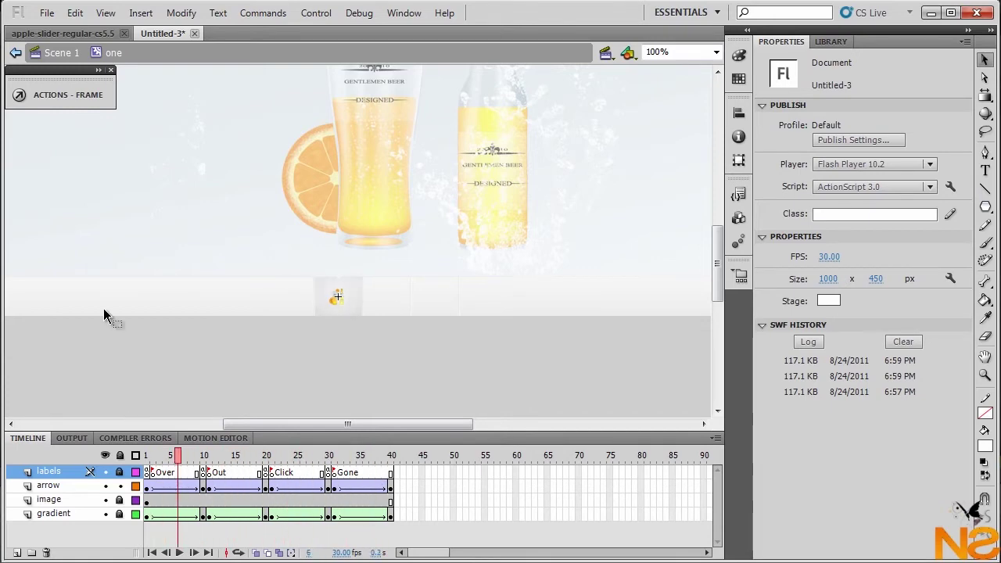
Return to Scene 1 and place a copy of the thumbnail button in the bar's second slot at X 500.40
left_click(59, 52)
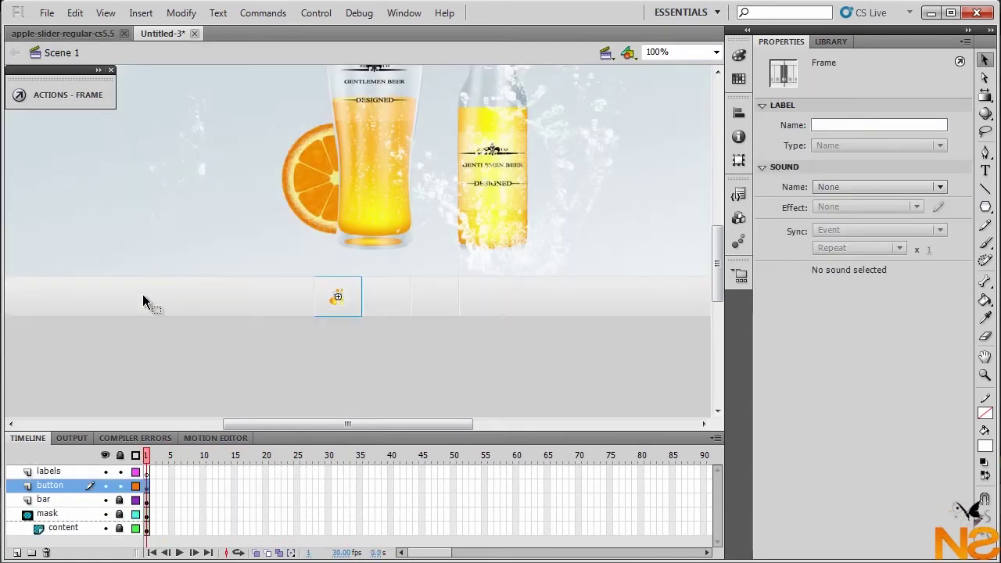
left_click(335, 380)
left_click(348, 309)
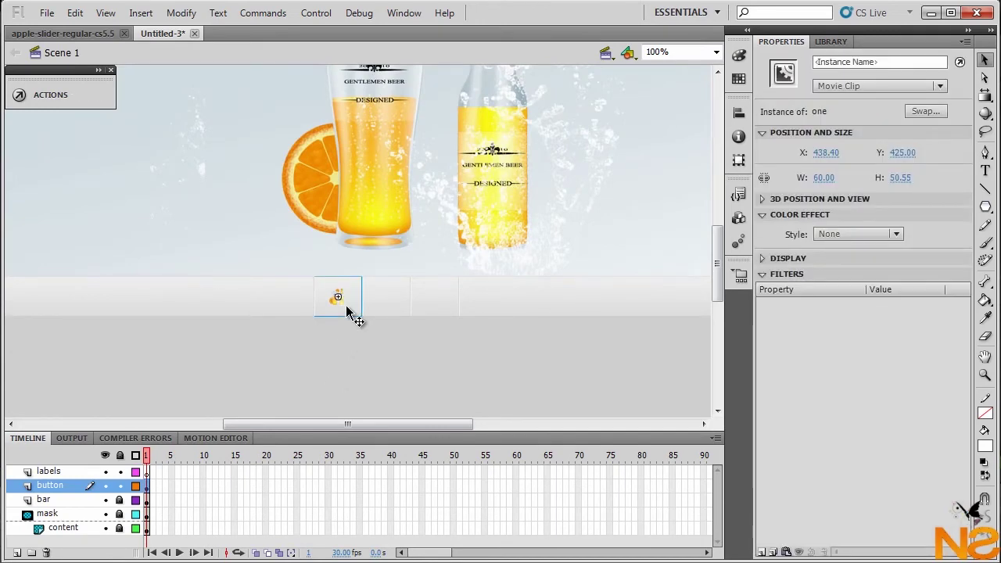
key("Right")
key("Right")
key("Right")
key("Right")
key("Right")
key("Right")
key("Right")
key("Right")
key("Right")
key("Right")
key("Right")
key("Right")
key("Right")
key("Right")
key("Right")
key("Right")
key("Right")
key("Right")
key("Right")
key("Right")
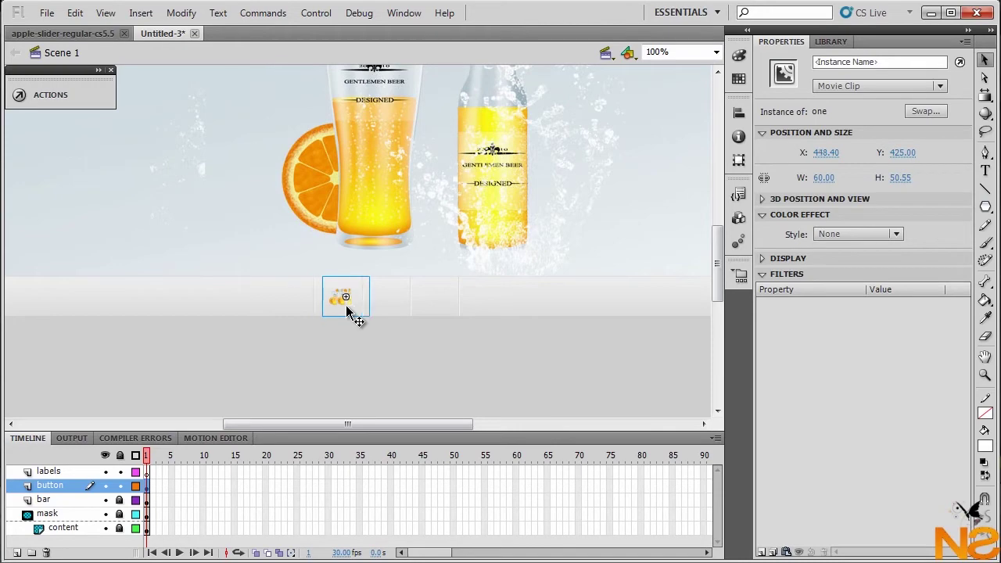
key("shift+Right")
key("shift+Right")
key("shift+Right")
key("shift+Right")
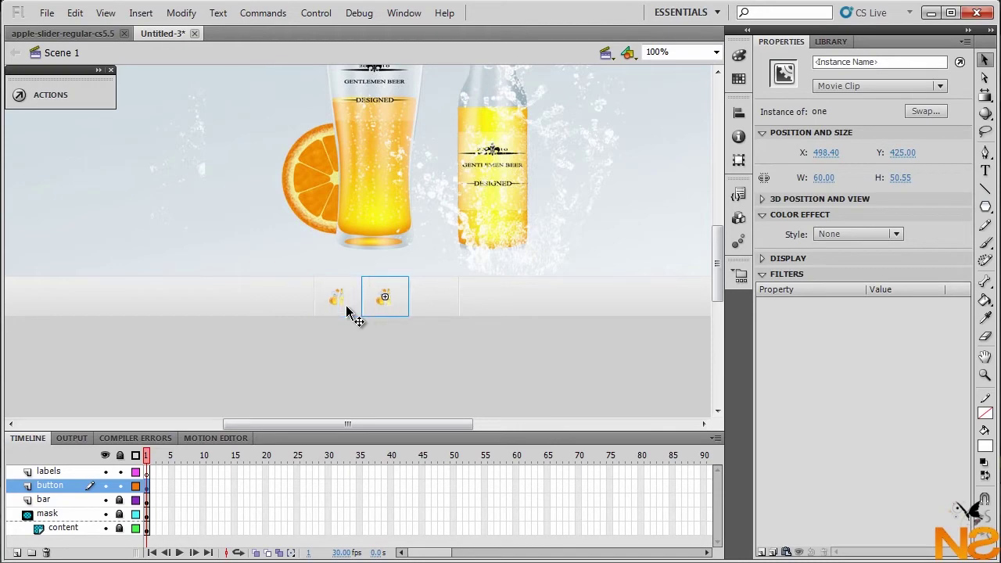
key("Right")
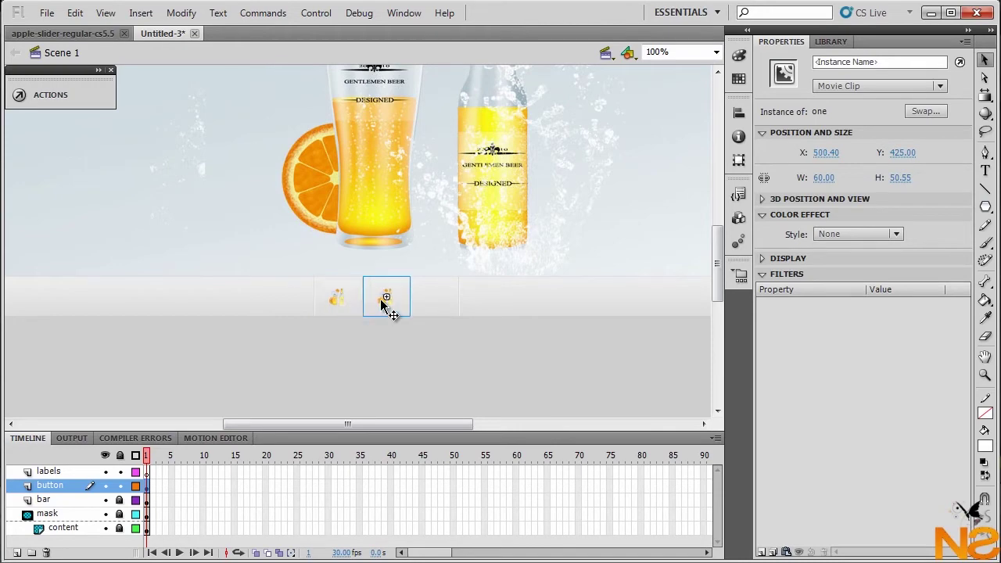
Duplicate the symbol of the copied button in the second slot under the name two
right_click(383, 305)
left_click(470, 201)
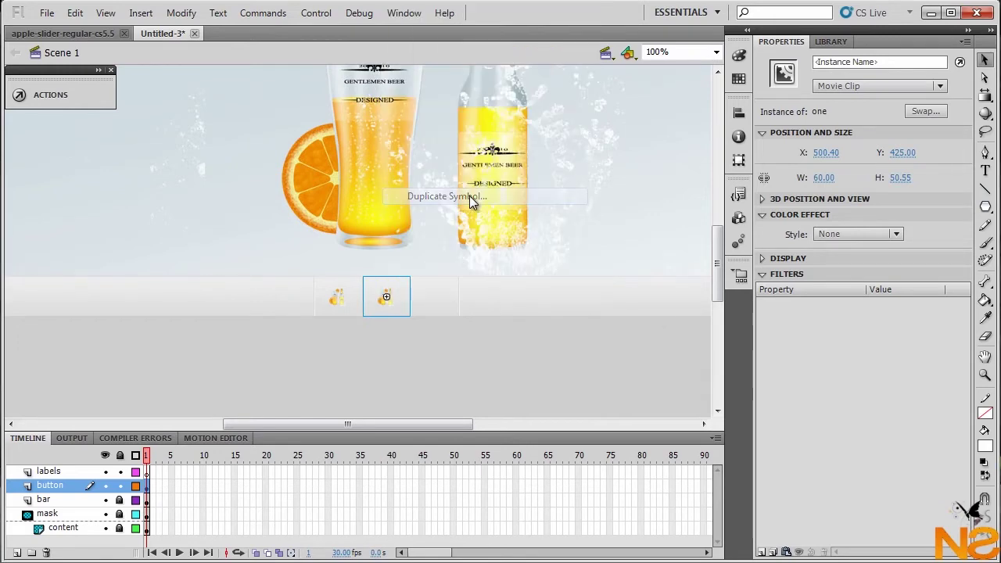
type("two")
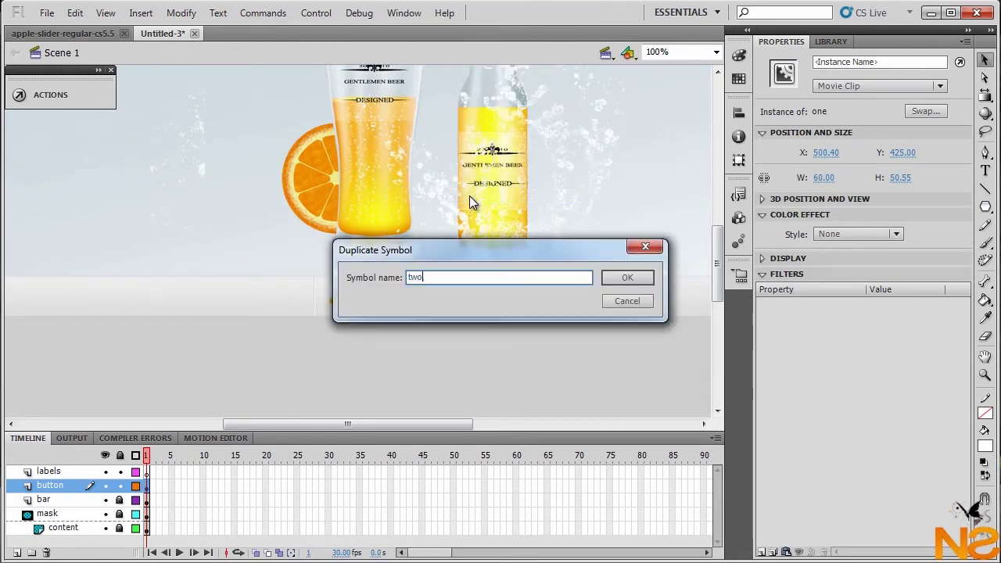
left_click(628, 279)
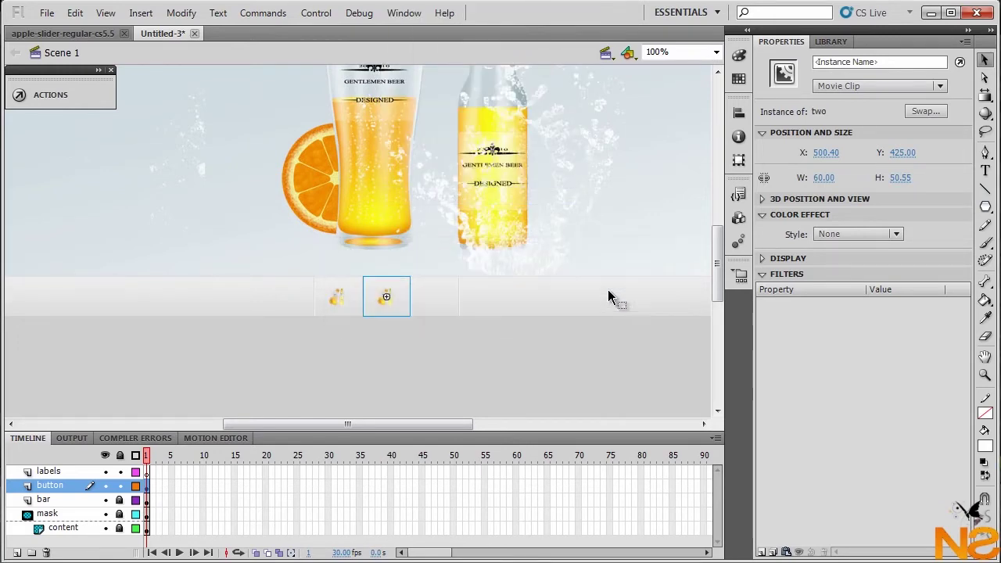
Inside the two clip, swap the bitmap on the image layer for thumb01.png
double_click(387, 299)
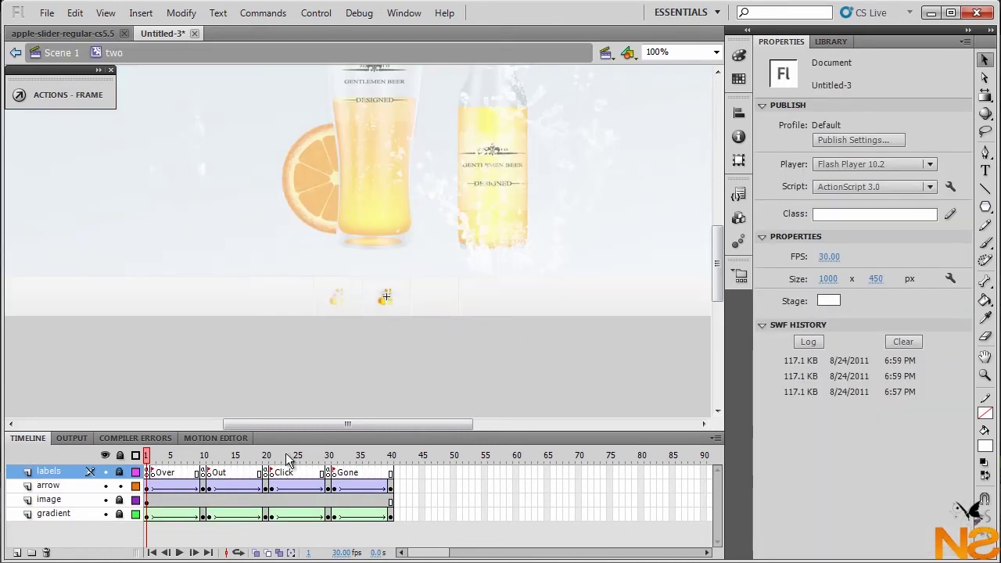
left_click(159, 499)
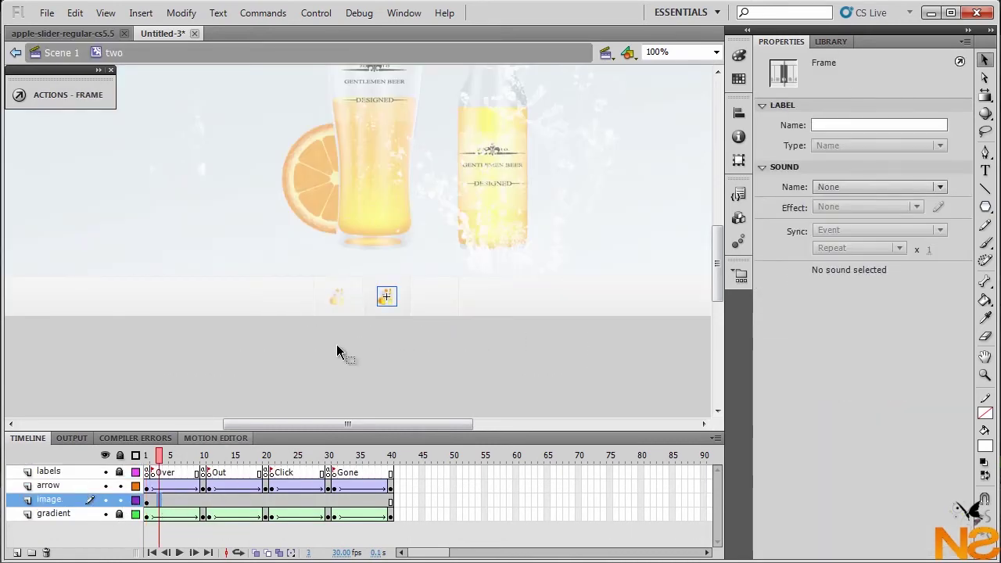
left_click(386, 298)
right_click(386, 298)
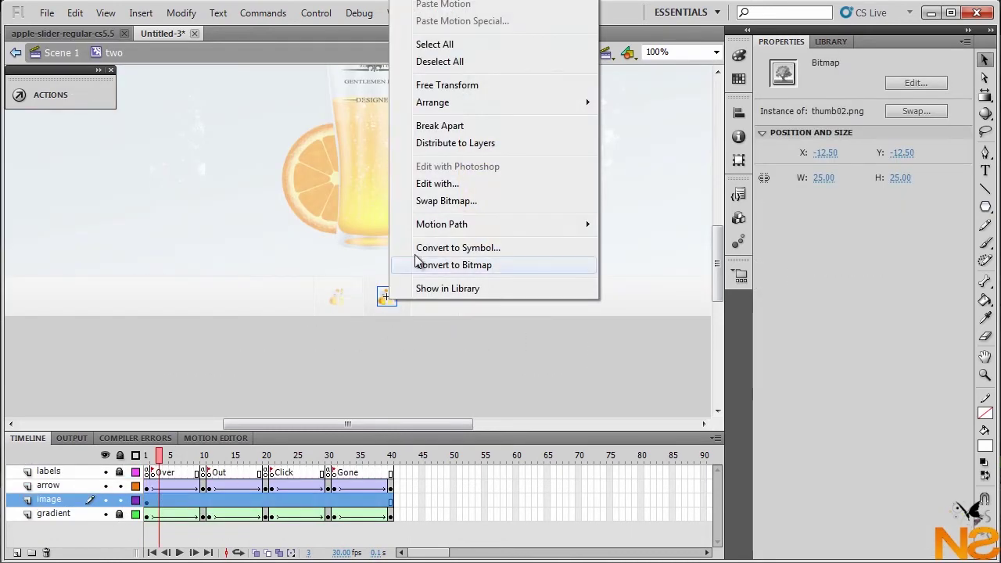
left_click(428, 203)
left_click(449, 264)
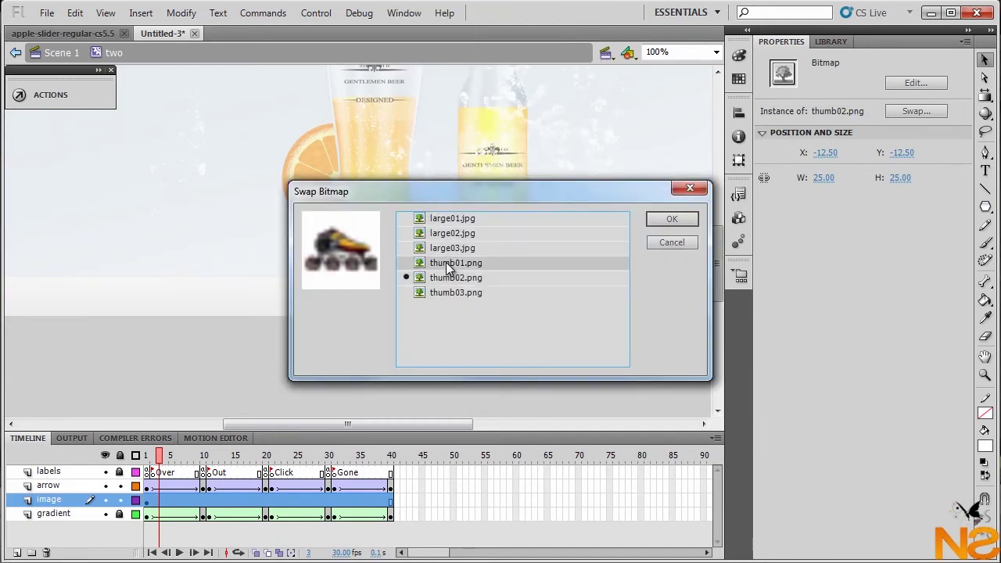
left_click(671, 219)
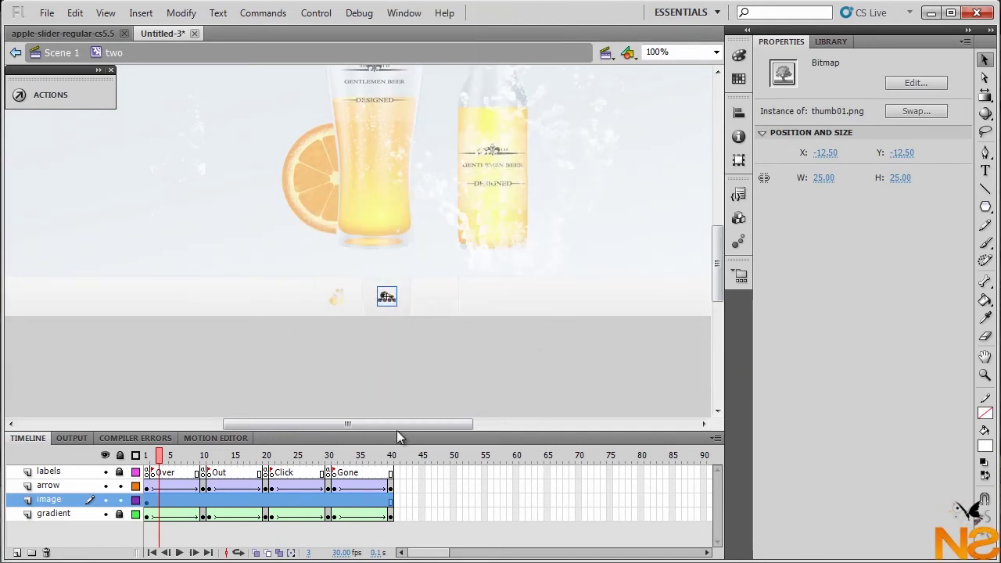
Return to Scene 1 and place a copy of button two in the bar's third slot at X 562.40
left_click(58, 52)
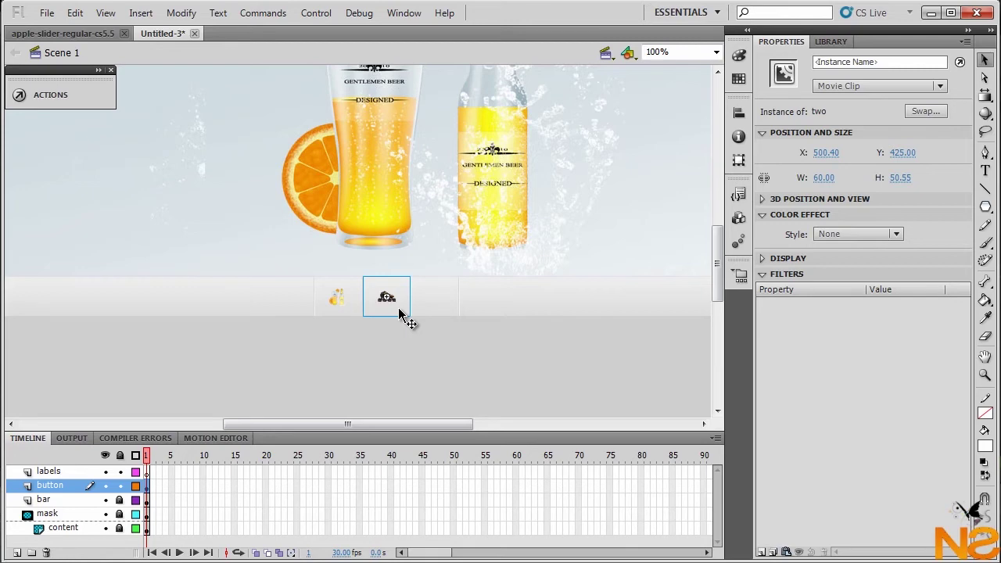
key("Right")
key("Right")
key("Right")
key("Right")
key("Right")
key("Right")
key("Right")
key("Right")
key("Right")
key("Right")
key("Right")
key("Right")
key("Right")
key("Right")
key("Right")
key("Right")
key("Right")
key("Right")
key("Right")
key("Right")
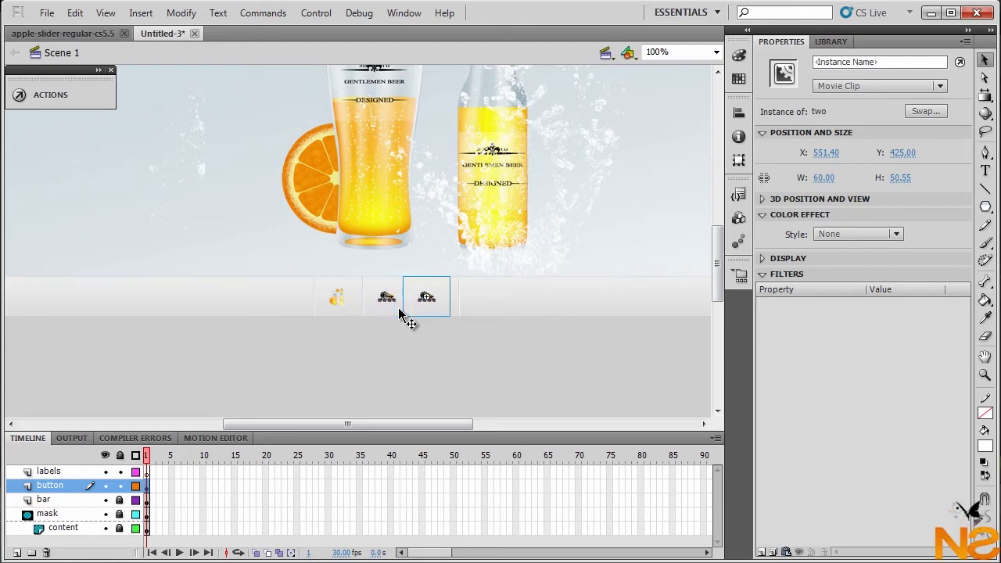
key("Right")
key("Right")
key("Right")
key("Right")
key("Right")
key("Right")
key("Right")
key("Right")
Duplicate the symbol of the button in the third slot under the name three
right_click(429, 303)
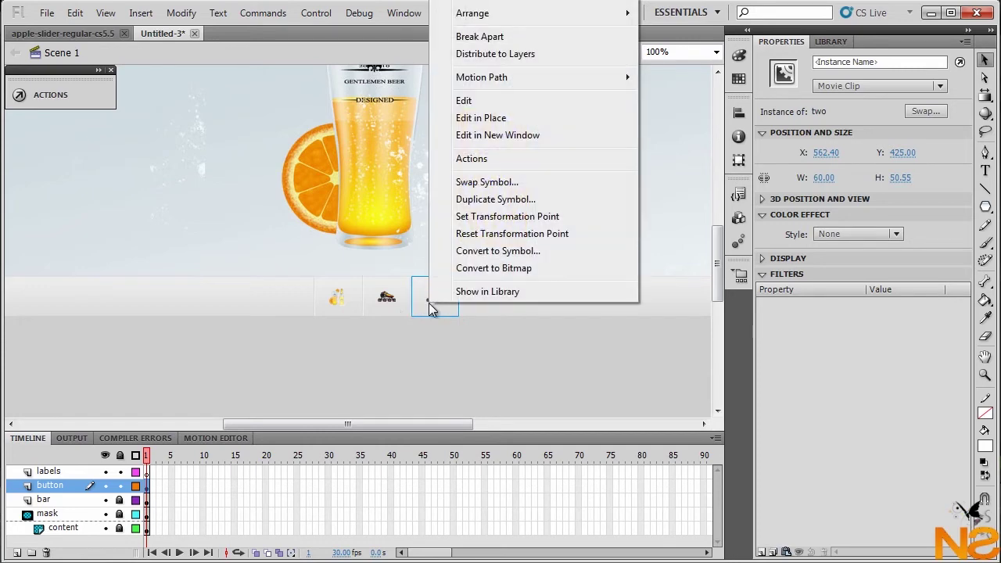
left_click(501, 205)
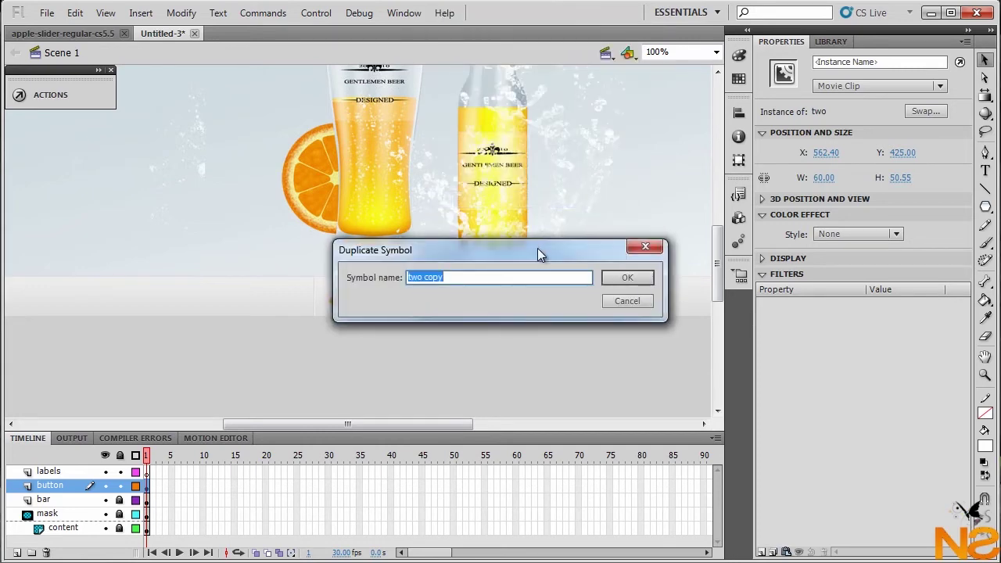
type("three")
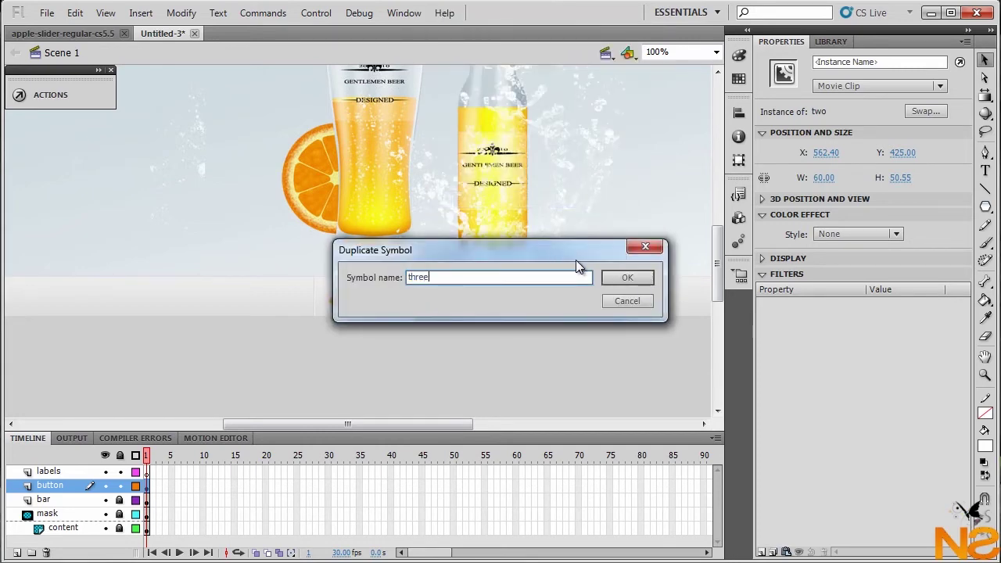
left_click(626, 278)
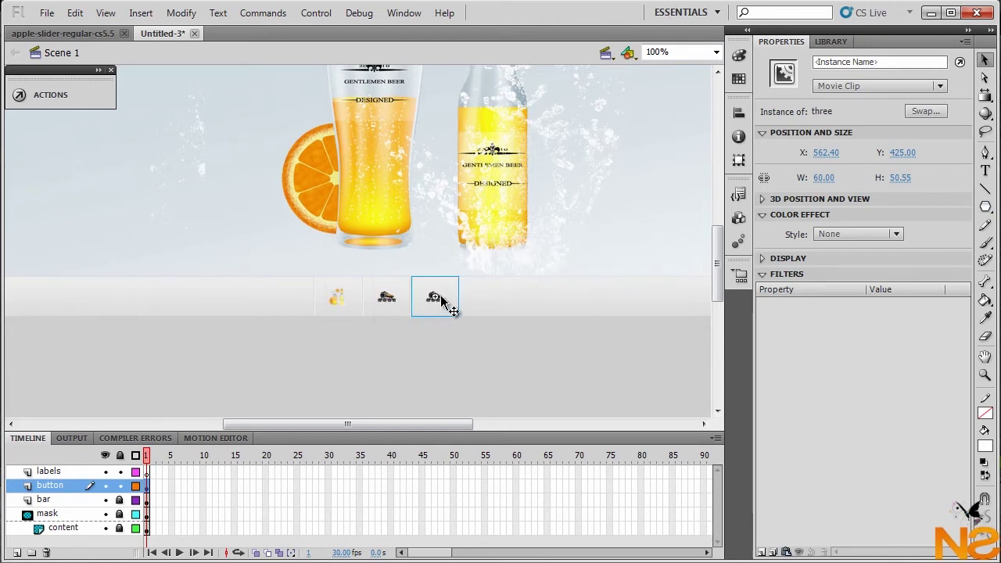
Inside the three clip, swap the bitmap on the image layer for thumb03.png
double_click(436, 300)
left_click(152, 500)
right_click(438, 303)
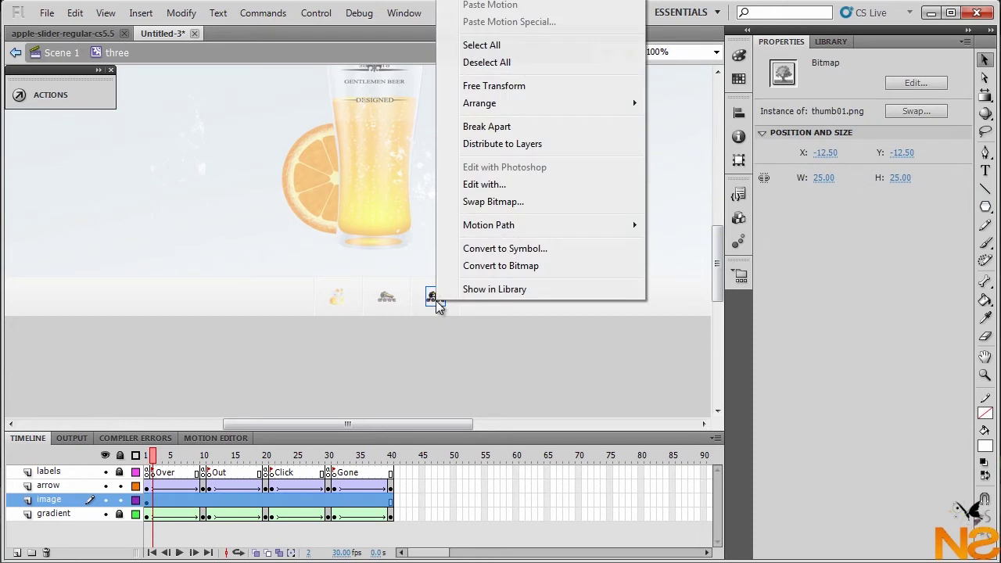
left_click(488, 203)
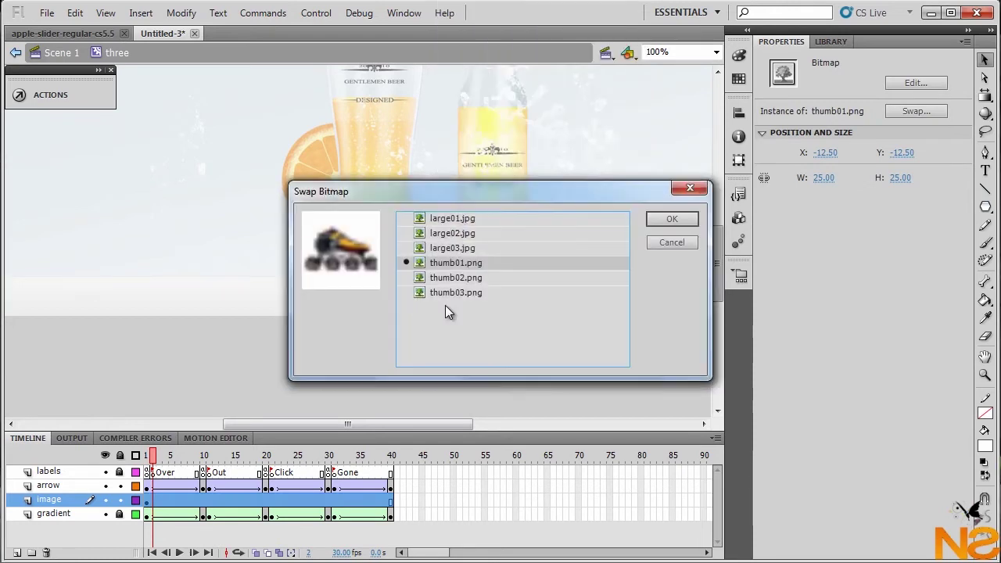
left_click(438, 293)
left_click(654, 222)
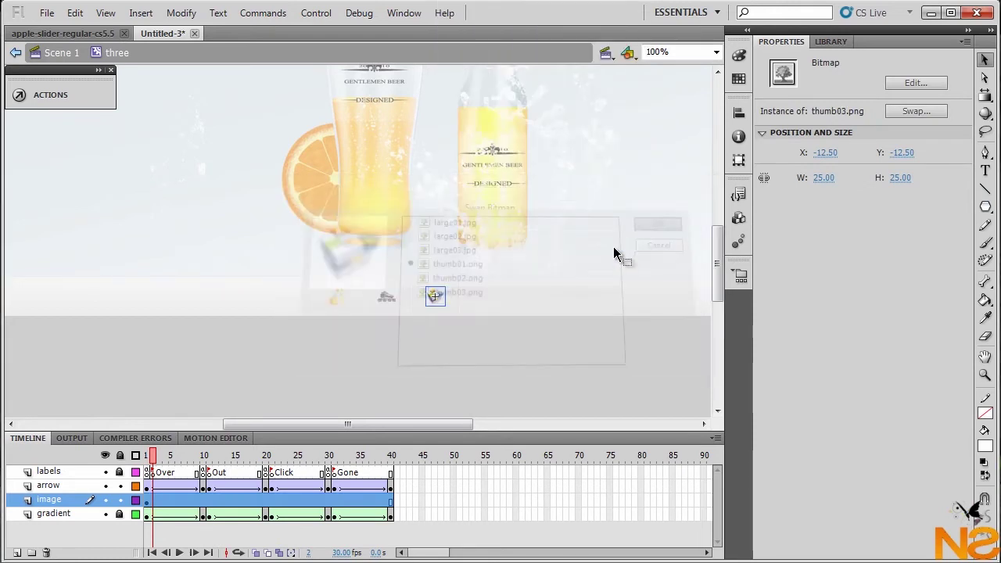
Return to Scene 1 and give the bar's three thumbnail buttons the instance names one, two and three in order
left_click(62, 52)
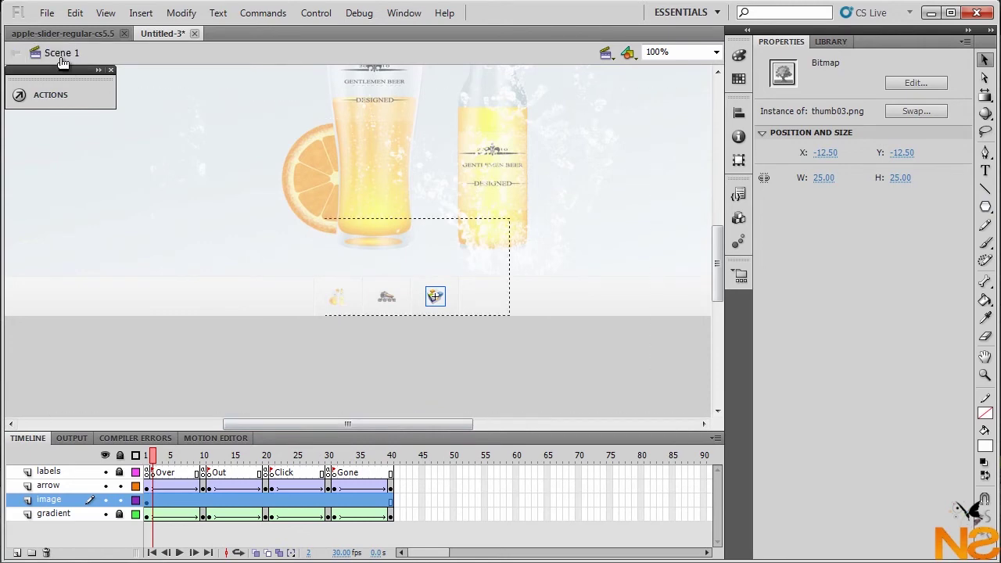
left_click(341, 306)
left_click(843, 61)
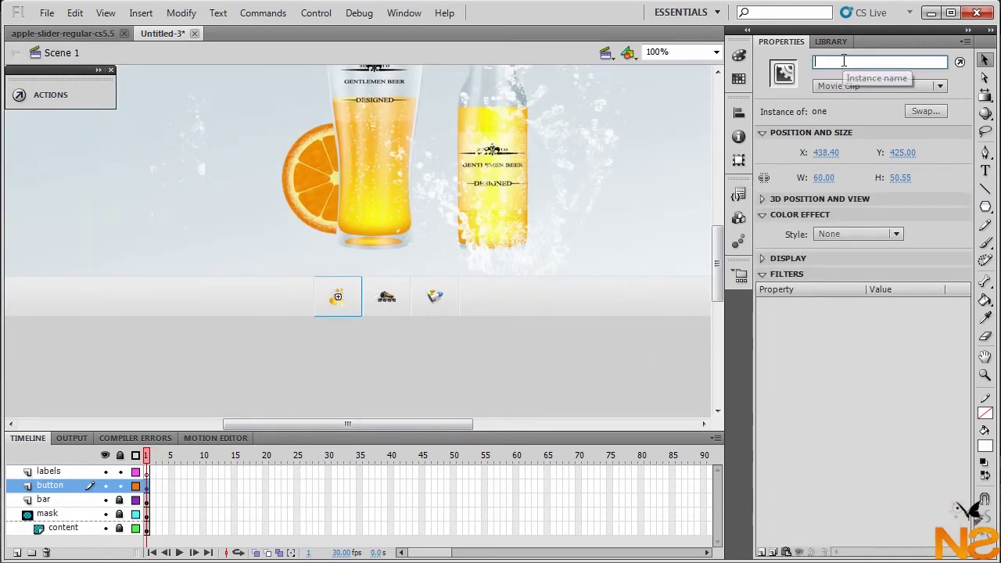
type("one")
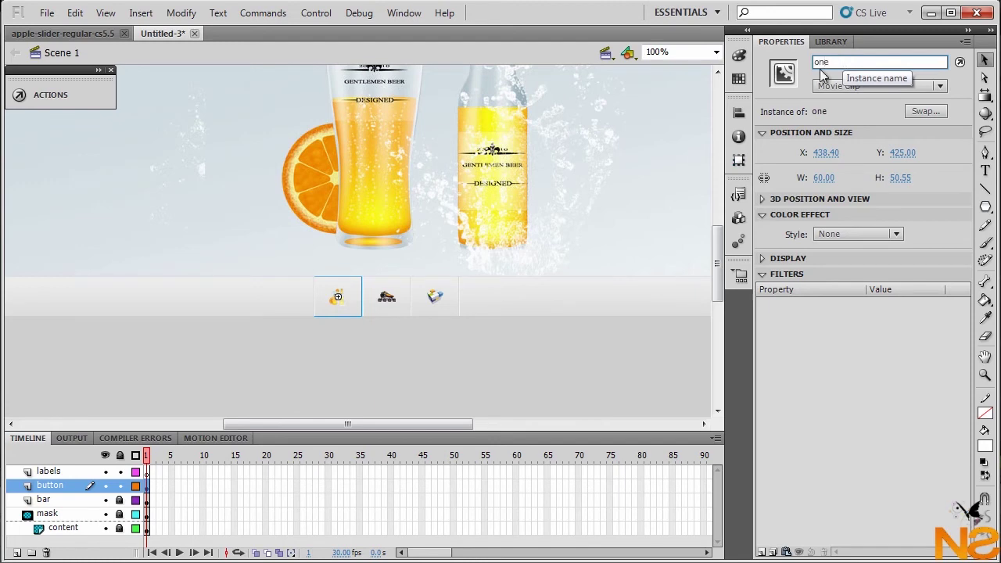
left_click(387, 301)
left_click(860, 63)
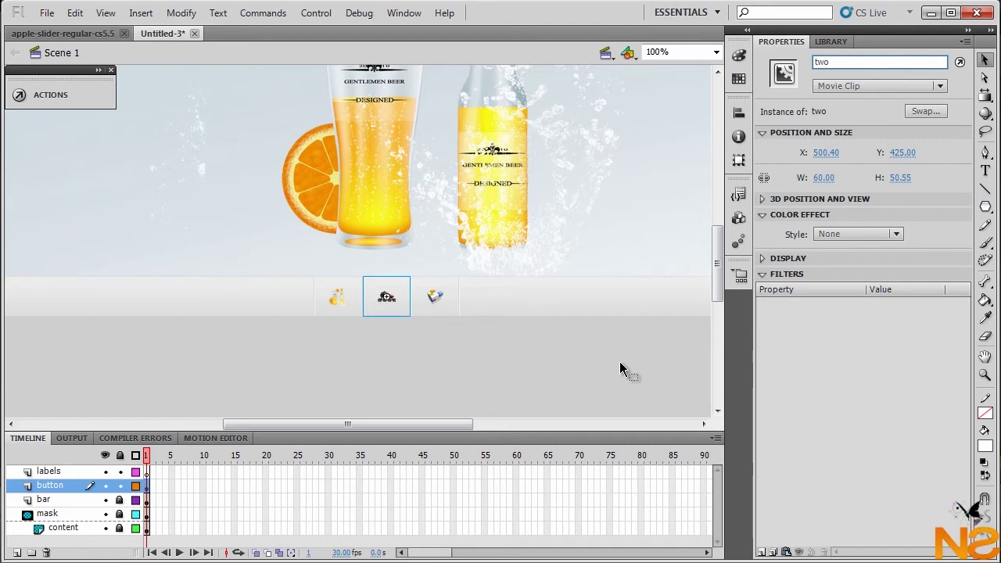
left_click(438, 302)
left_click(844, 63)
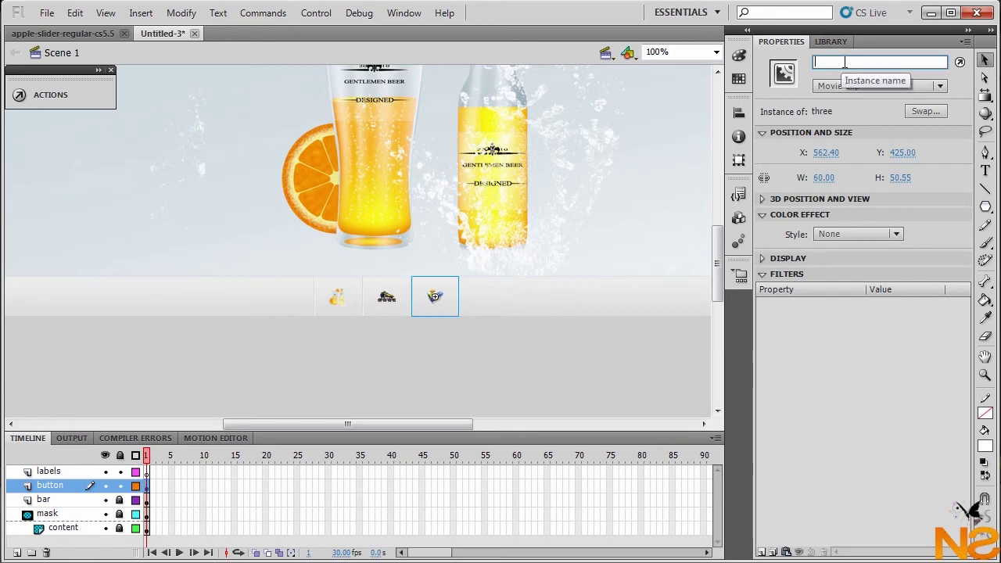
type("three")
left_click(453, 402)
left_click(344, 305)
left_click(387, 301)
left_click(435, 301)
left_click(376, 380)
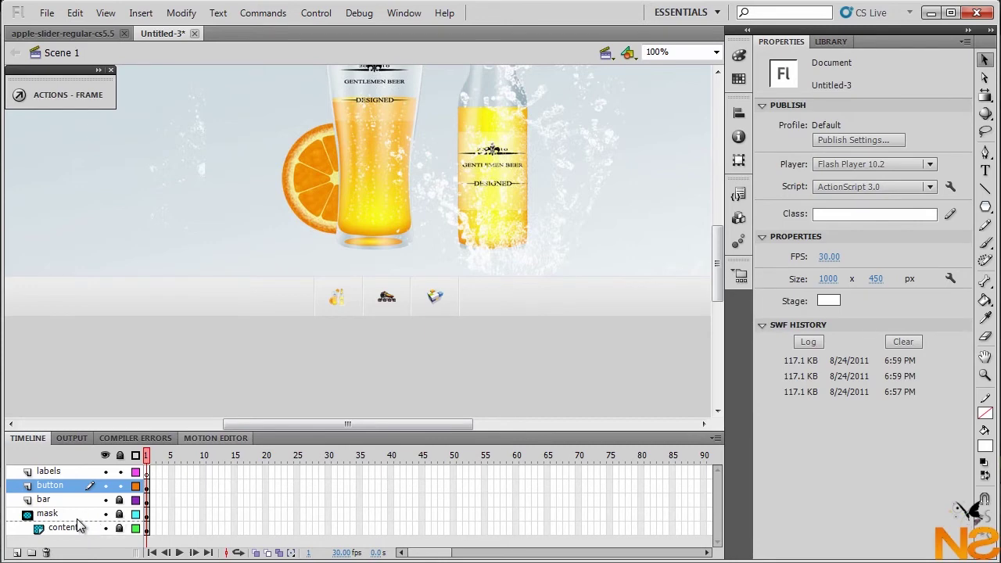
Unlock the mask and content layers, hide the mask layer and turn off its masking
left_click(118, 514)
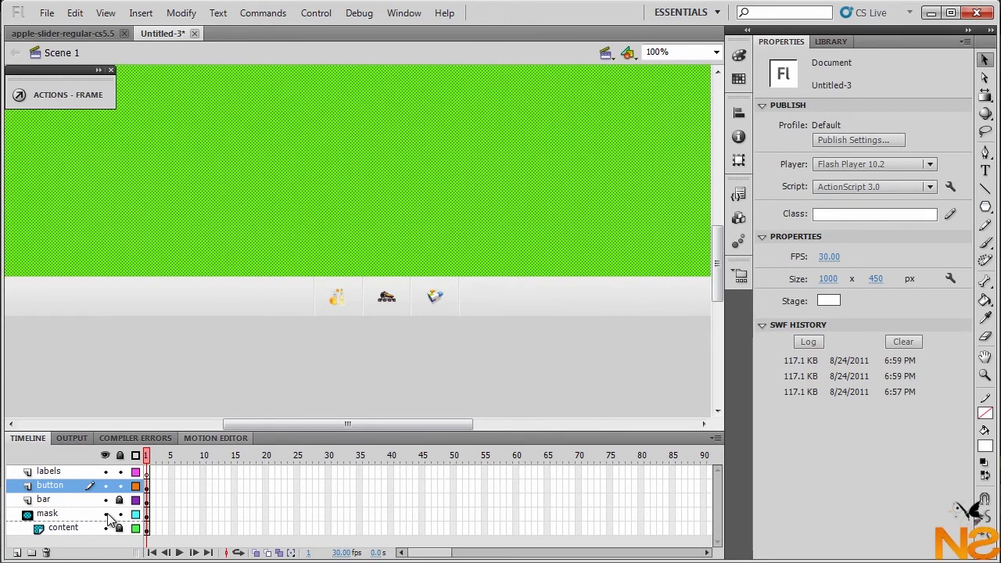
left_click(107, 515)
left_click(119, 528)
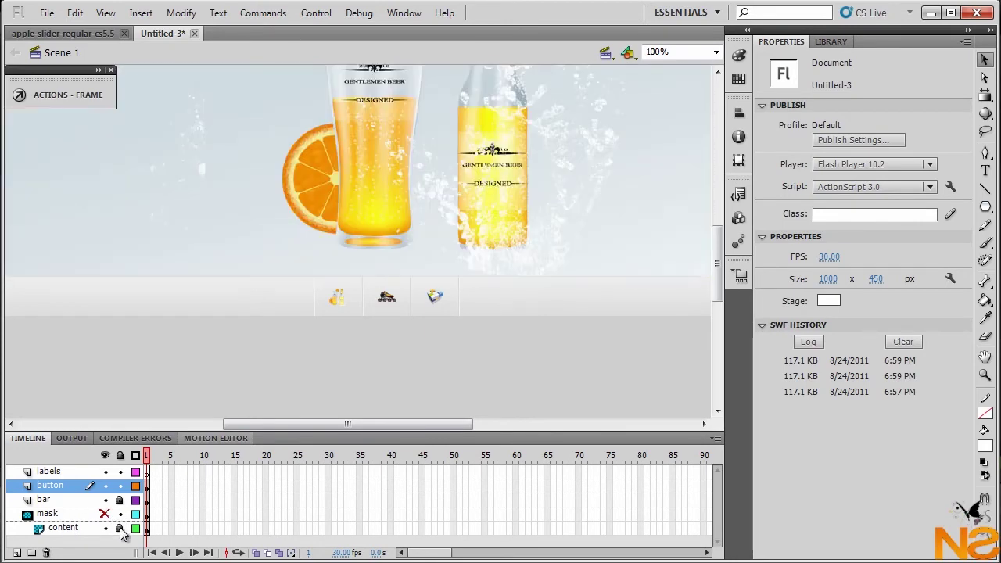
right_click(54, 514)
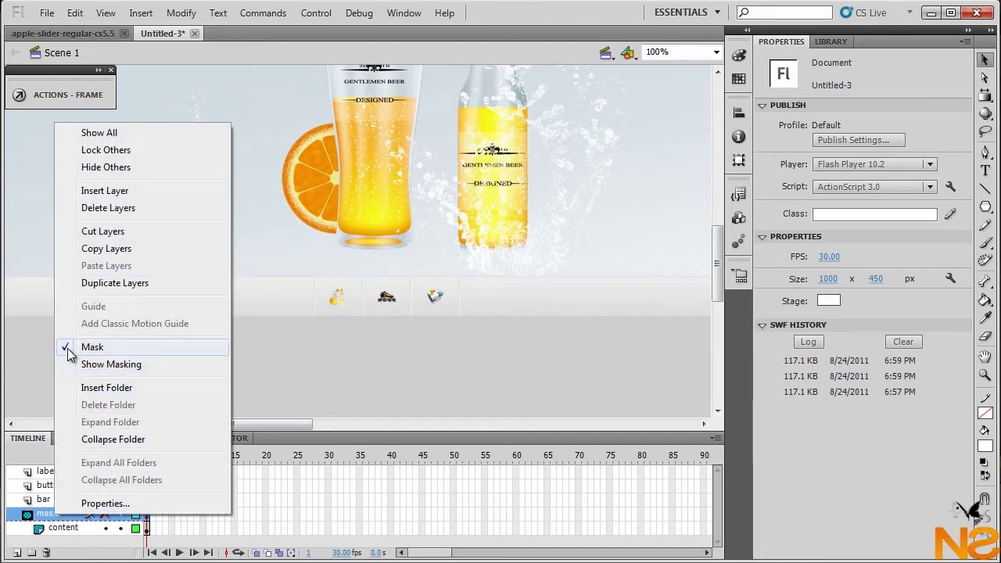
left_click(67, 346)
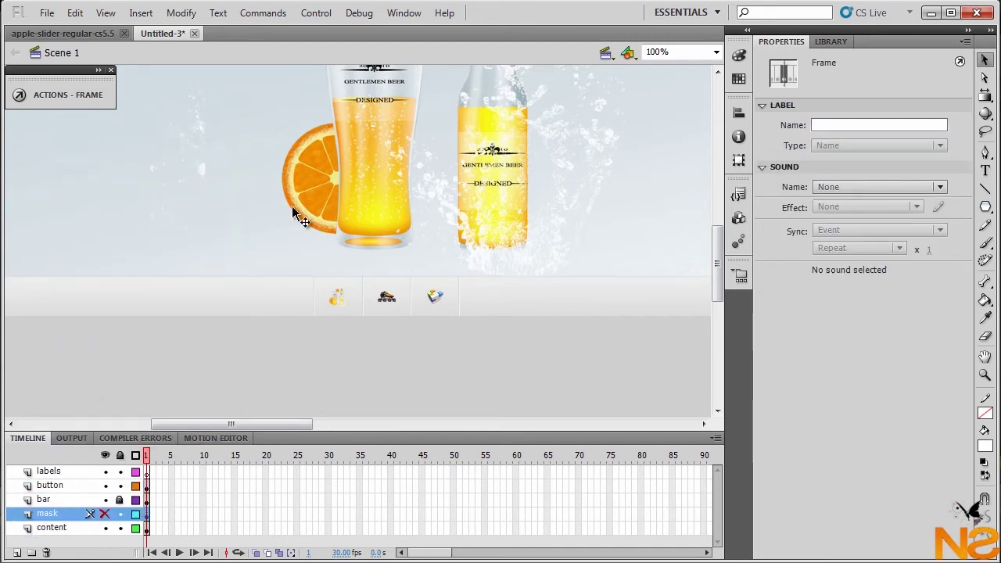
Give the large image clip on the content layer the instance name content_mc
left_click(300, 192)
left_click(848, 63)
type("content")
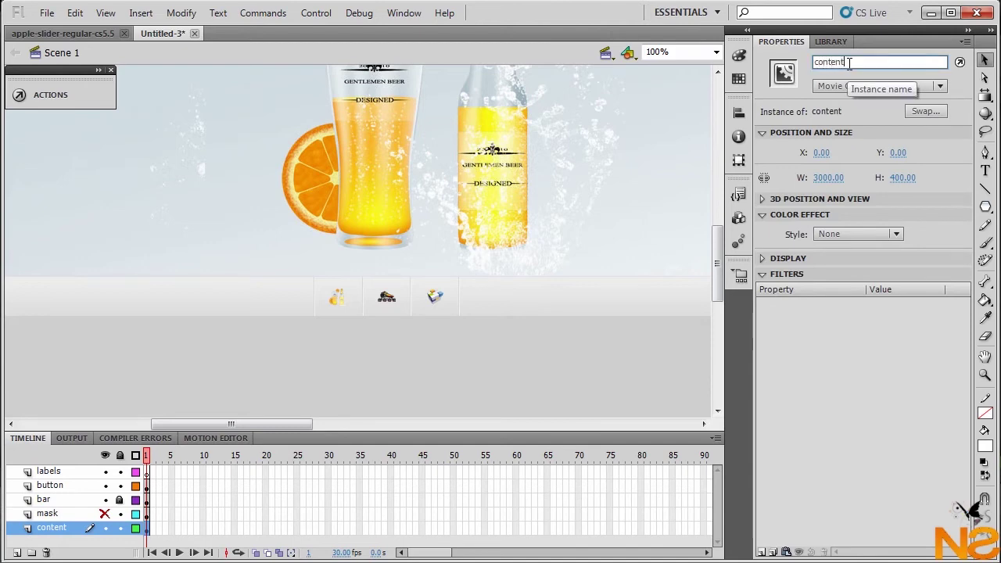
type("_mc")
key("Return")
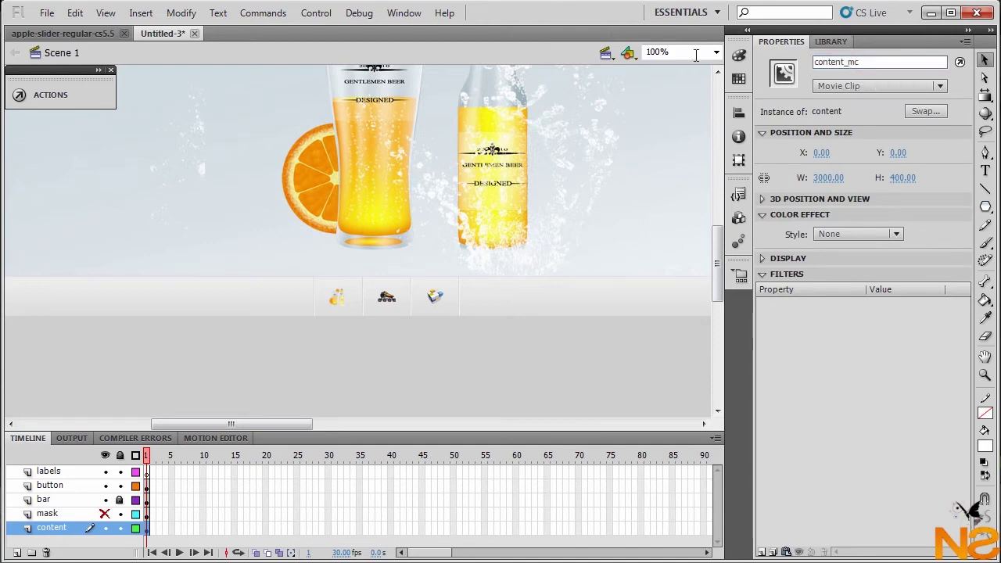
Show the mask layer again and turn it back into a mask over the content layer
left_click(104, 514)
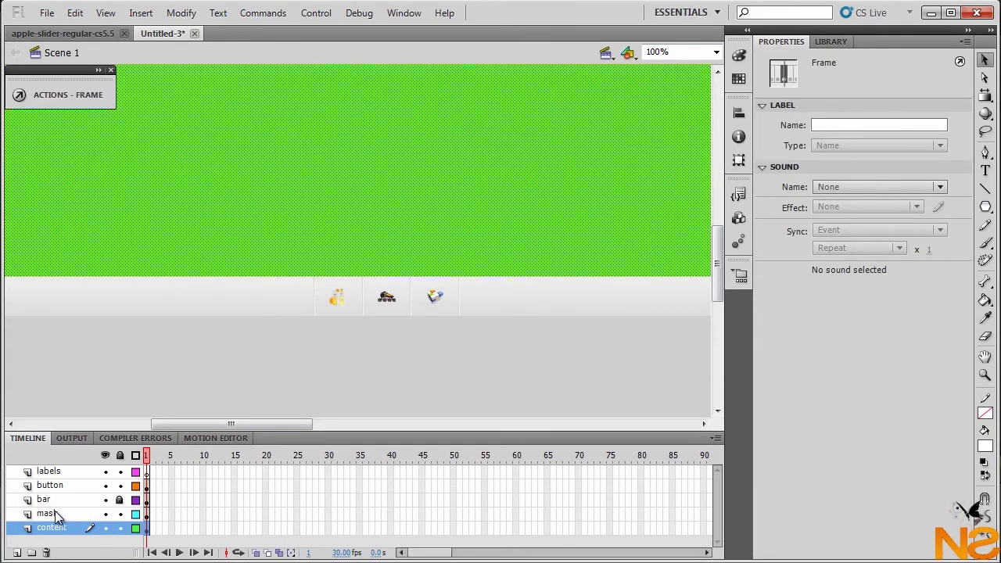
left_click(53, 514)
right_click(53, 516)
left_click(91, 344)
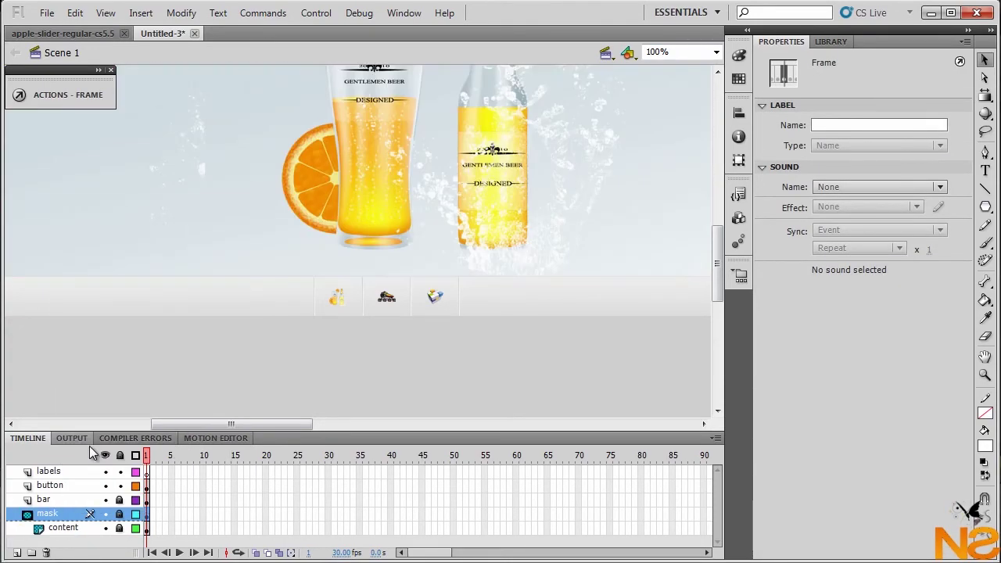
Extend all layers to frame 30 and add blank keyframes at frames 10 and 20 on the labels layer
left_click_drag(334, 413, 334, 375)
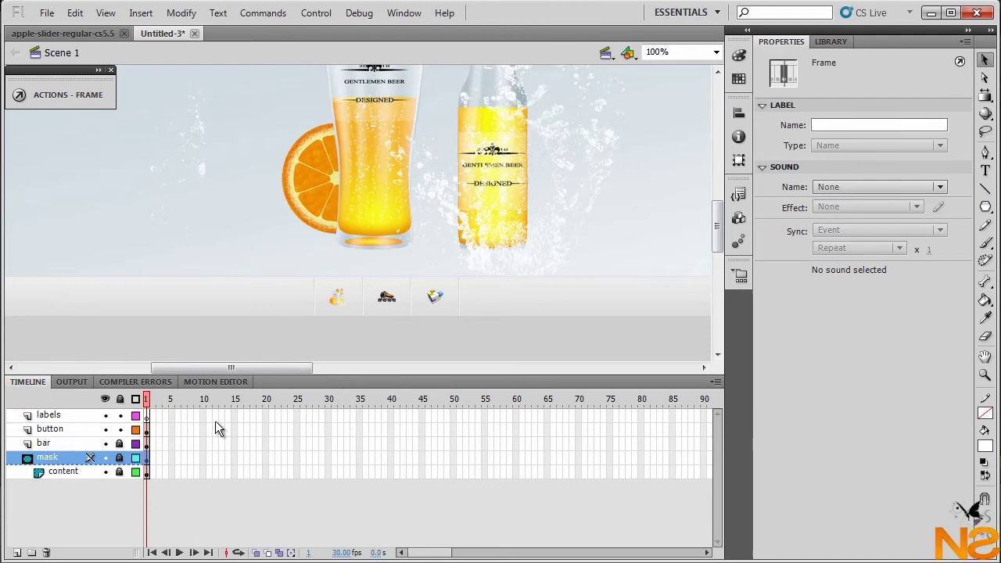
left_click(59, 417)
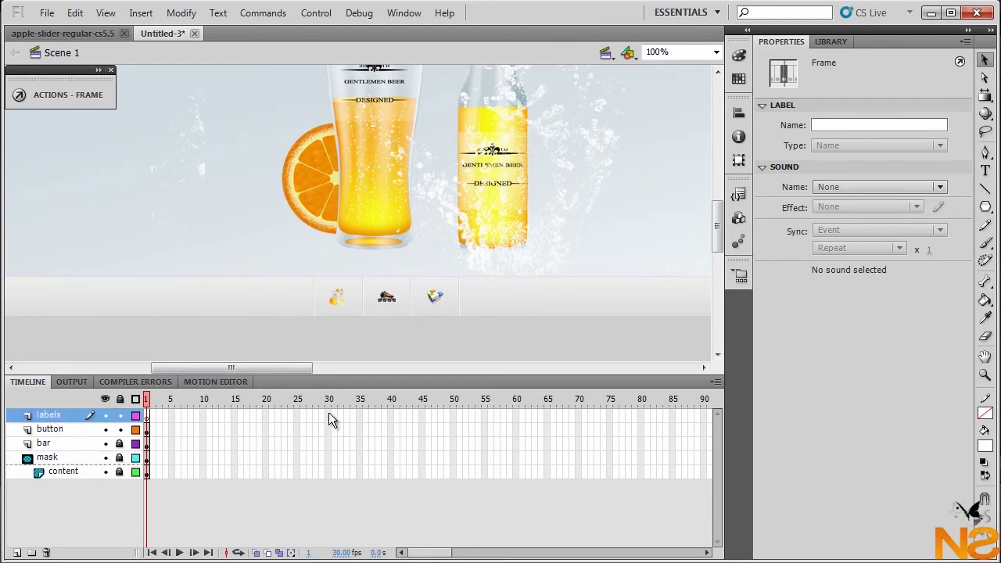
left_click(326, 472)
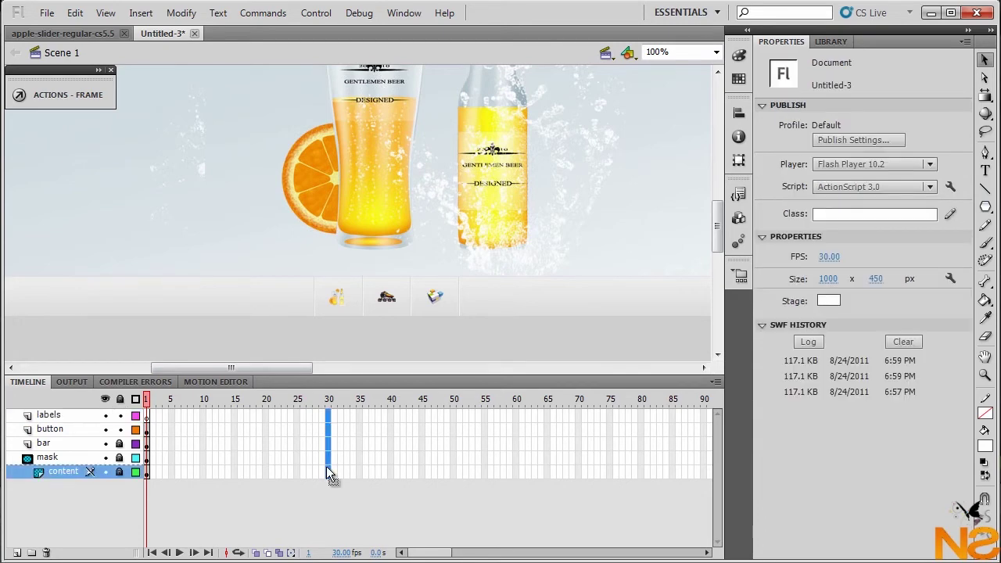
key("F5")
left_click(202, 416)
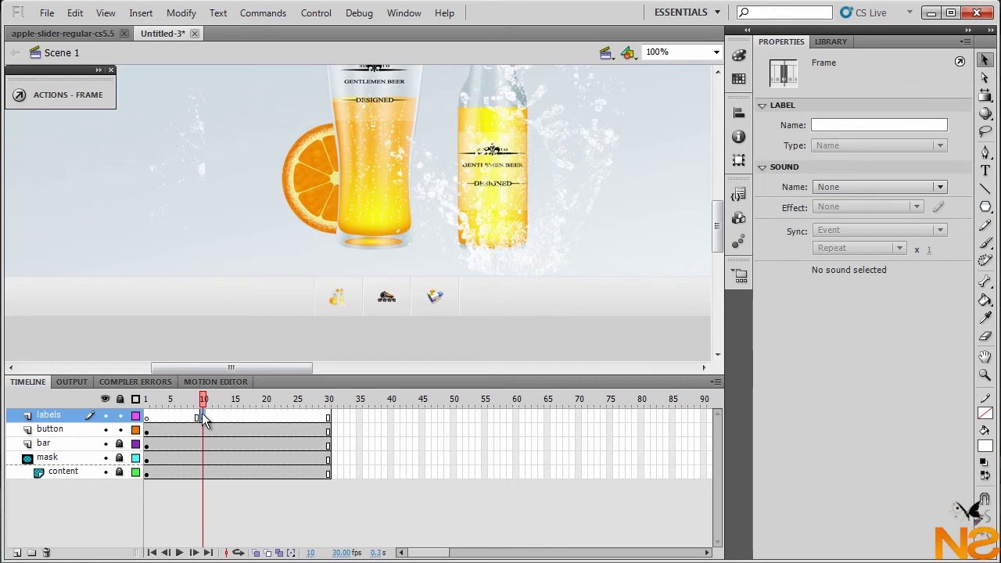
left_click(266, 417)
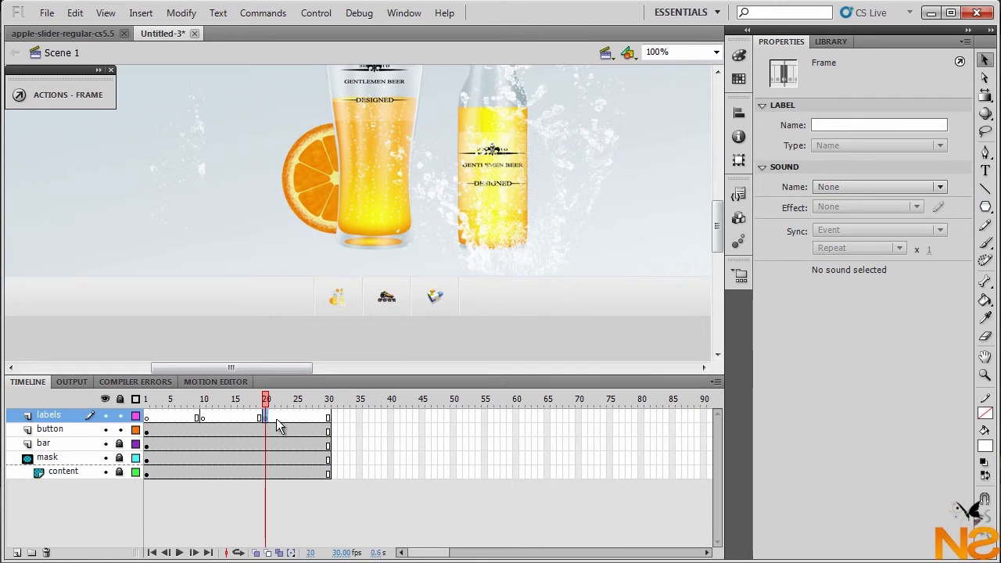
Label the keyframes at frames 1, 10 and 20 of the labels layer one, two and three
left_click(145, 417)
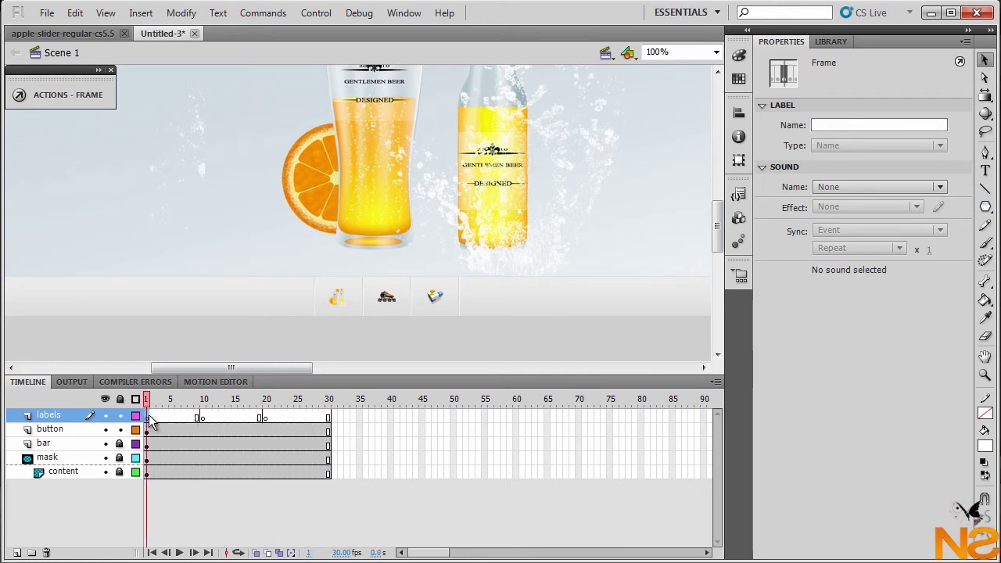
left_click(822, 125)
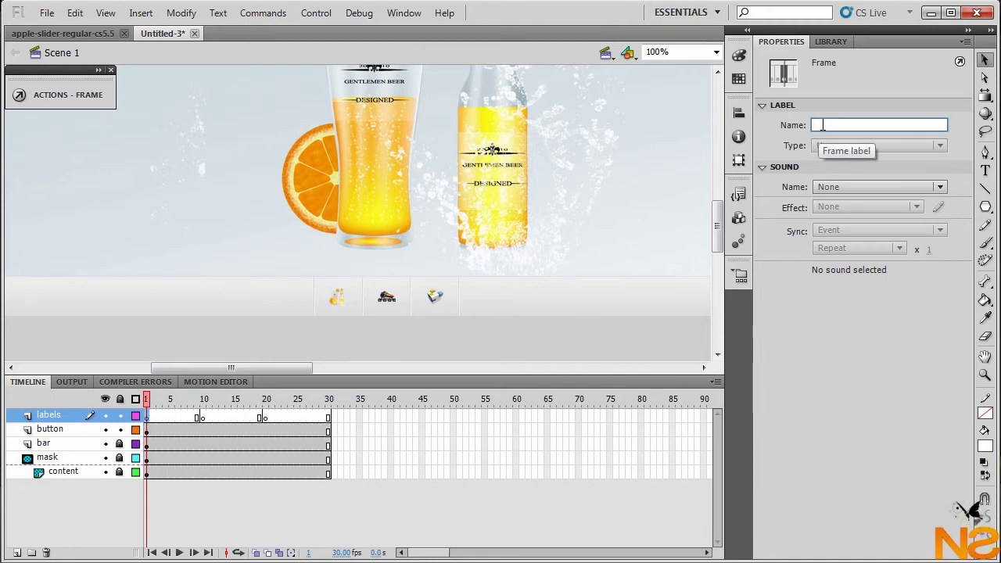
type("one")
key("Return")
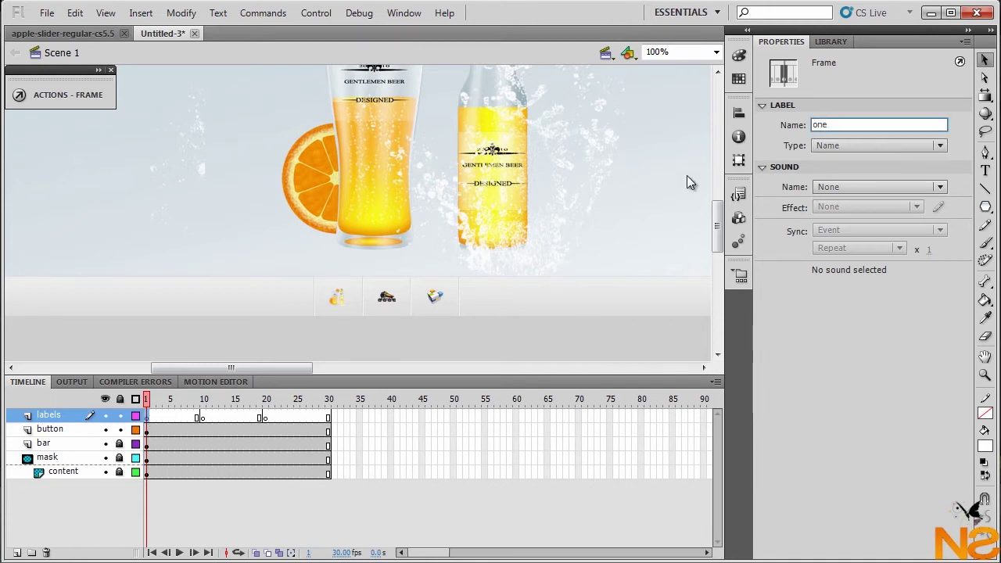
left_click(201, 419)
left_click(864, 125)
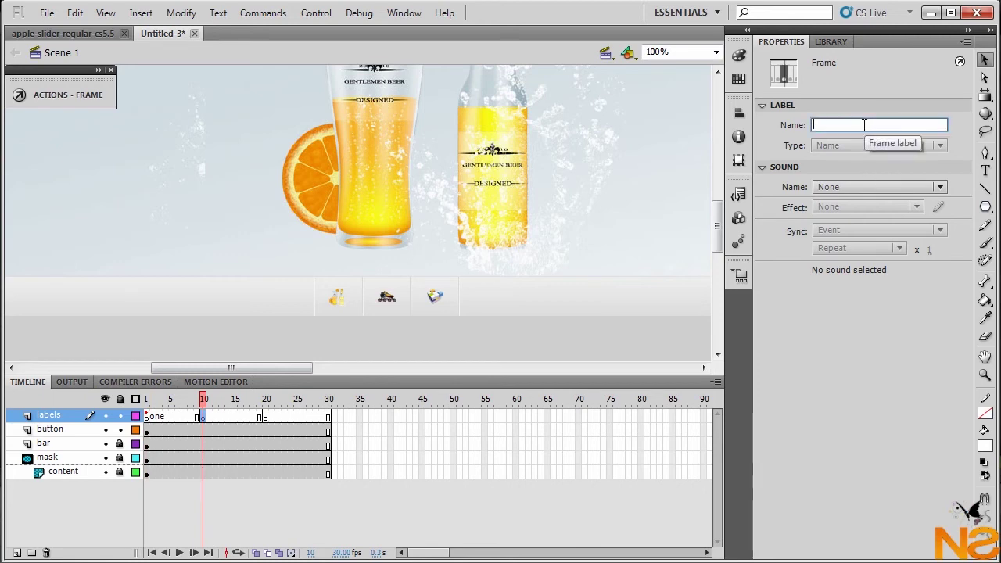
type("tw")
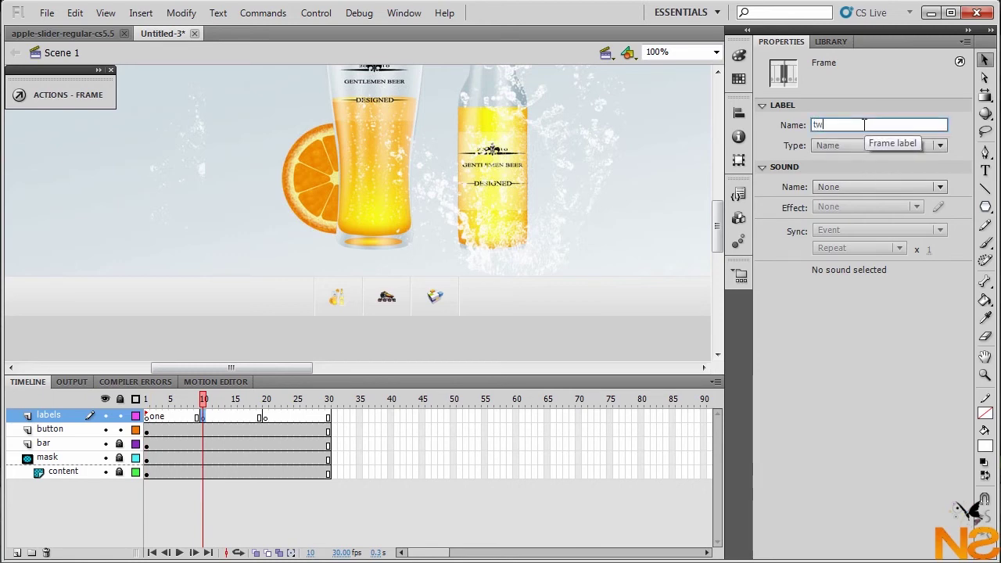
type("o")
key("Return")
left_click(264, 417)
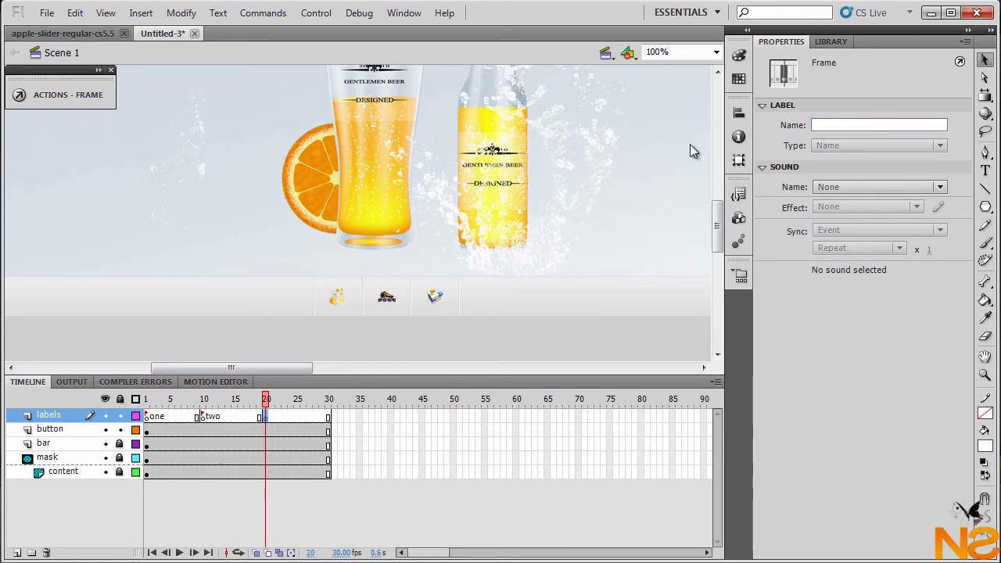
left_click(830, 126)
type("three")
left_click(378, 512)
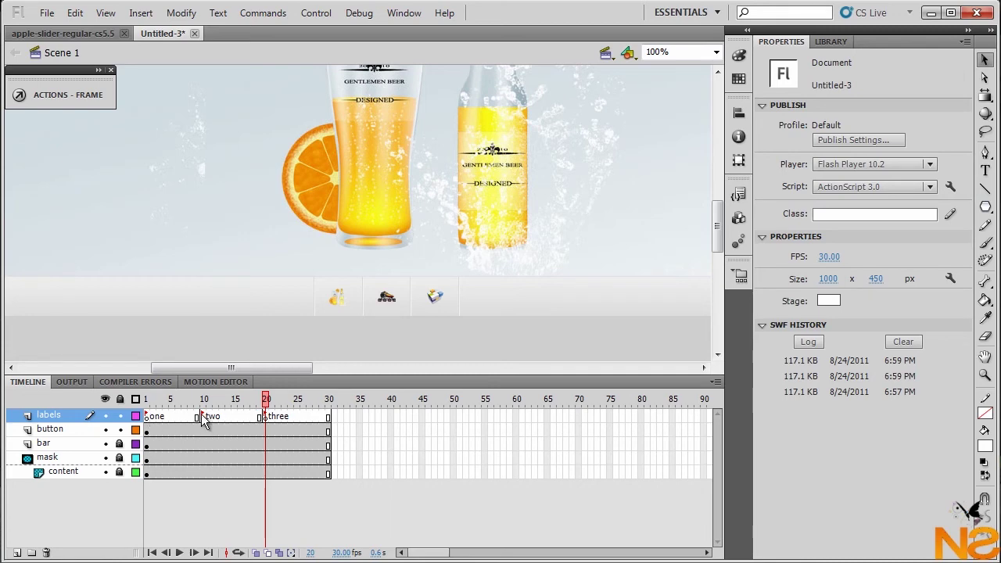
left_click(266, 420)
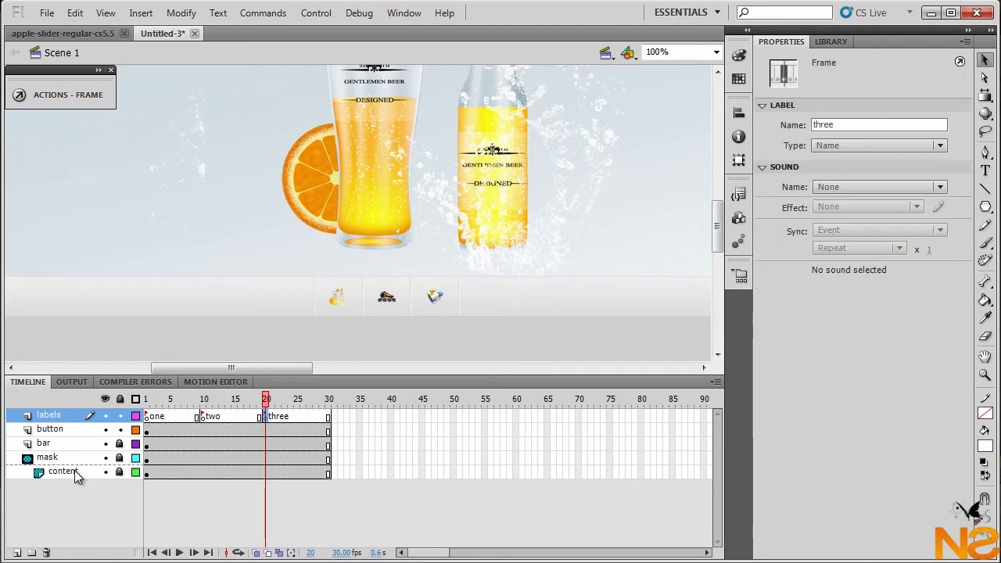
Paste the copied ActionScript with the buttons' click and rollover handlers into frame 1 of the labels layer
left_click(149, 419)
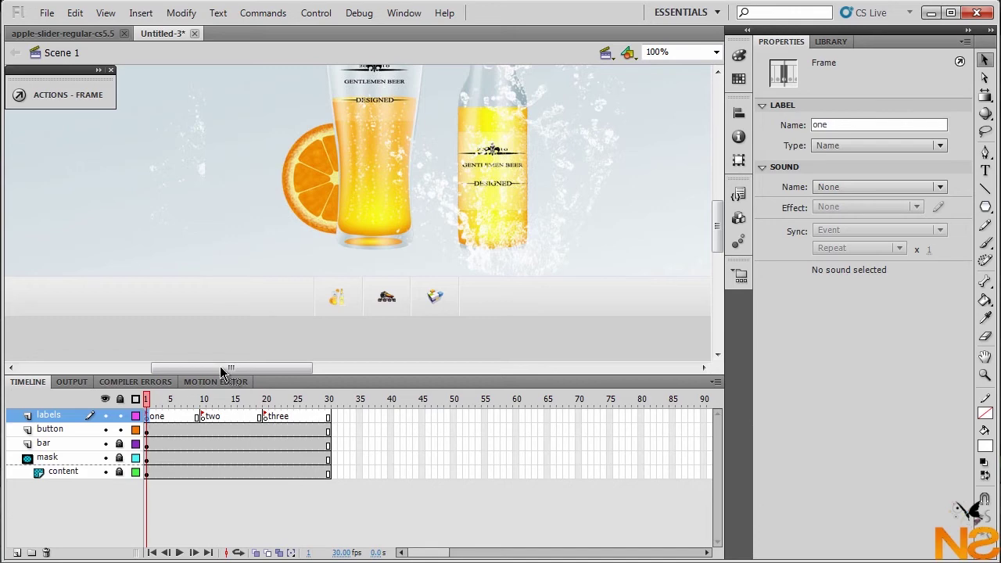
left_click(403, 14)
left_click(470, 194)
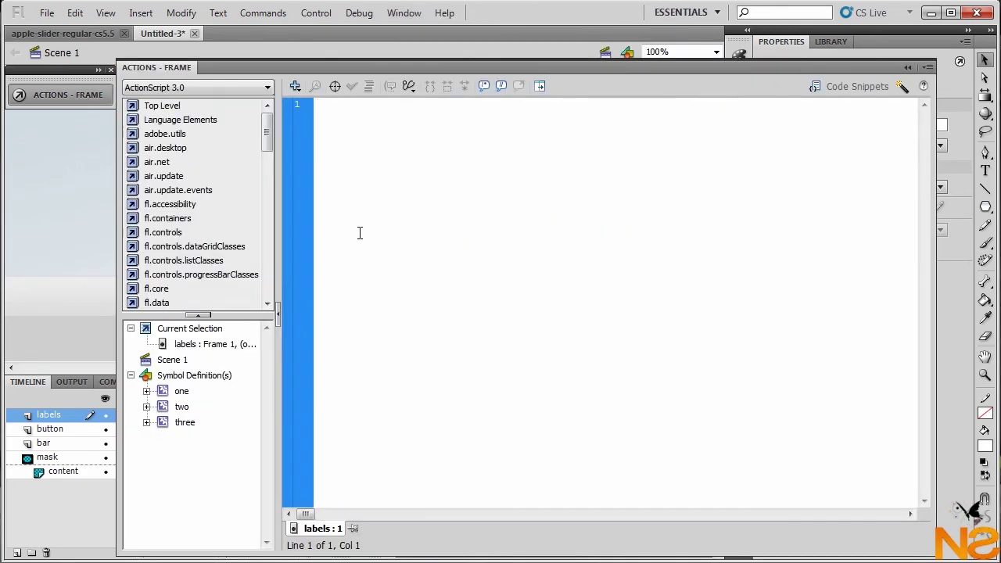
key("F9")
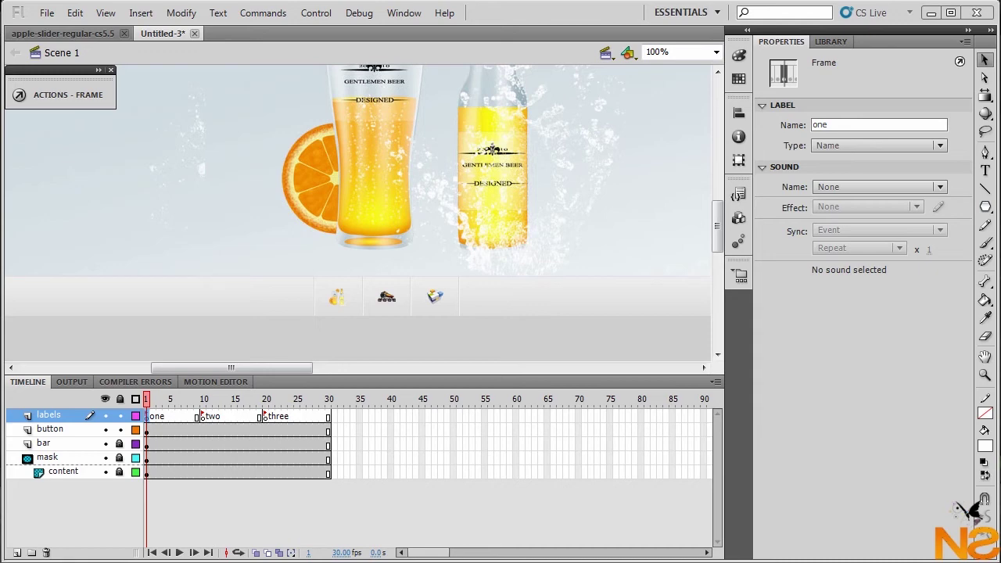
left_click(78, 95)
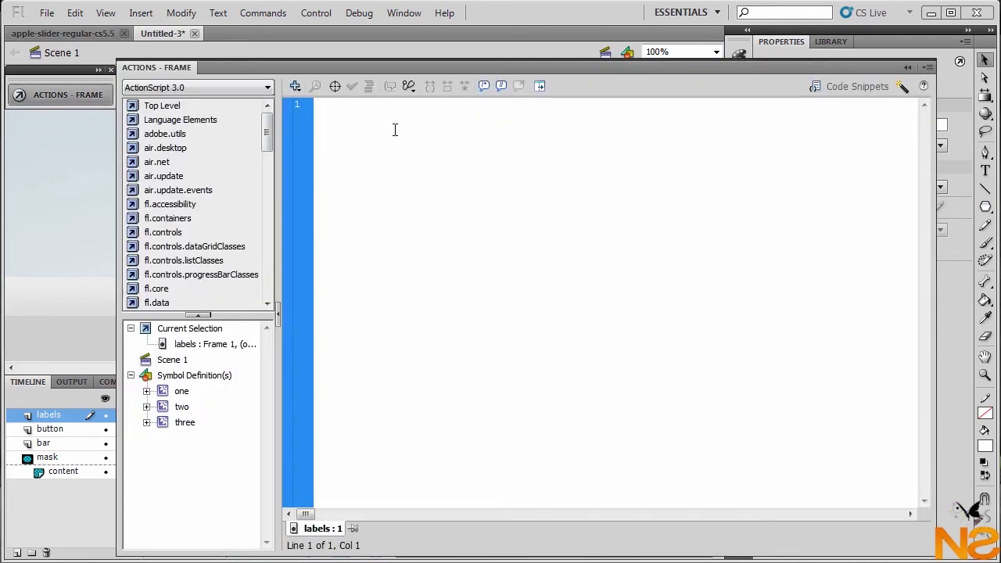
key("ctrl+v")
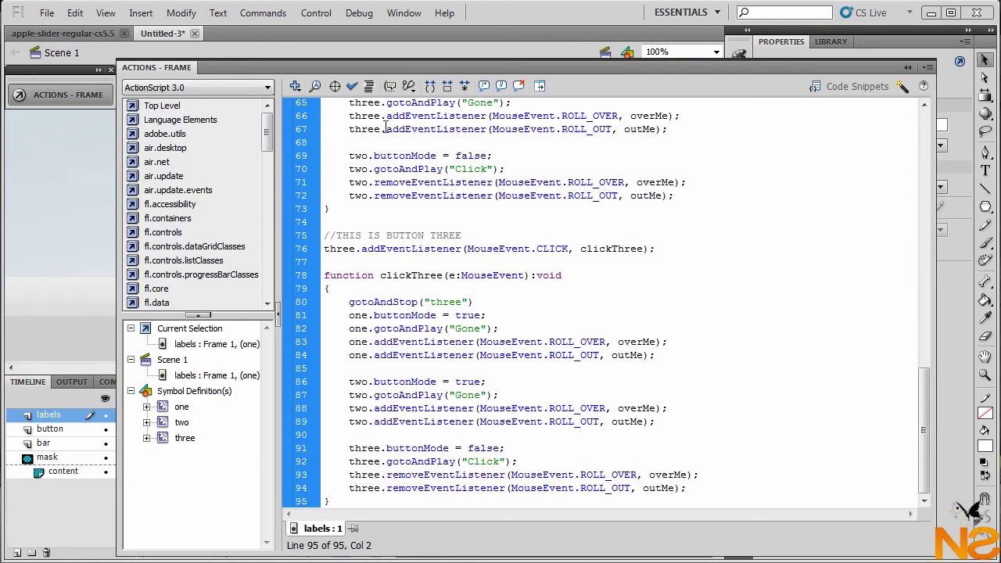
Review the script on frame 1, covering the tween and rollover code and the click handlers of buttons one, two and three
left_click_drag(927, 397, 909, 132)
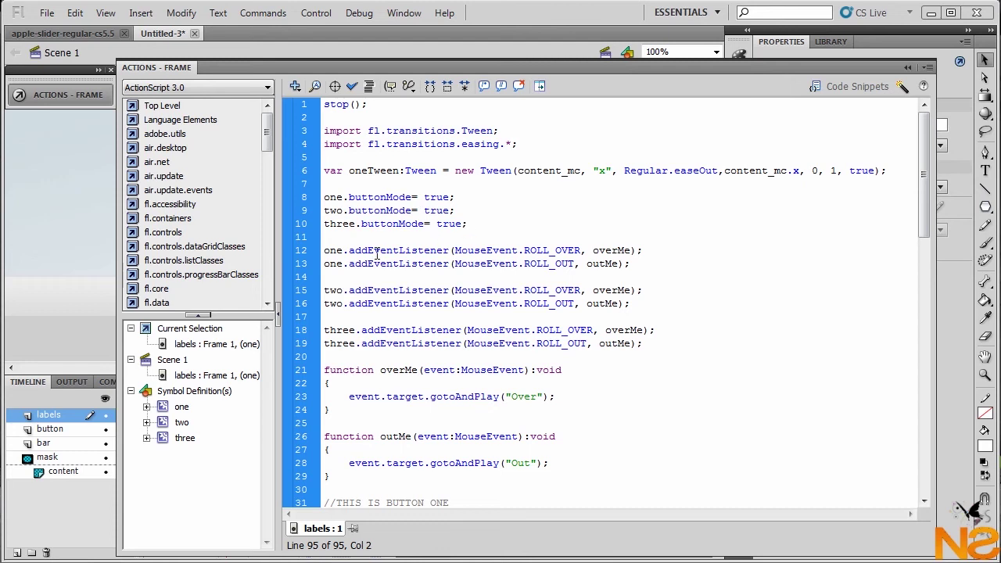
left_click_drag(326, 107, 558, 473)
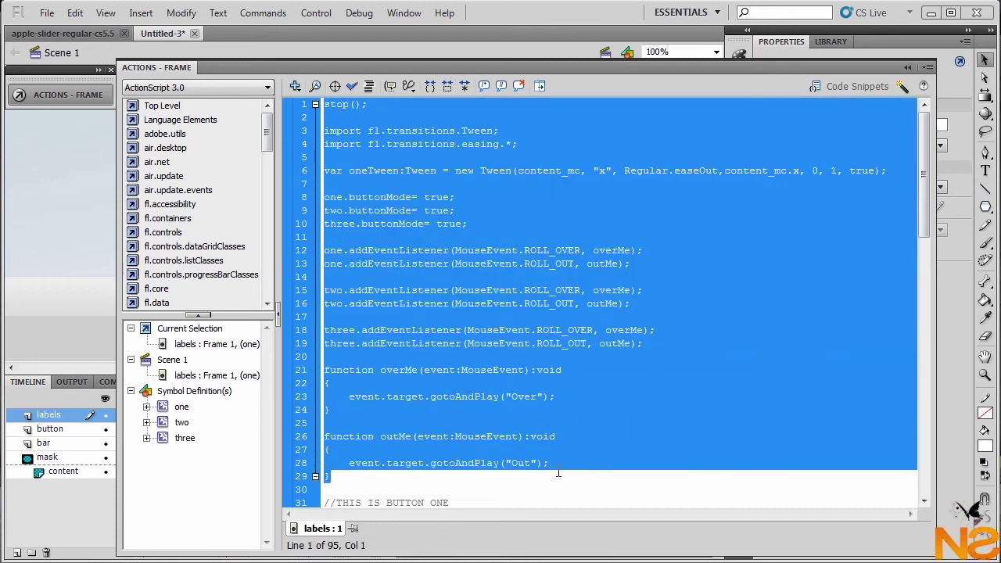
left_click_drag(925, 173, 915, 263)
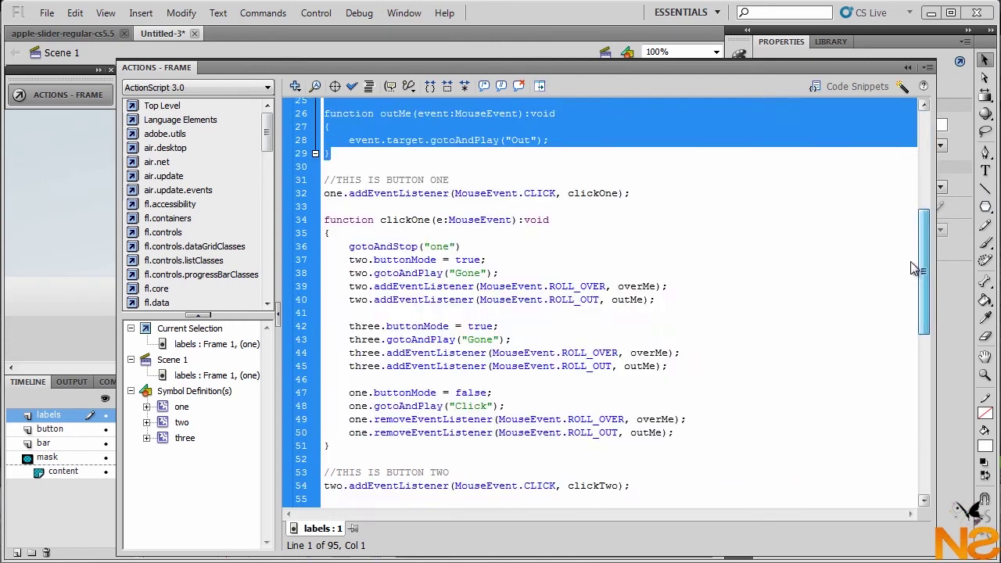
left_click_drag(326, 193, 645, 445)
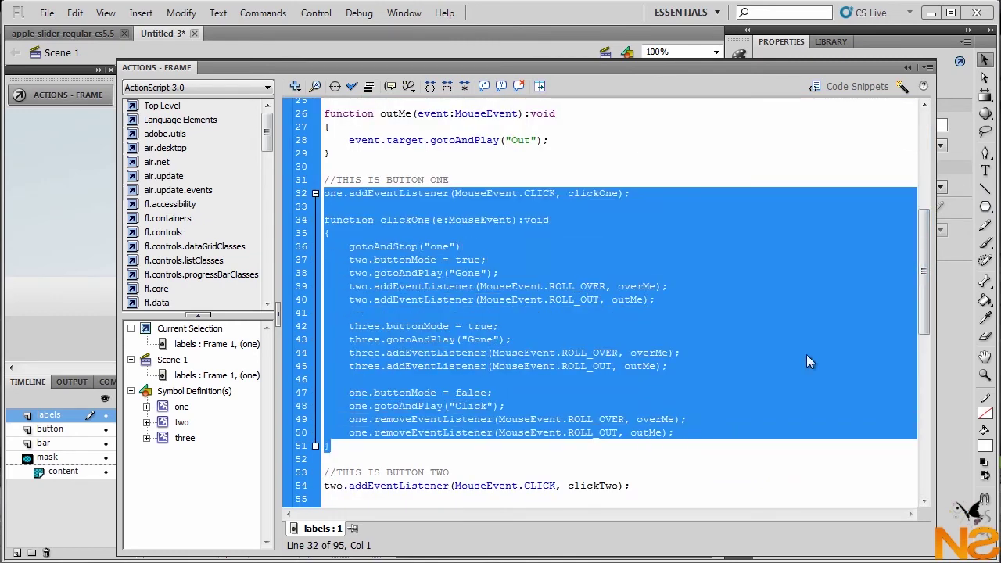
left_click_drag(930, 266, 930, 338)
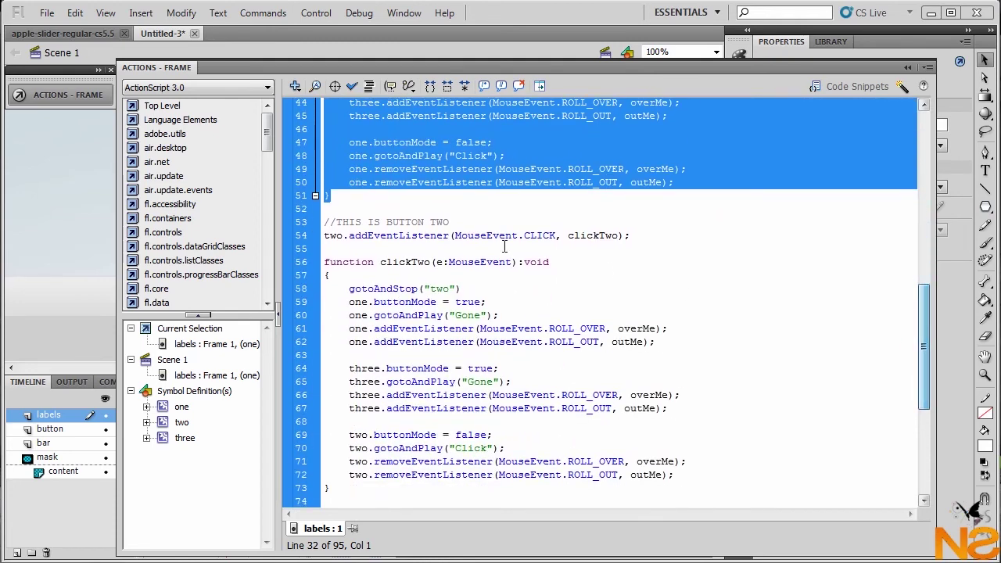
left_click_drag(328, 222, 646, 488)
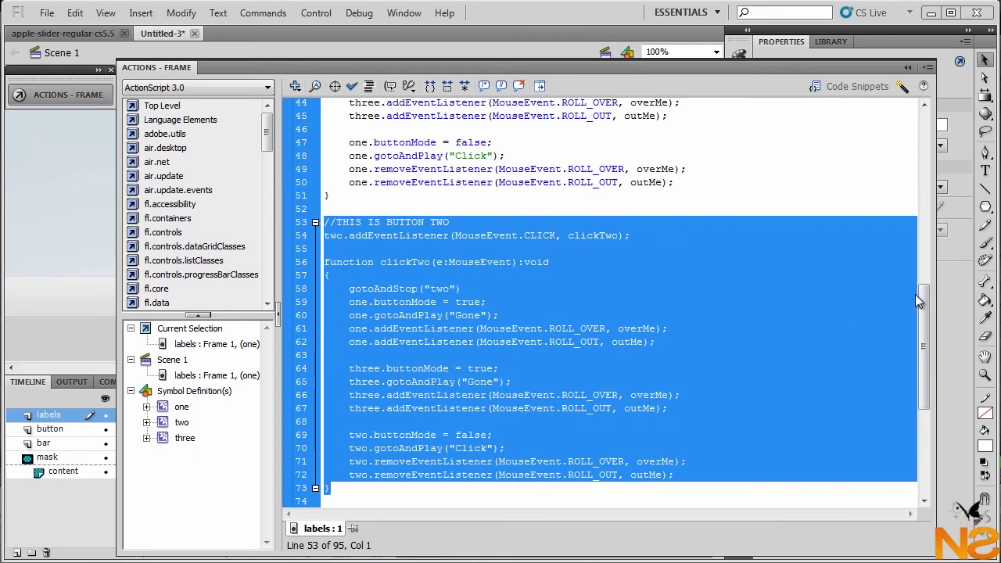
scroll(918, 300, "down", 7)
left_click_drag(322, 242, 681, 509)
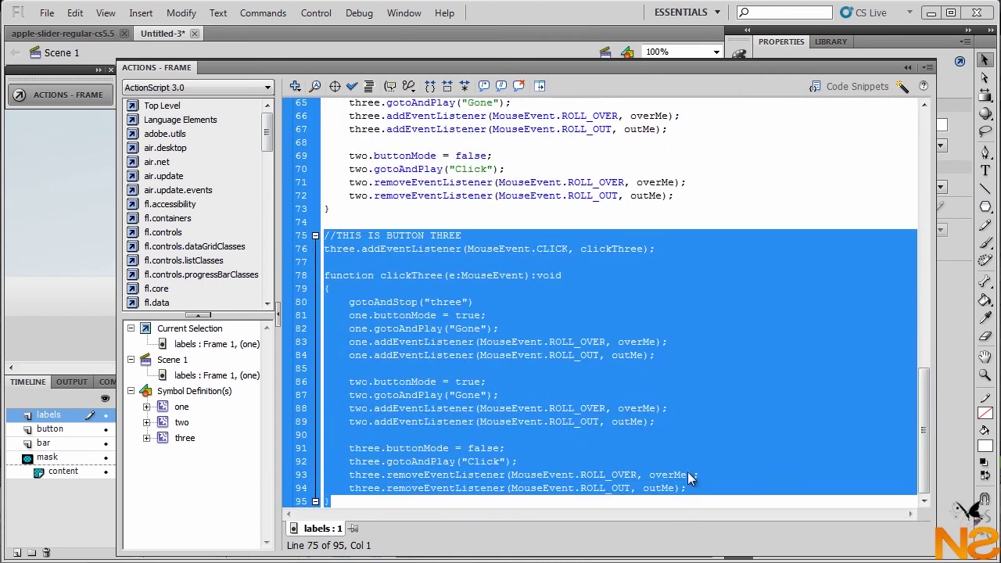
left_click(45, 197)
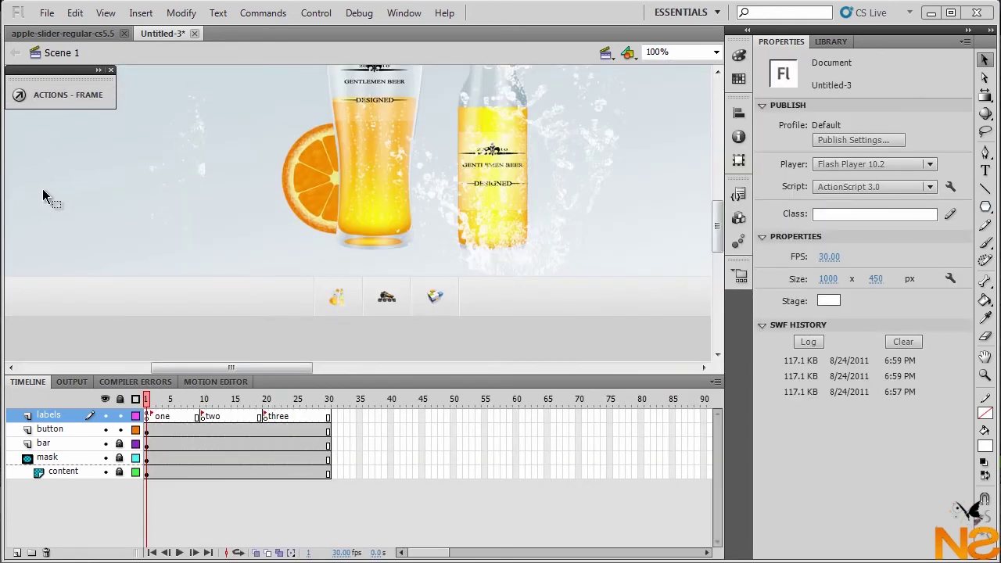
Test the movie to check the thumbnail buttons' rollover behaviour and close the preview
key("ctrl+Return")
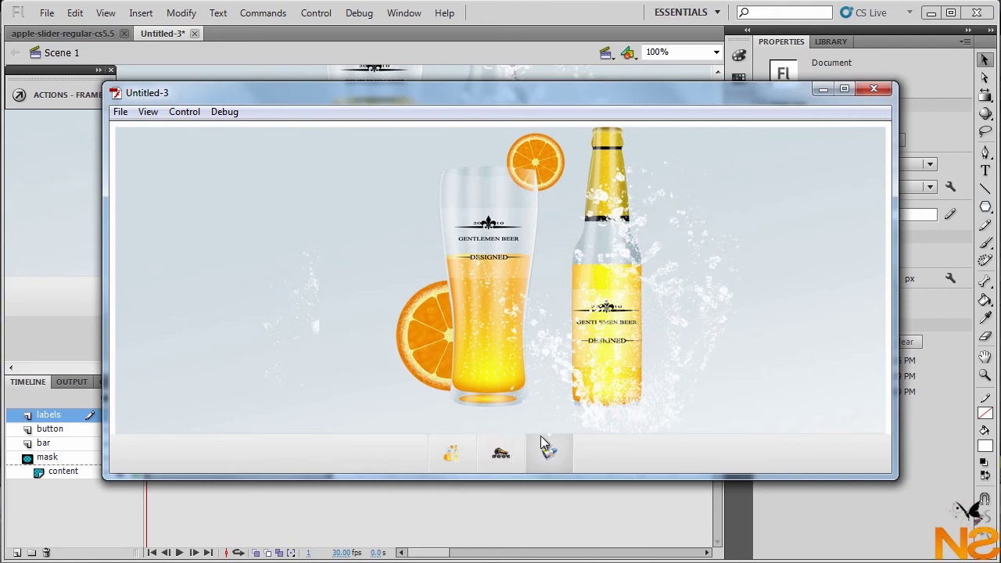
left_click(867, 91)
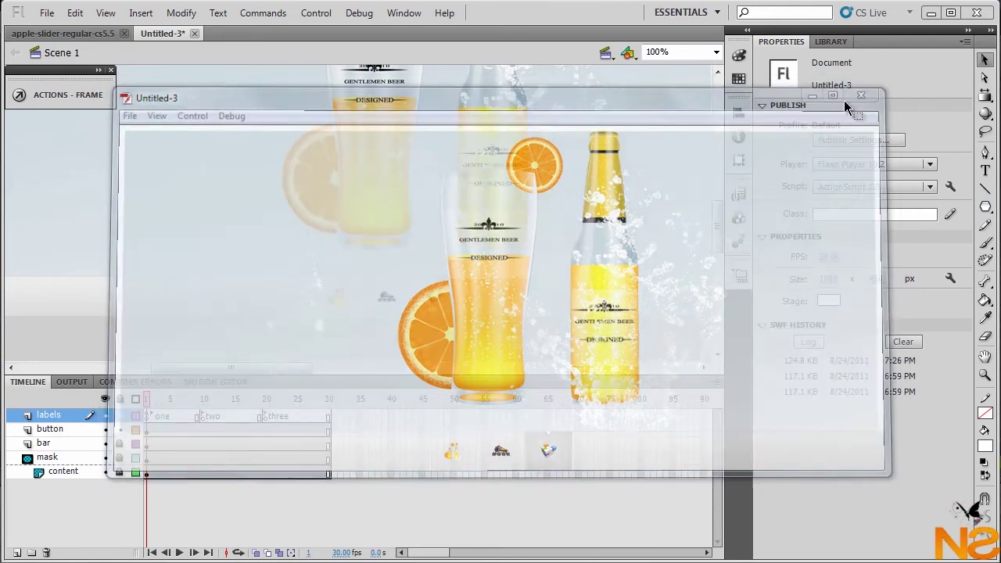
Copy the oneTween line from the labels layer's frame 1 script and paste it into the script of frame 10
left_click(147, 420)
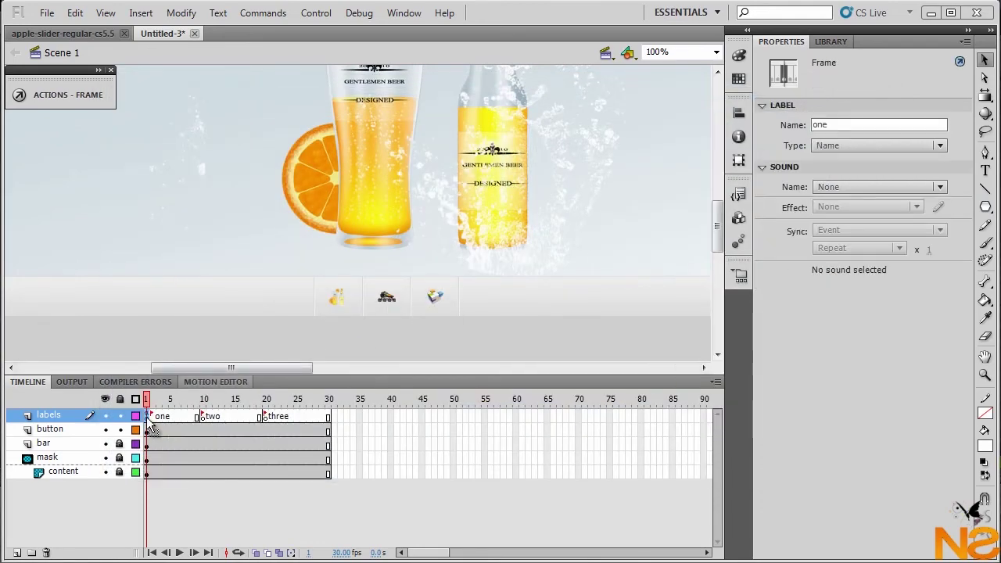
left_click(71, 97)
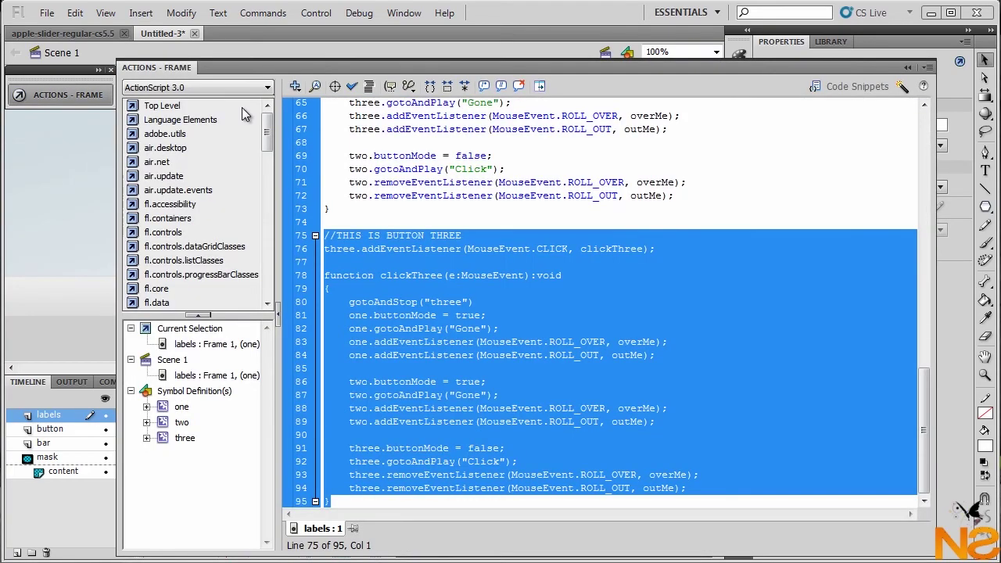
left_click_drag(922, 361, 899, 117)
left_click_drag(887, 170, 324, 170)
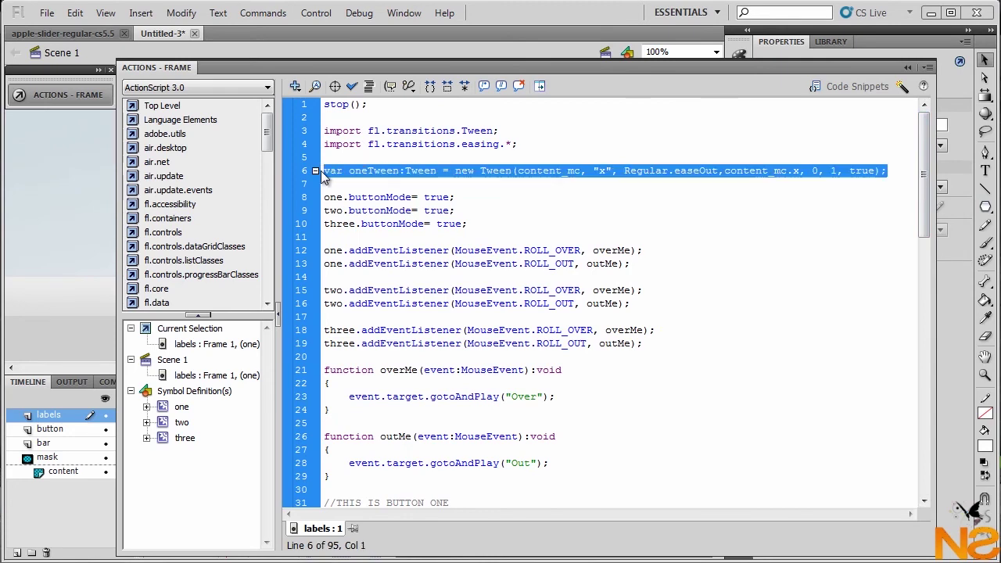
left_click(94, 181)
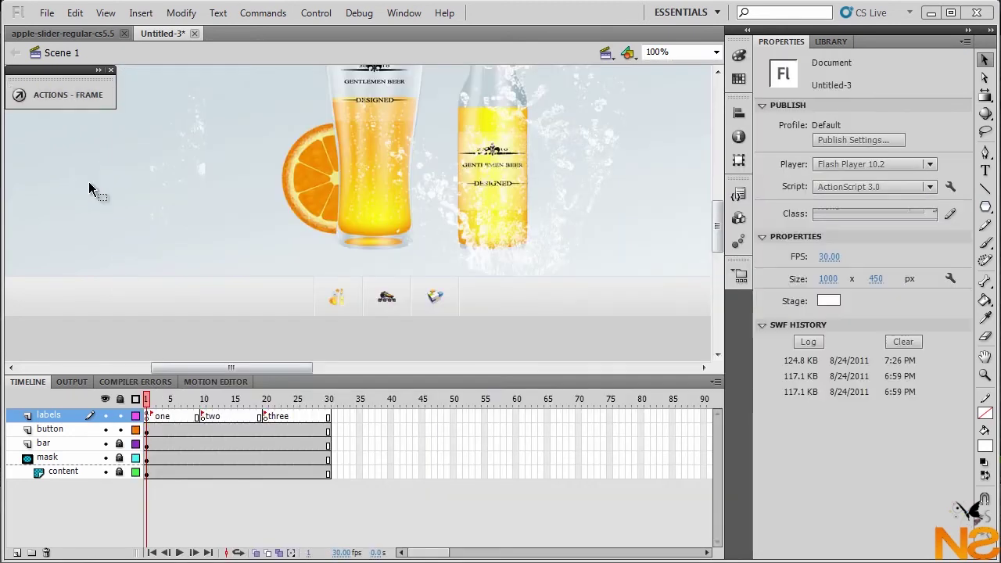
left_click(206, 423)
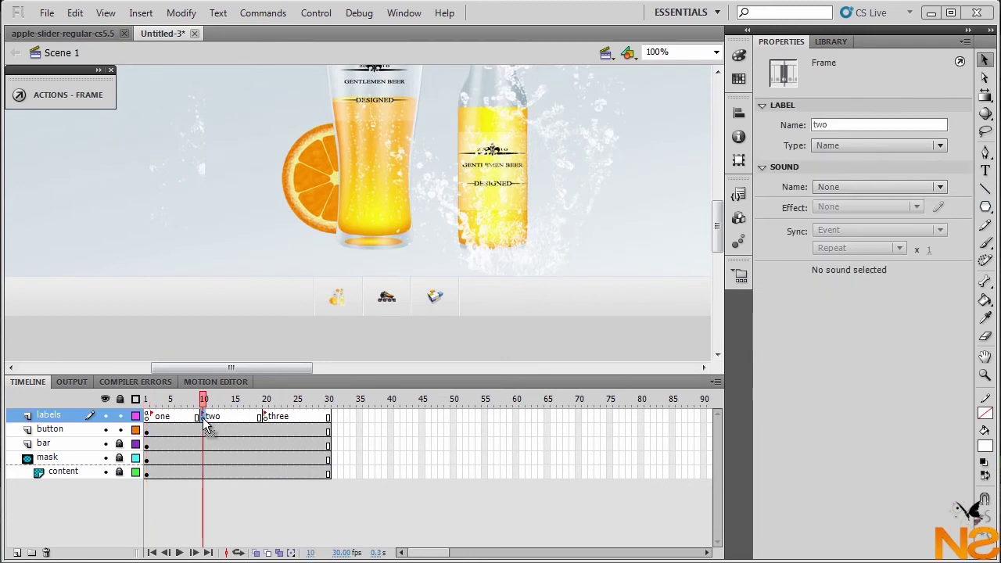
left_click(83, 97)
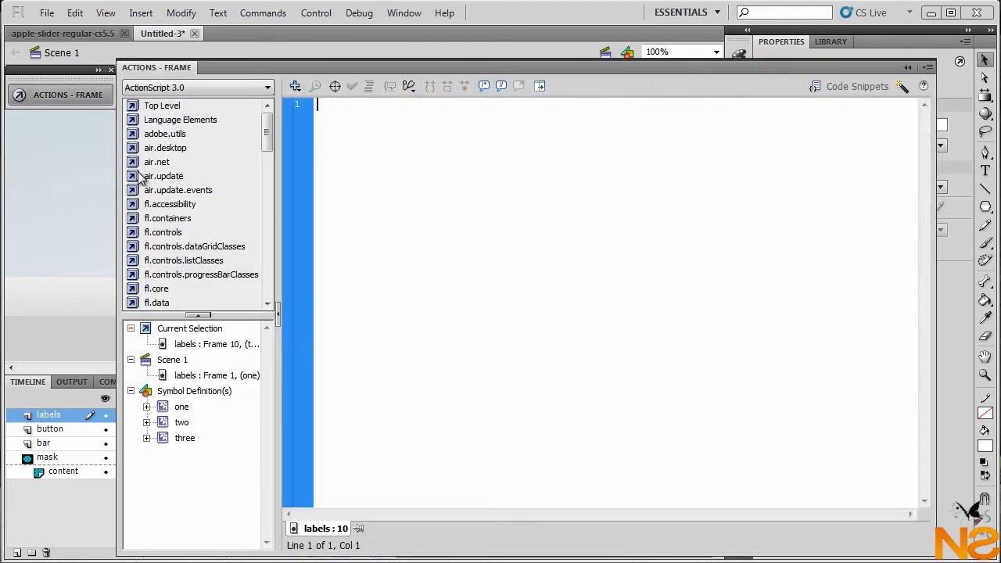
type("var oneTween:Tween = new Tween(content_mc, \"x\", Regular.easeOut,content_mc.x, 0, 1, true);")
Rename the tween variable in frame 10 to twoTween and set its end x position to -1000
left_click(361, 106)
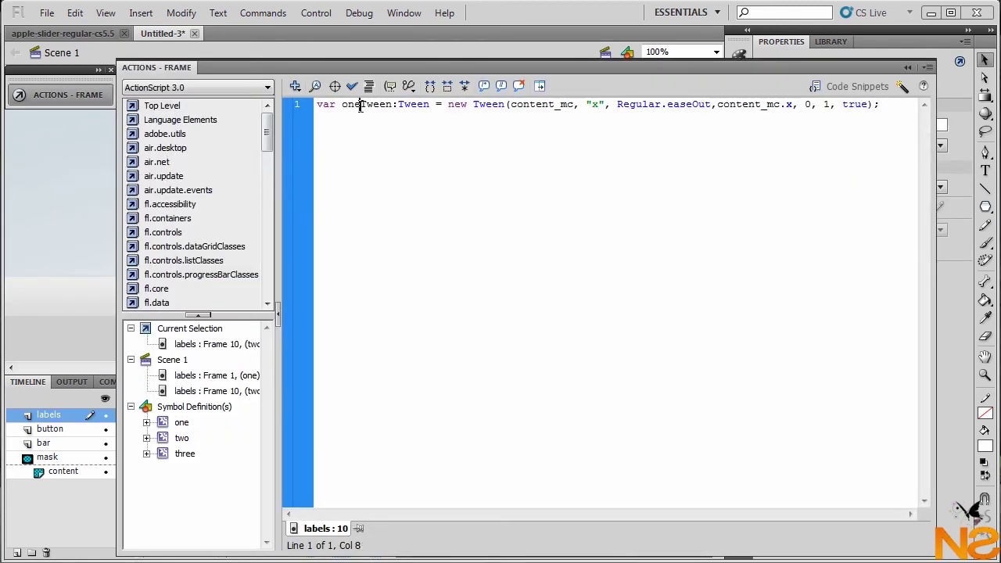
left_click_drag(360, 105, 342, 106)
type("two")
left_click_drag(798, 106, 811, 106)
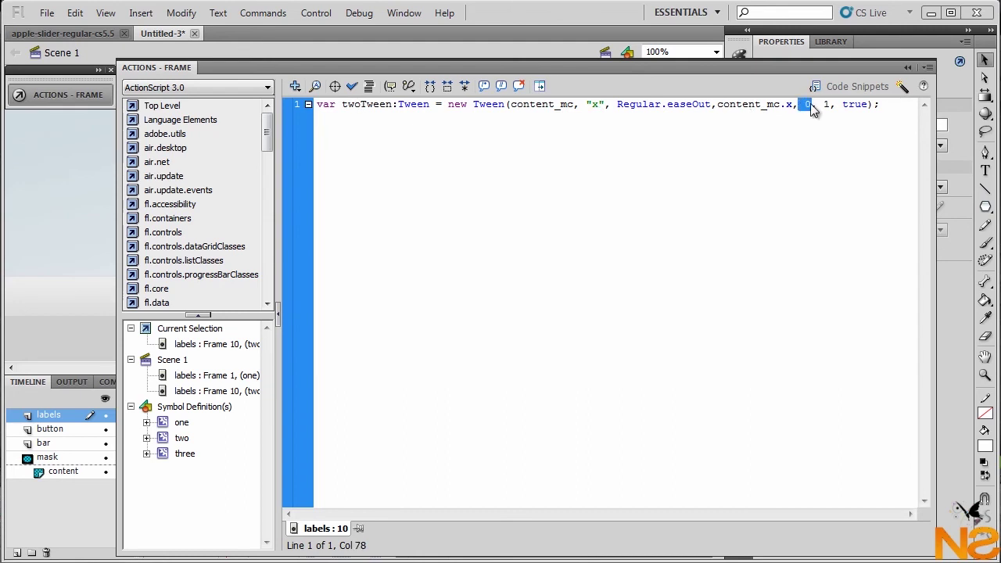
type("-1000")
left_click(95, 181)
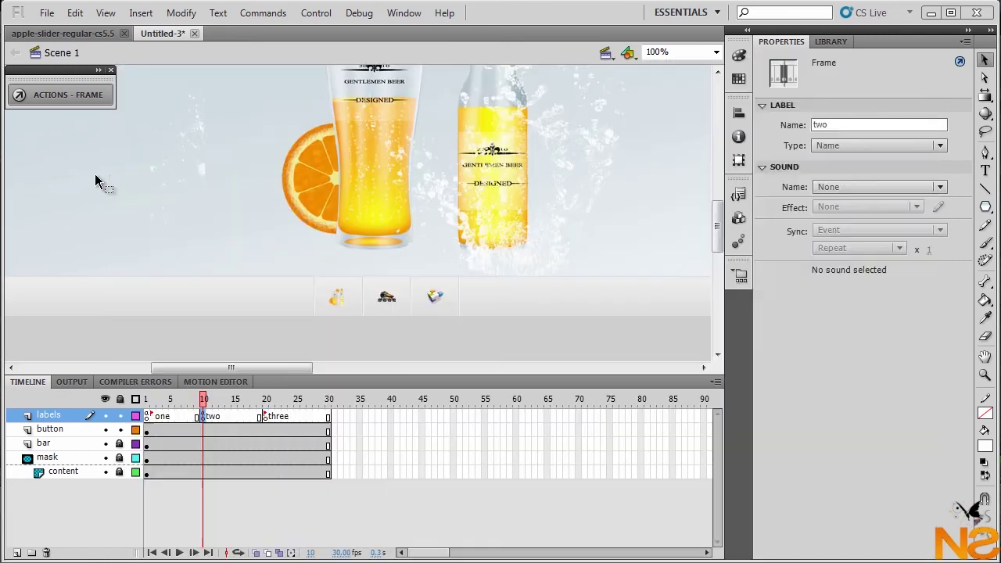
Paste the copied oneTween line into the script of frame 20 on the labels layer
left_click(267, 417)
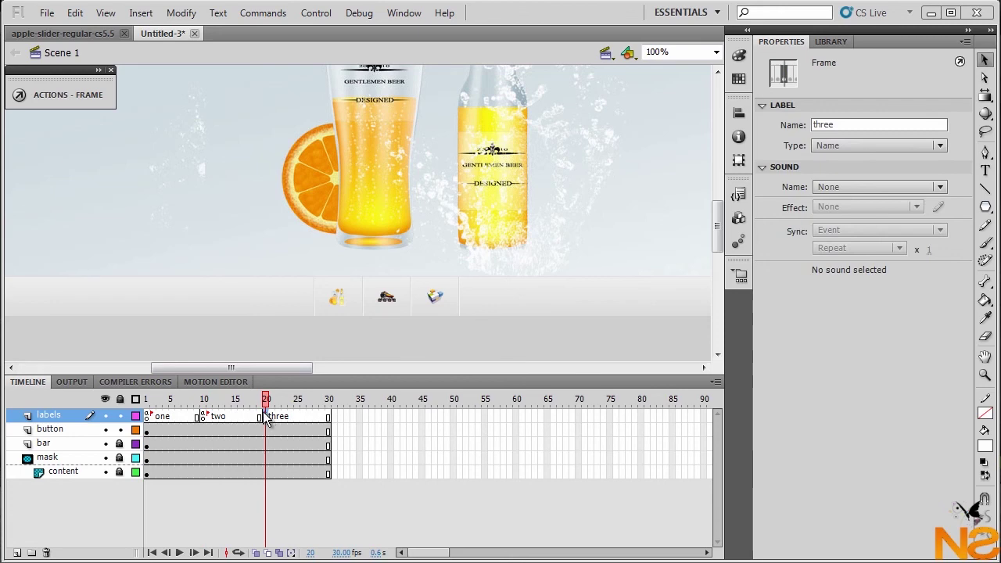
left_click(75, 102)
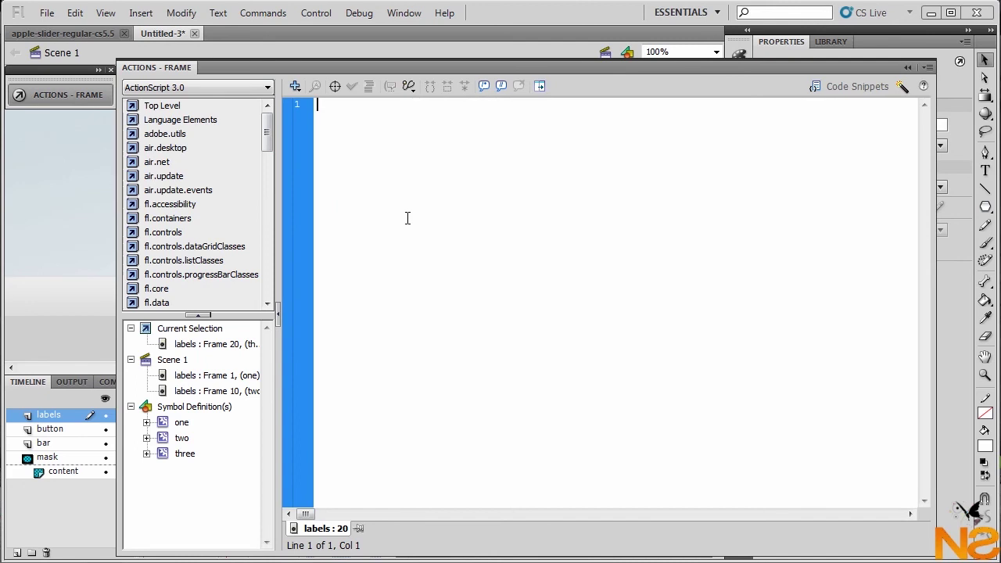
type("var oneTween:Tween = new Tween(content_mc, \"x\", Regular.easeOut,content_mc.x, 0, 1, true);")
Rename the tween variable in frame 20 to threeTween and set its end x position to -2000
left_click_drag(341, 105, 362, 115)
type("three")
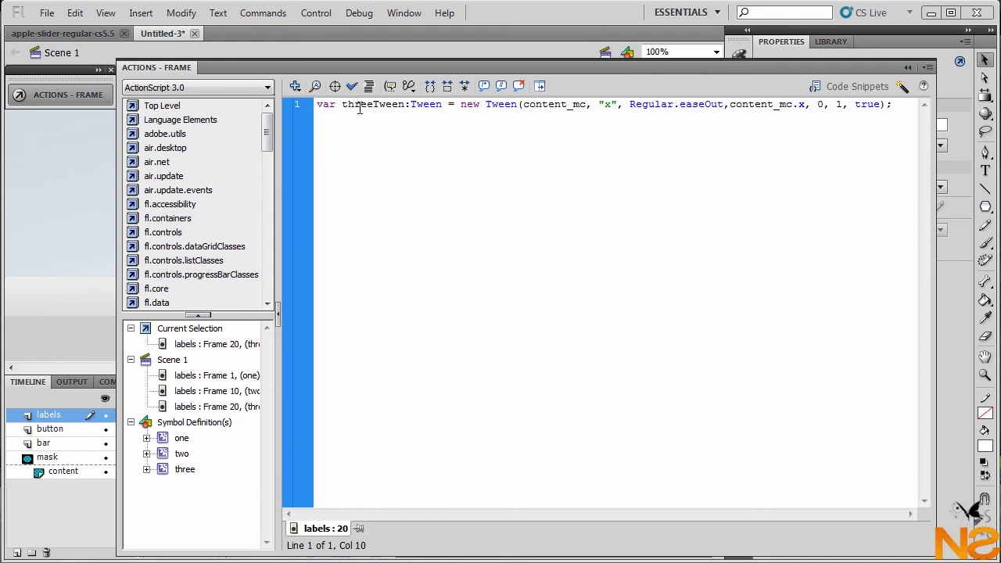
left_click(811, 104)
left_click_drag(811, 104, 822, 108)
type("-2000")
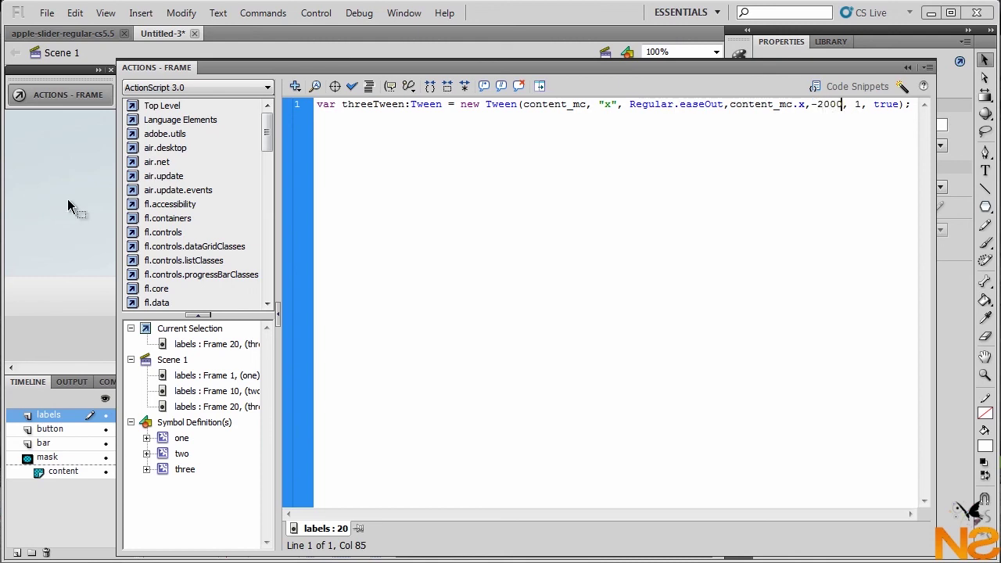
key("F9")
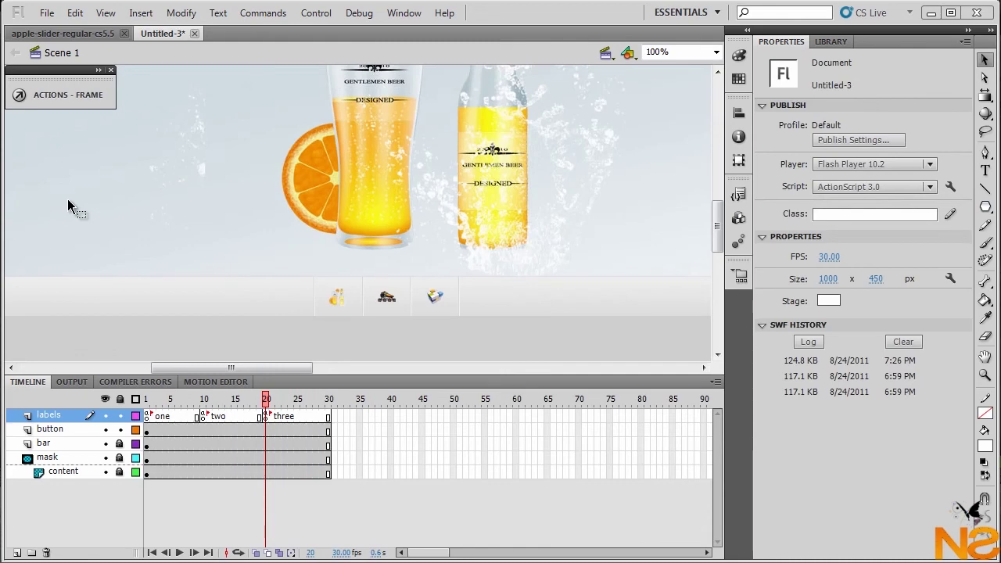
Test the movie by switching to the third and second images with their thumbnail buttons, and close the preview
key("ctrl+Return")
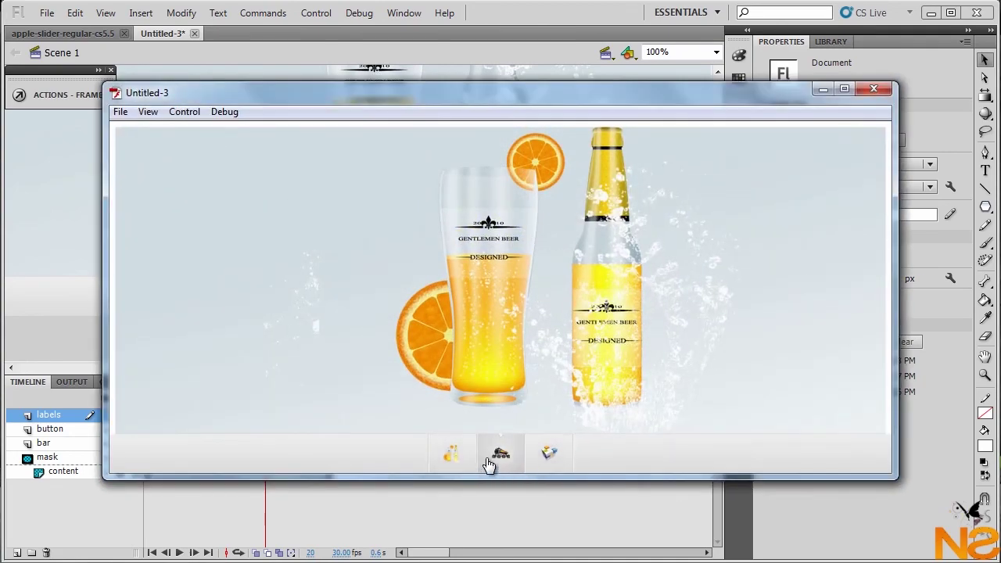
left_click(551, 460)
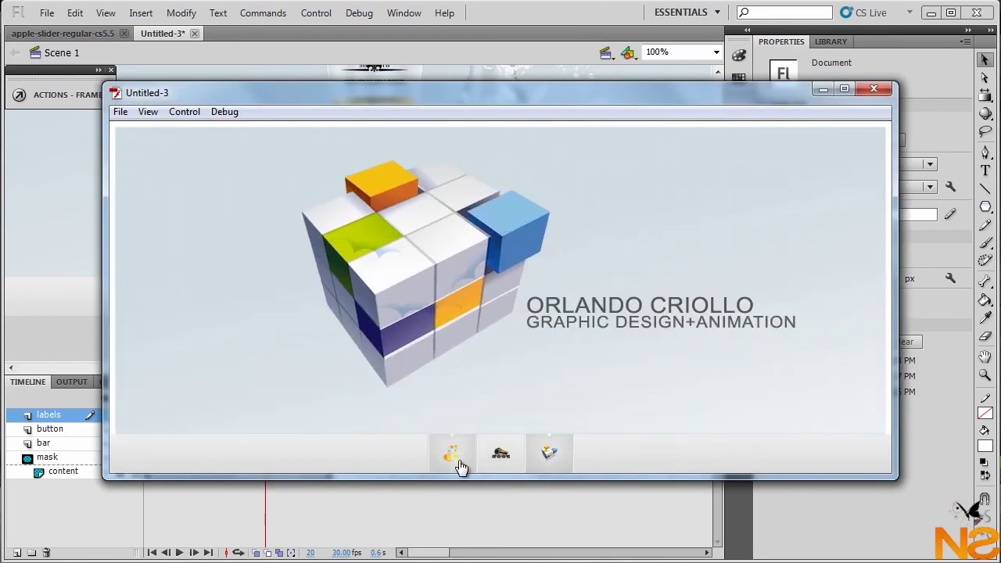
left_click(505, 458)
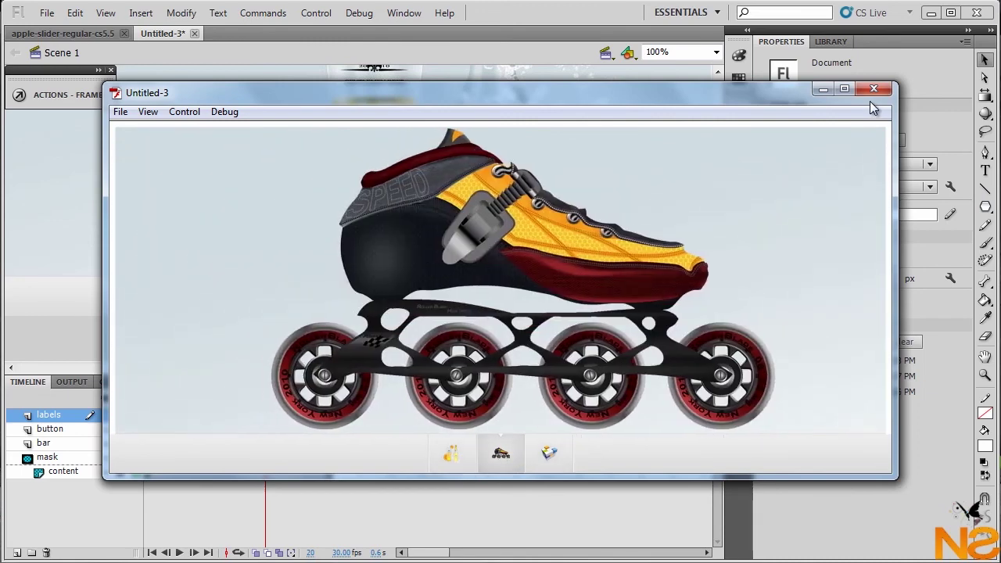
left_click(866, 93)
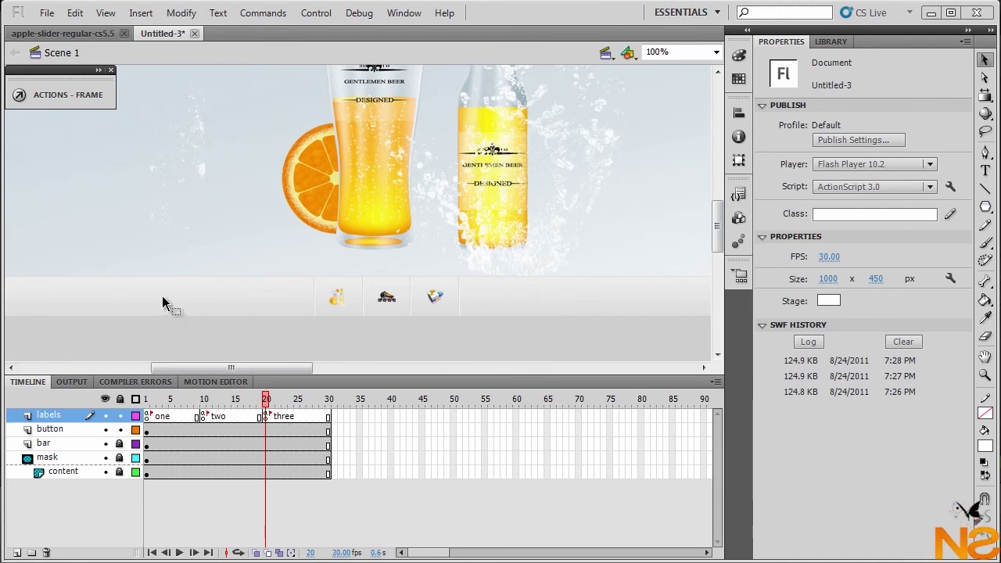